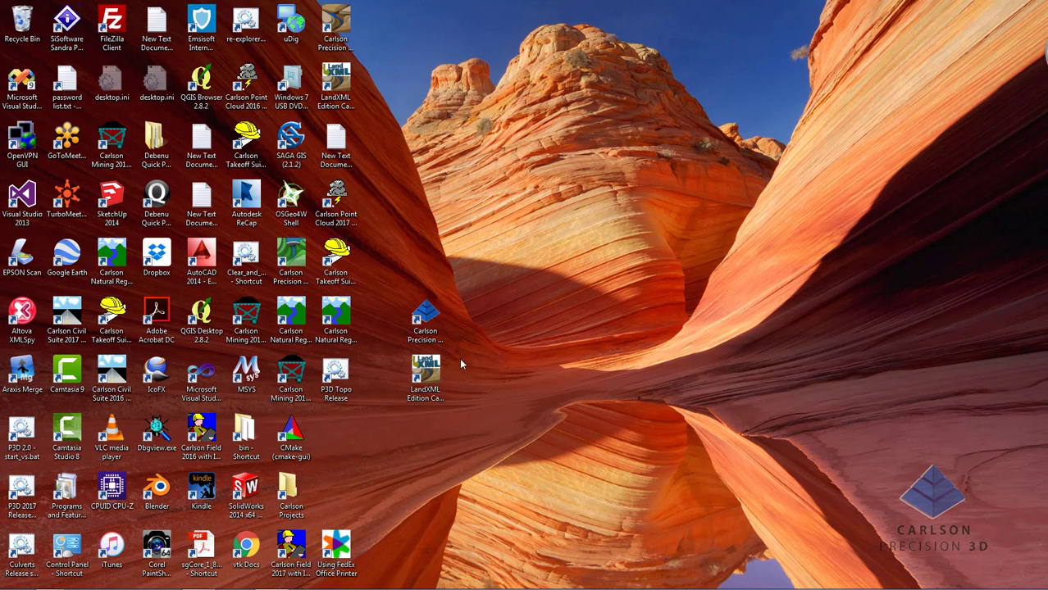
Launch Carlson Precision 3D Topo from its desktop shortcut
double_click(426, 315)
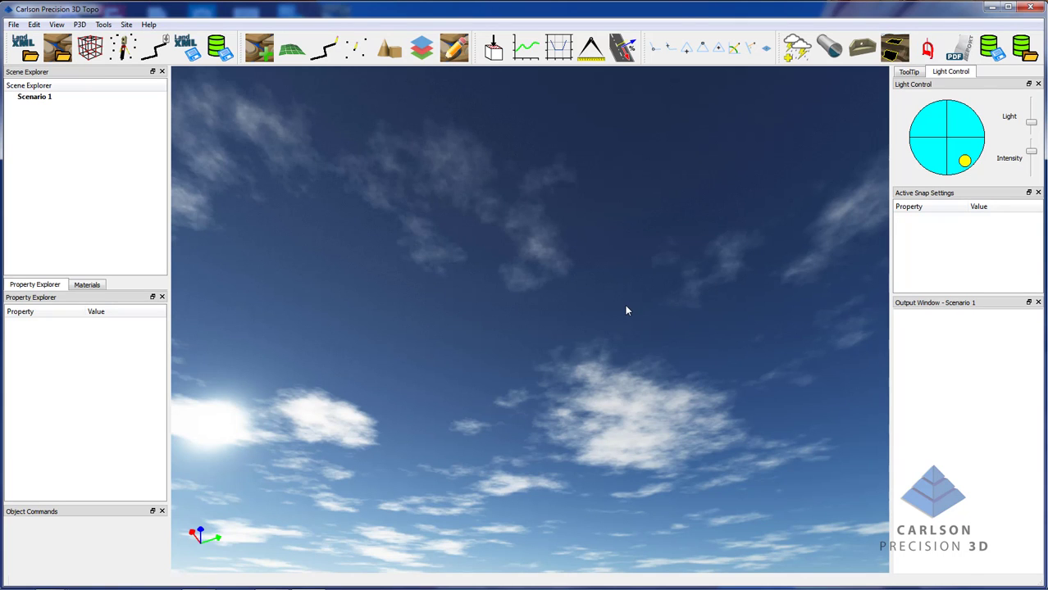
Tilt the empty scene's camera down until the sea horizon shows
left_click_drag(626, 311, 629, 395)
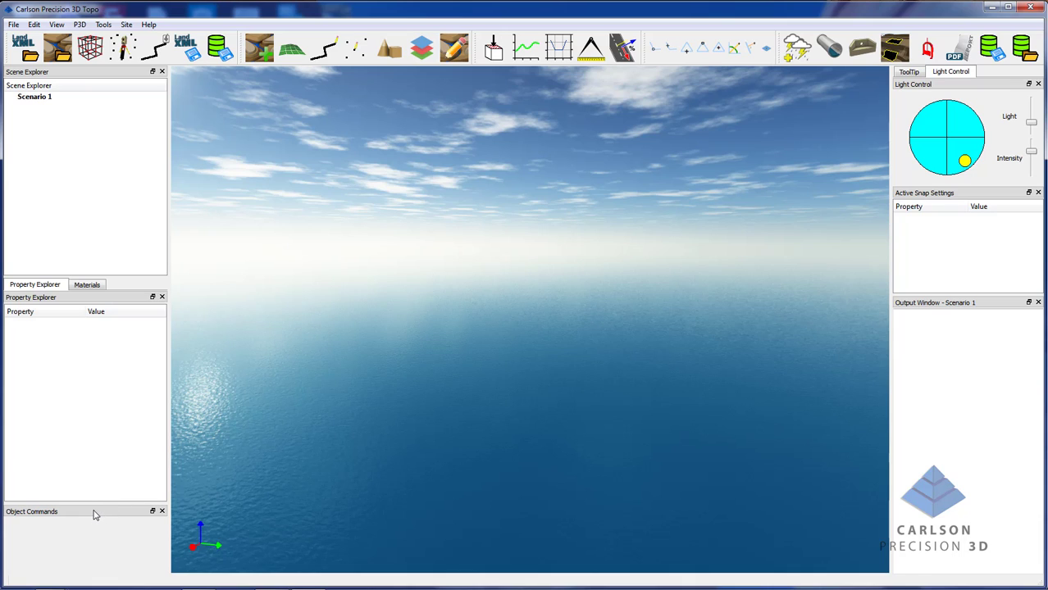
Dock the Object Commands panel above the 3D viewport and make it taller
left_click_drag(93, 515, 495, 79)
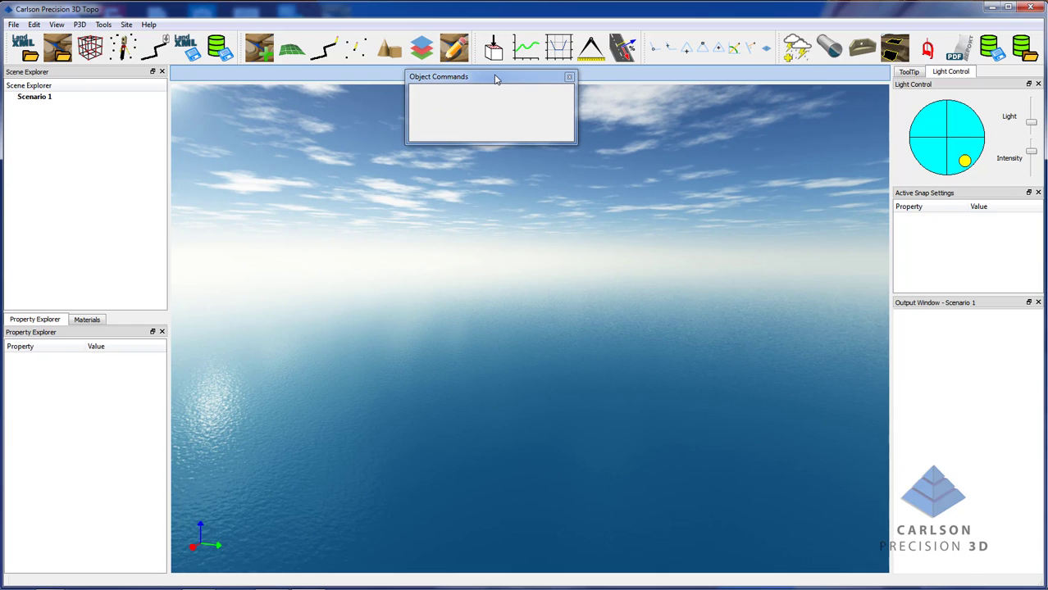
left_click_drag(495, 78, 494, 78)
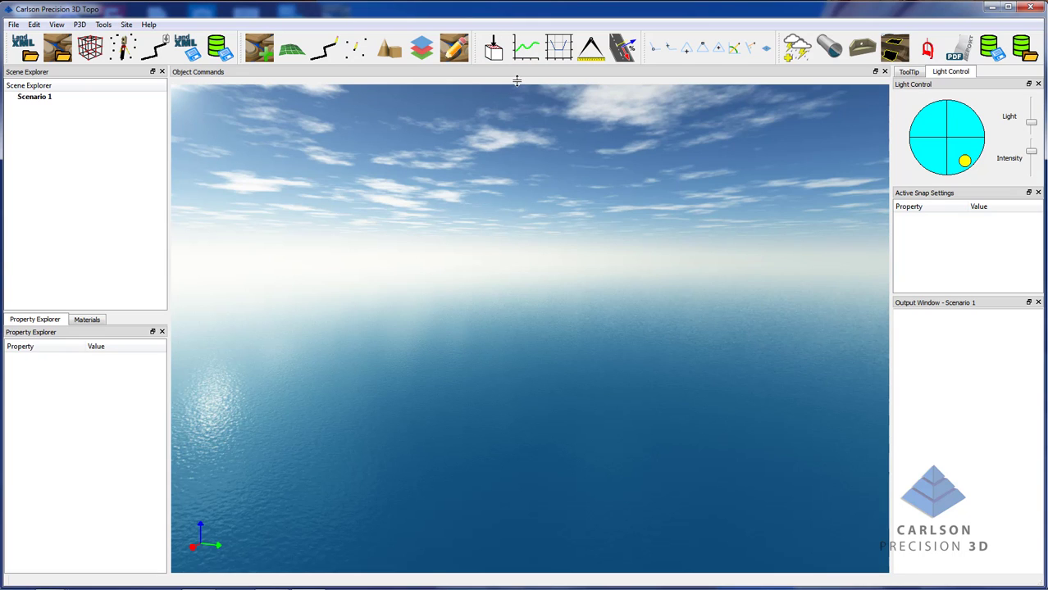
left_click_drag(512, 85, 513, 107)
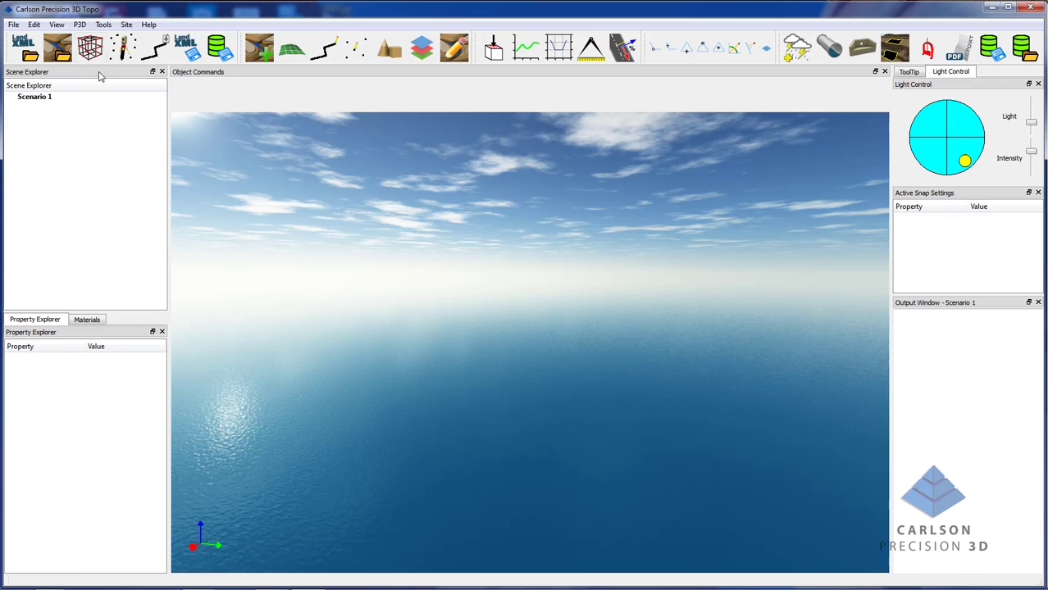
Dock Scene Explorer below a taller Property Explorer and widen the left-hand panels
left_click_drag(95, 76, 93, 508)
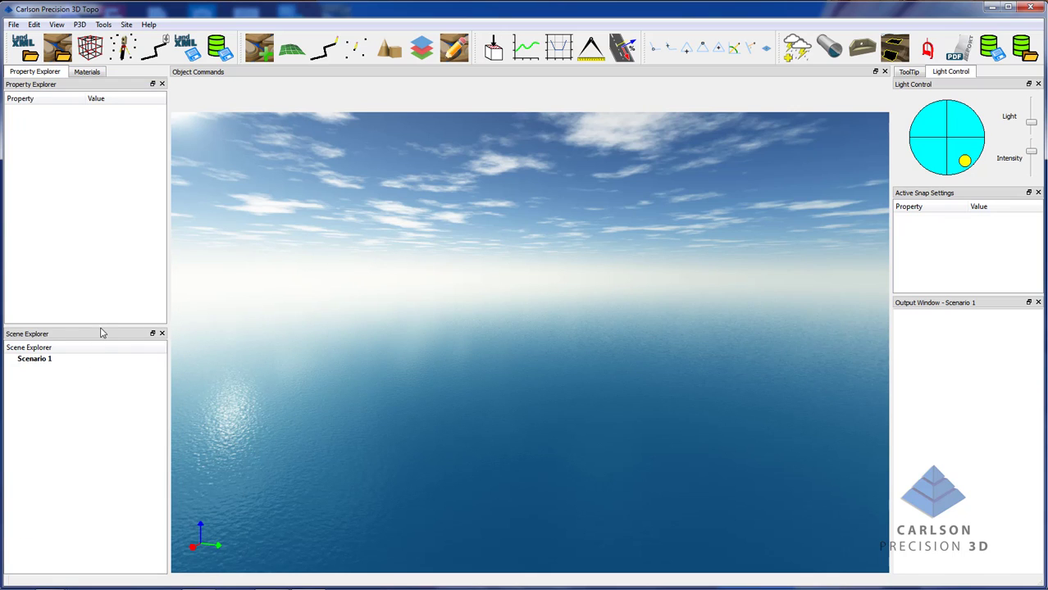
left_click_drag(98, 326, 98, 371)
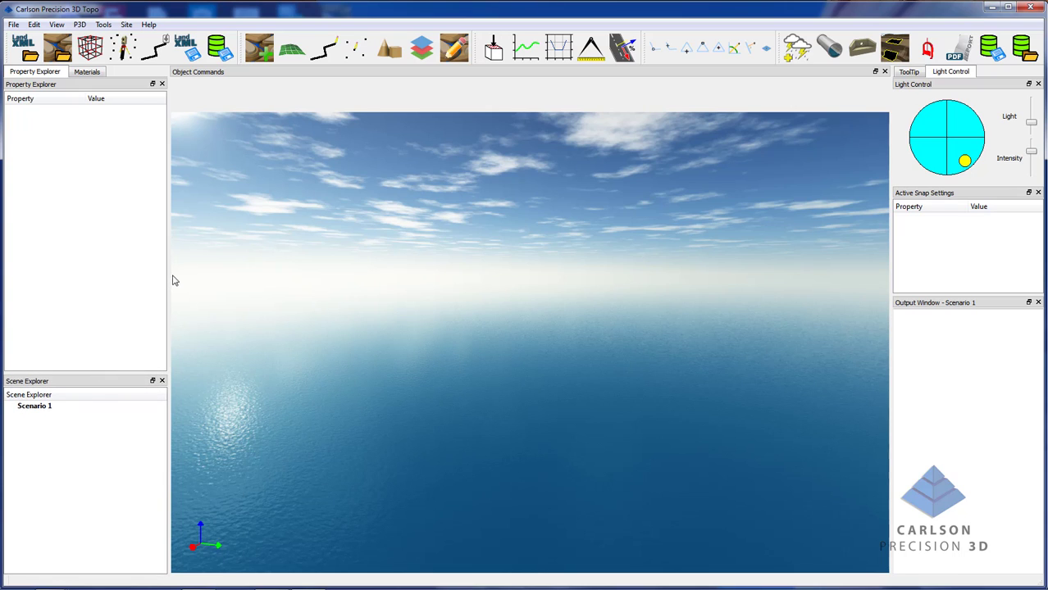
left_click_drag(168, 276, 189, 275)
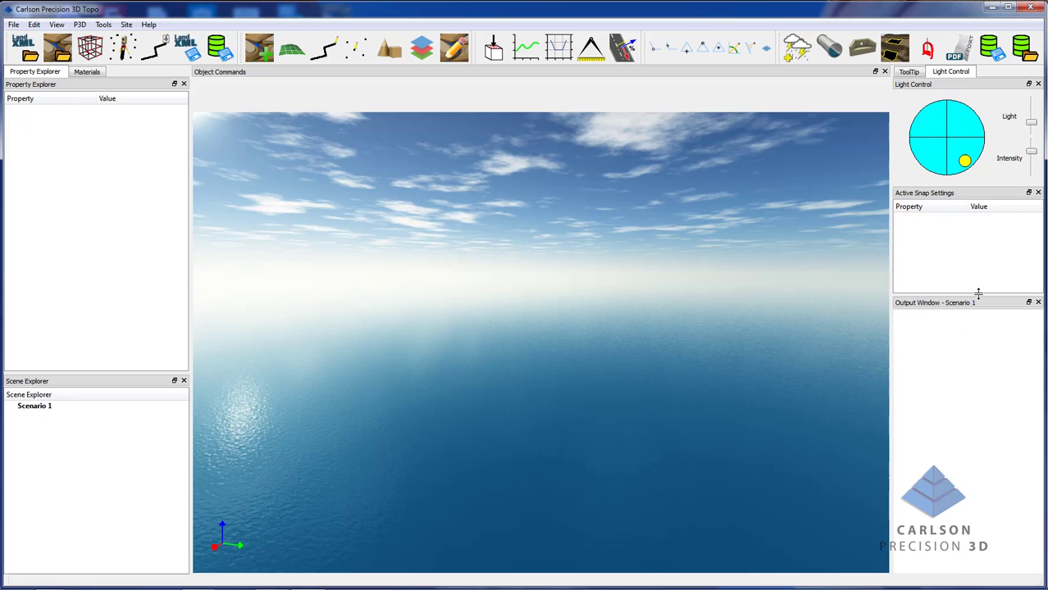
Enlarge Active Snap Settings over the Output Window, lower light intensity and nudge its direction
left_click_drag(978, 292, 980, 456)
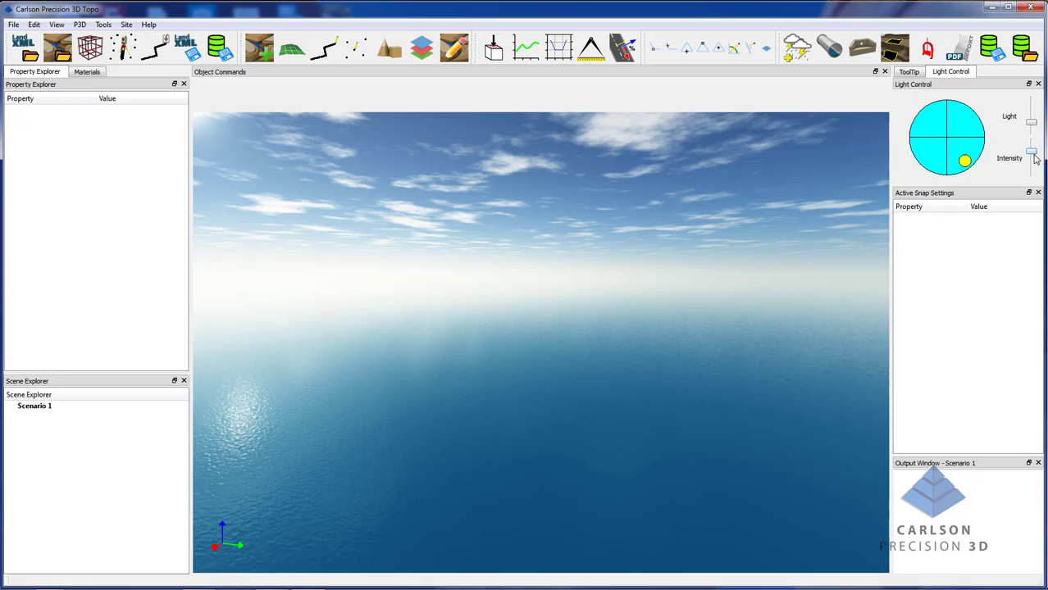
left_click_drag(1033, 155, 1034, 162)
mouse_move(965, 162)
left_mouse_down()
mouse_move(952, 160)
mouse_move(967, 166)
left_mouse_up()
Tab Active Snap Settings and ToolTip with Light Control, ToolTip first, and widen the right dock
mouse_move(964, 193)
left_mouse_down()
mouse_move(955, 79)
mouse_move(957, 180)
mouse_move(957, 100)
mouse_move(953, 138)
mouse_move(965, 128)
left_mouse_up()
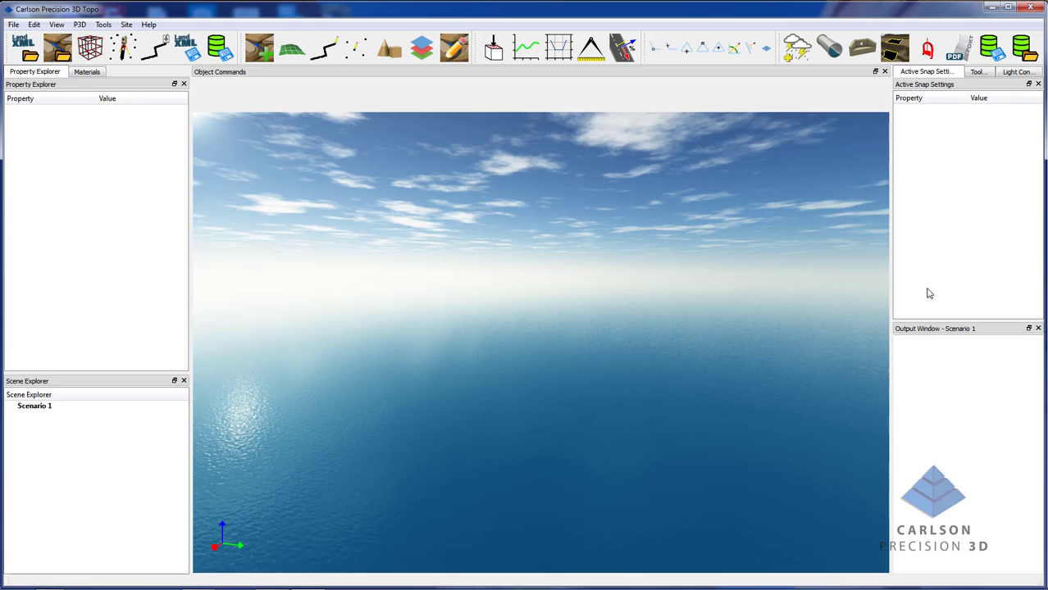
left_click(978, 73)
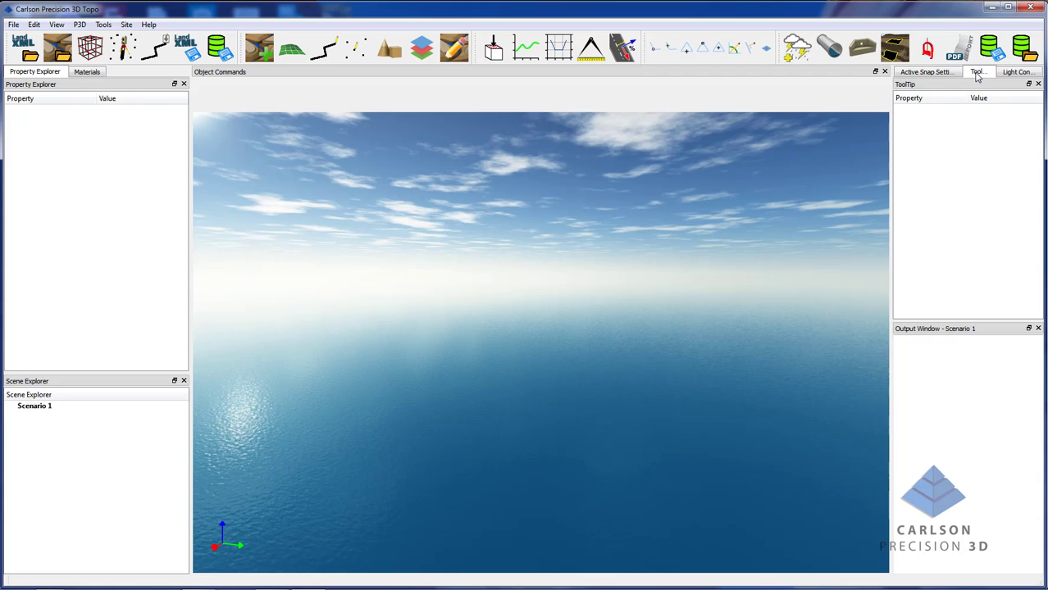
left_click_drag(953, 87, 933, 197)
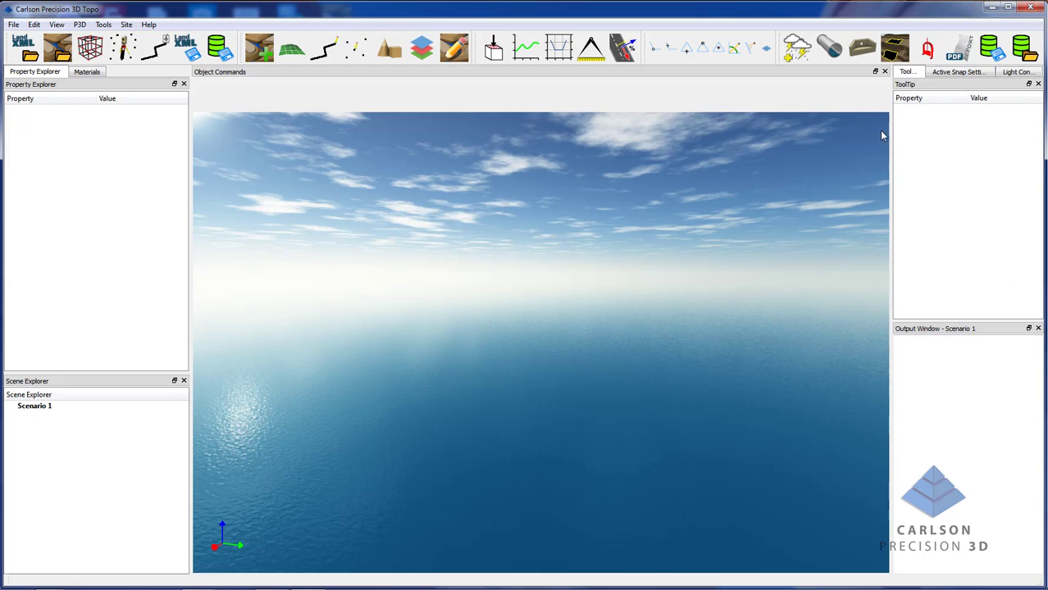
left_click_drag(891, 189, 881, 192)
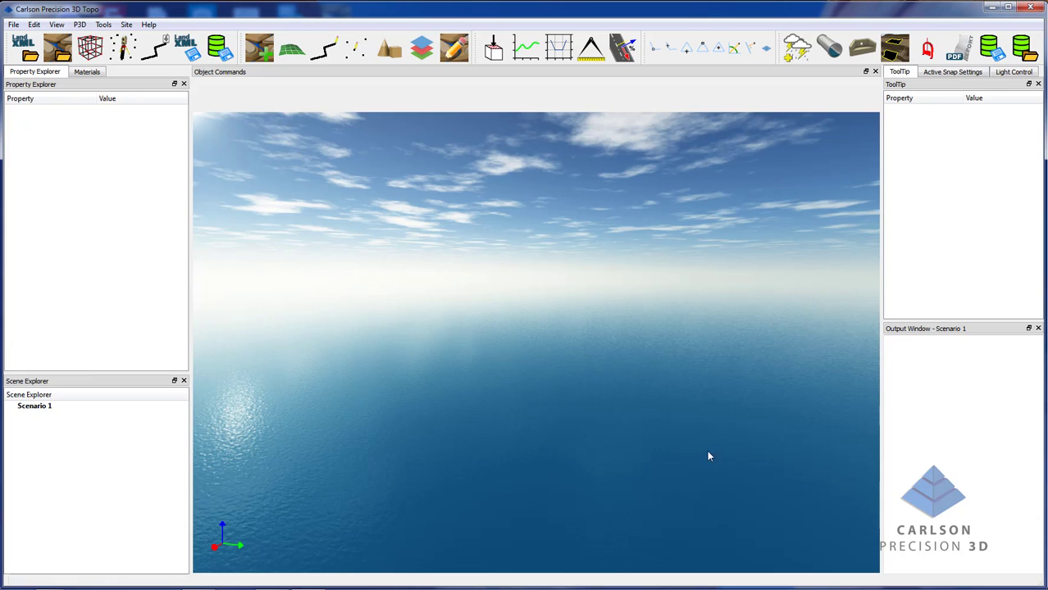
Enlarge the ToolTip panel so only a small Output Window remains
left_click_drag(971, 320, 977, 465)
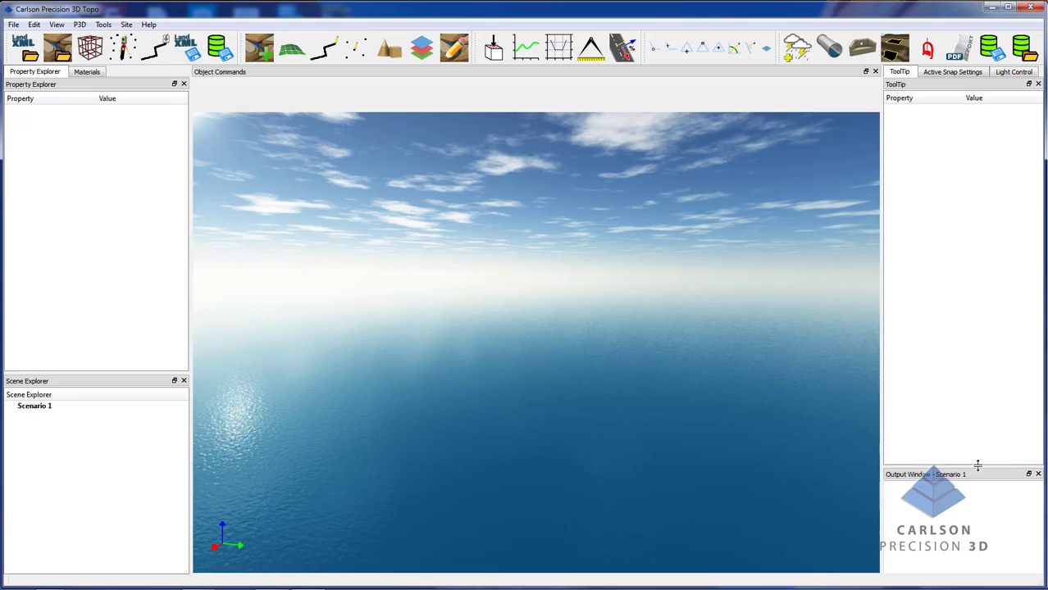
Open Application Settings from Tools, reposition it, and keep the language at System Default
left_click(103, 25)
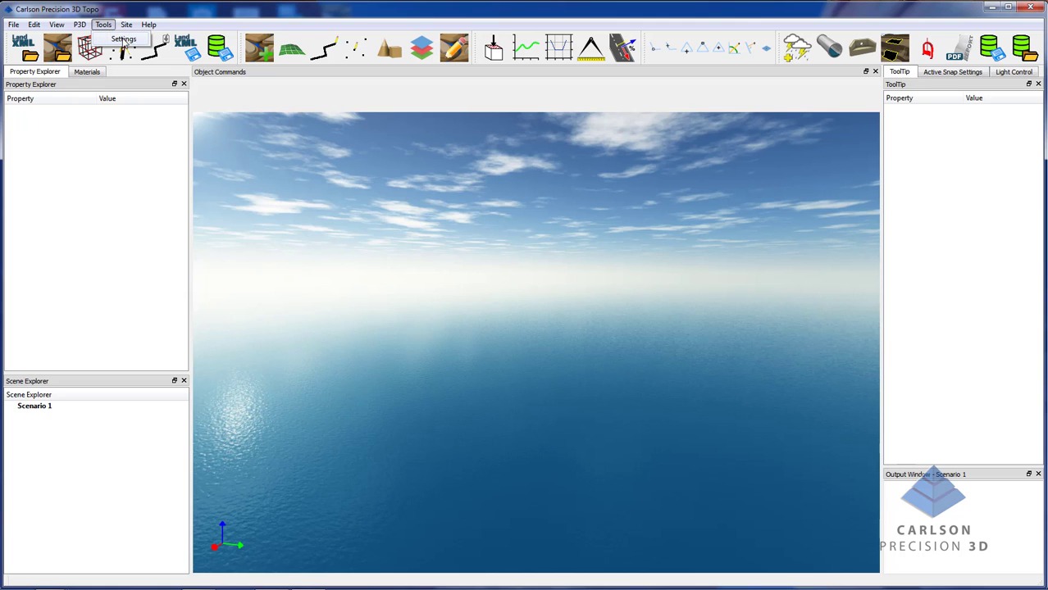
left_click(123, 39)
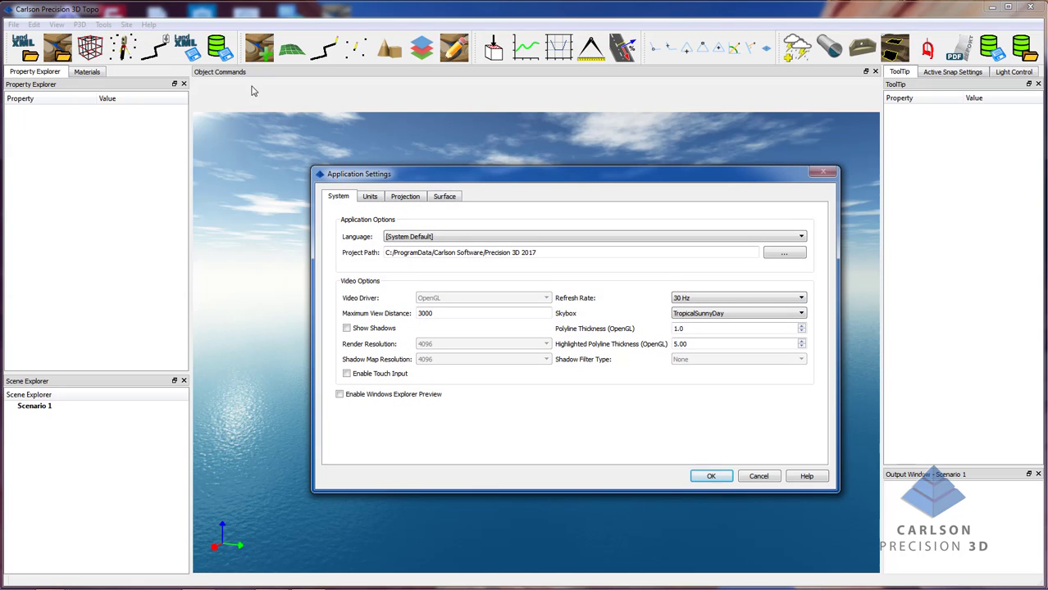
left_click_drag(550, 177, 512, 139)
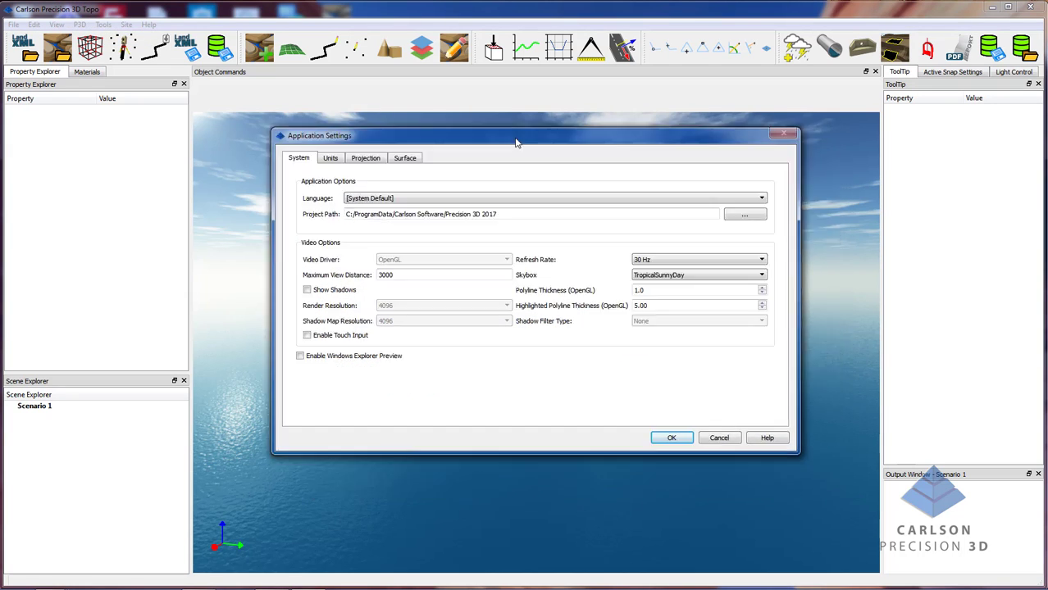
left_click(762, 198)
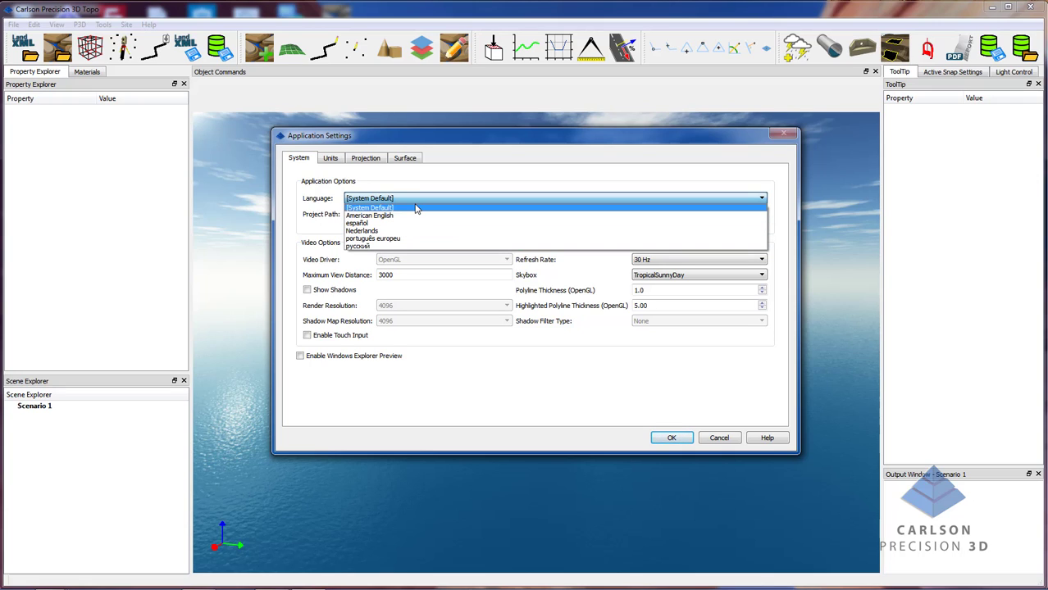
left_click(415, 209)
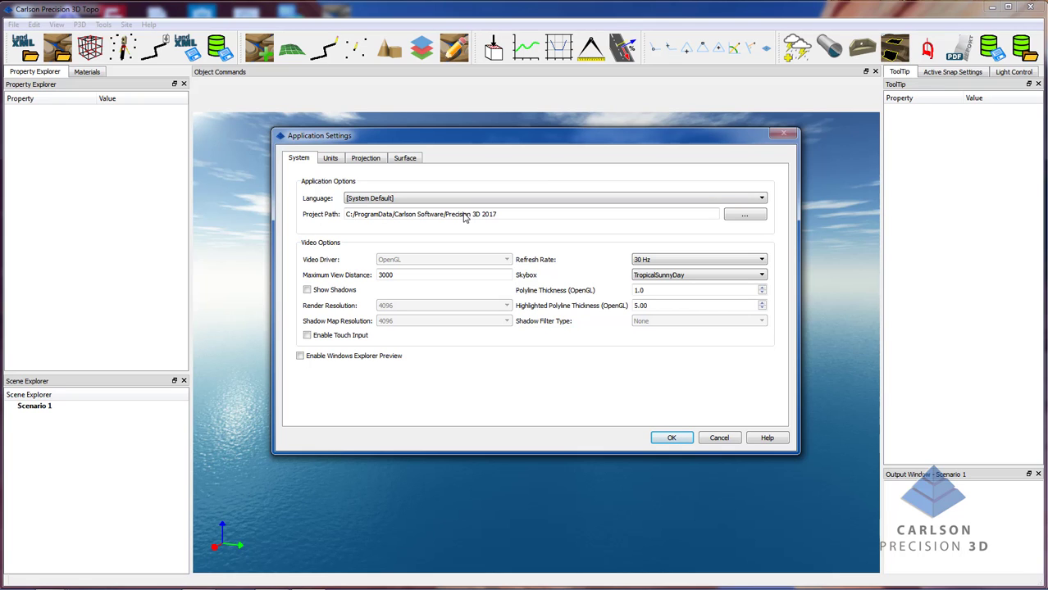
Select the Carlson Projects folder on drive D: as the default project path
left_click(728, 217)
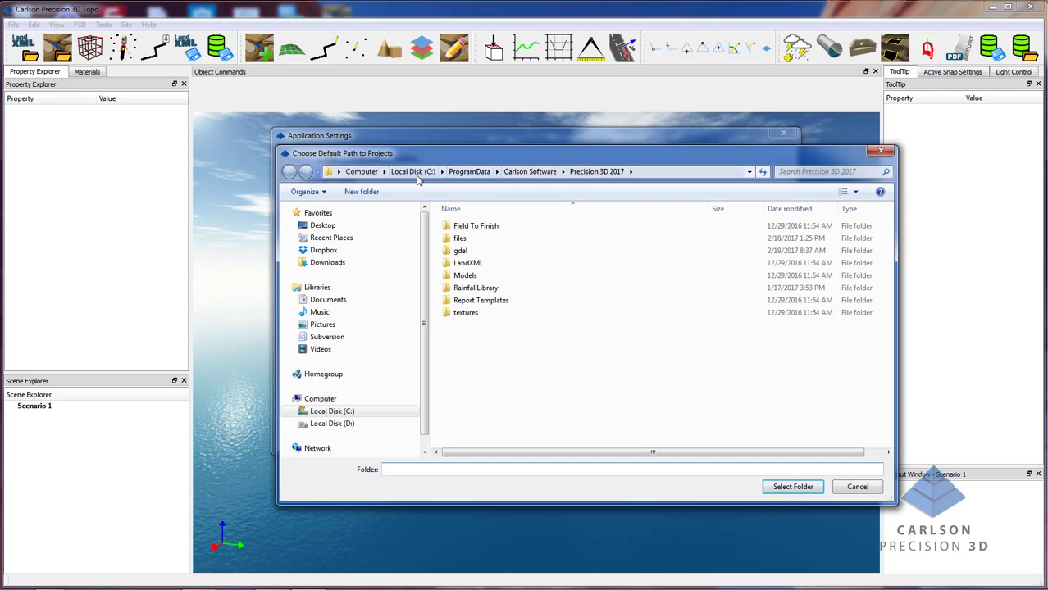
left_click(343, 424)
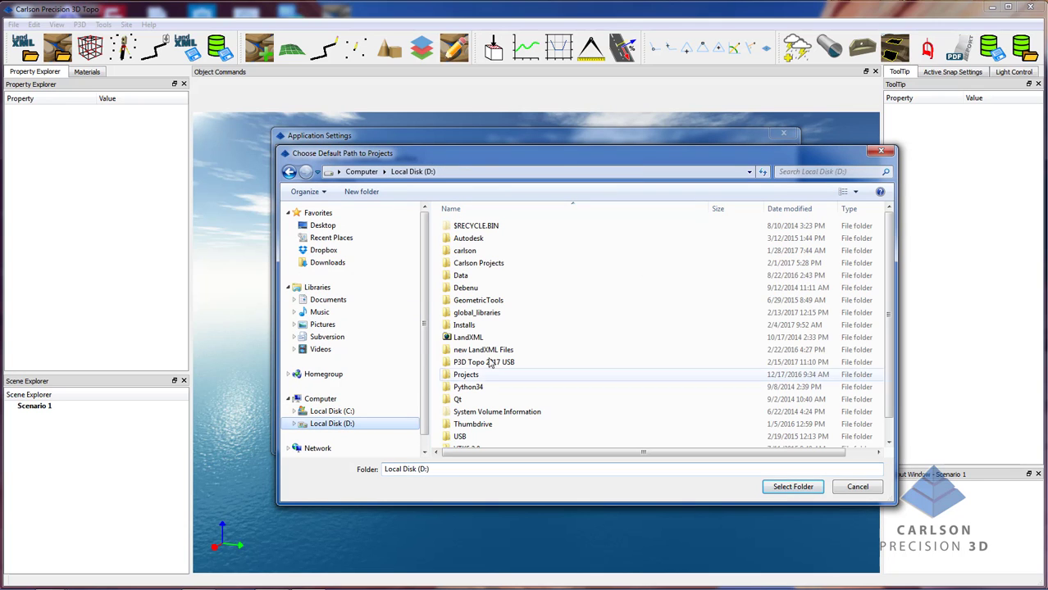
left_click(504, 264)
double_click(504, 264)
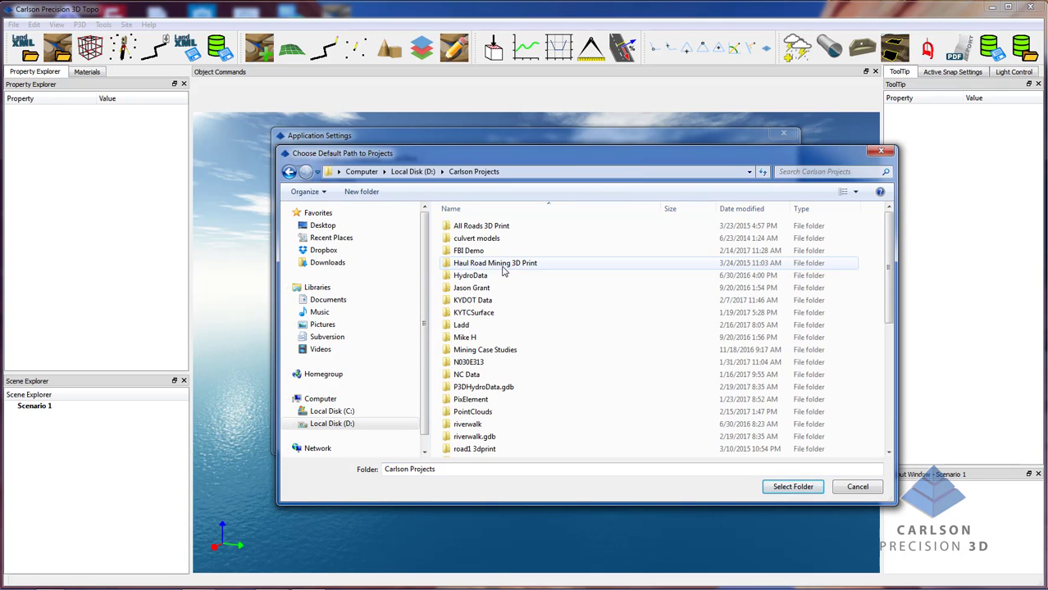
left_click(792, 486)
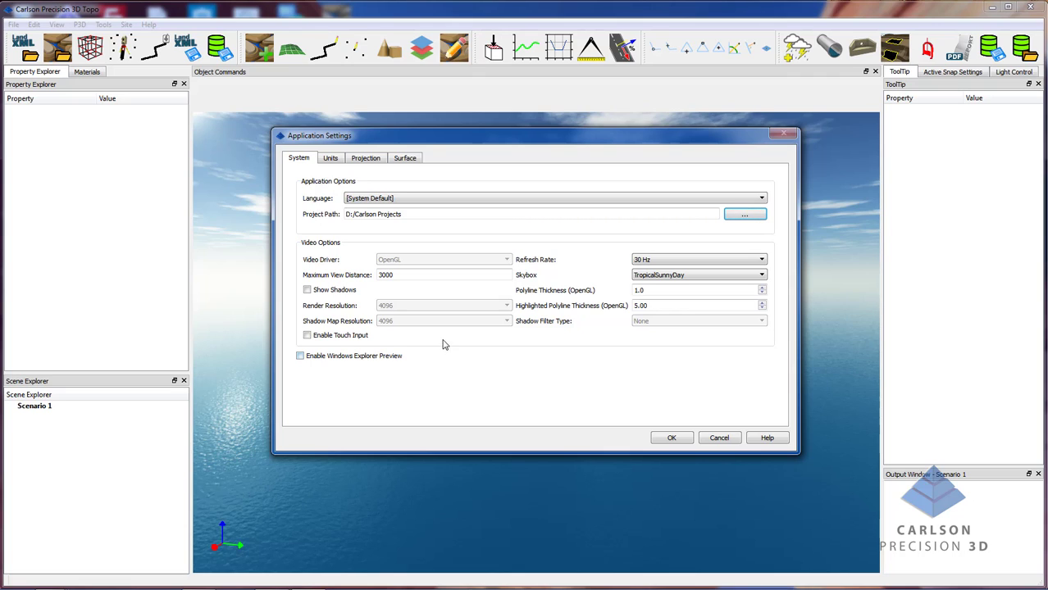
Change Maximum View Distance from 3000 to 8000
left_click(415, 277)
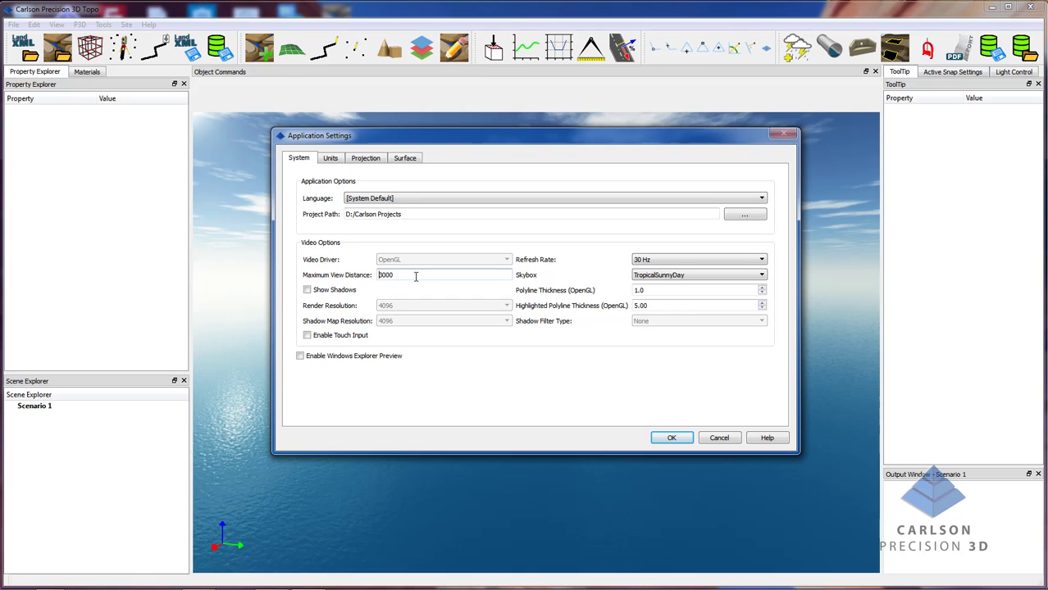
key("Home")
key("Delete")
type("8")
left_click(721, 260)
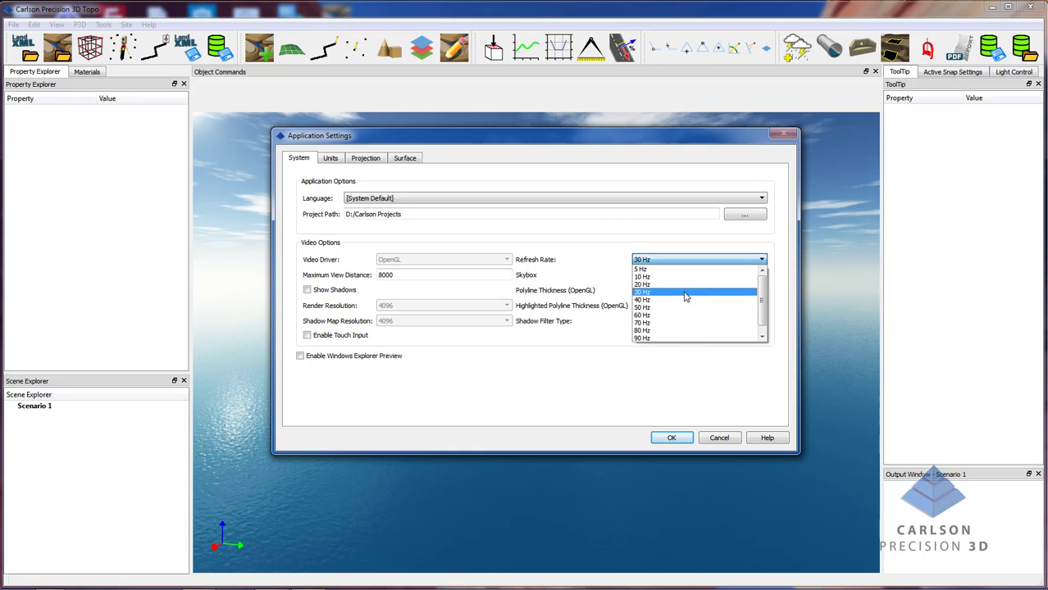
Keep the 30 Hz refresh rate and choose the ThickCloudsWater_Low skybox
left_click(685, 293)
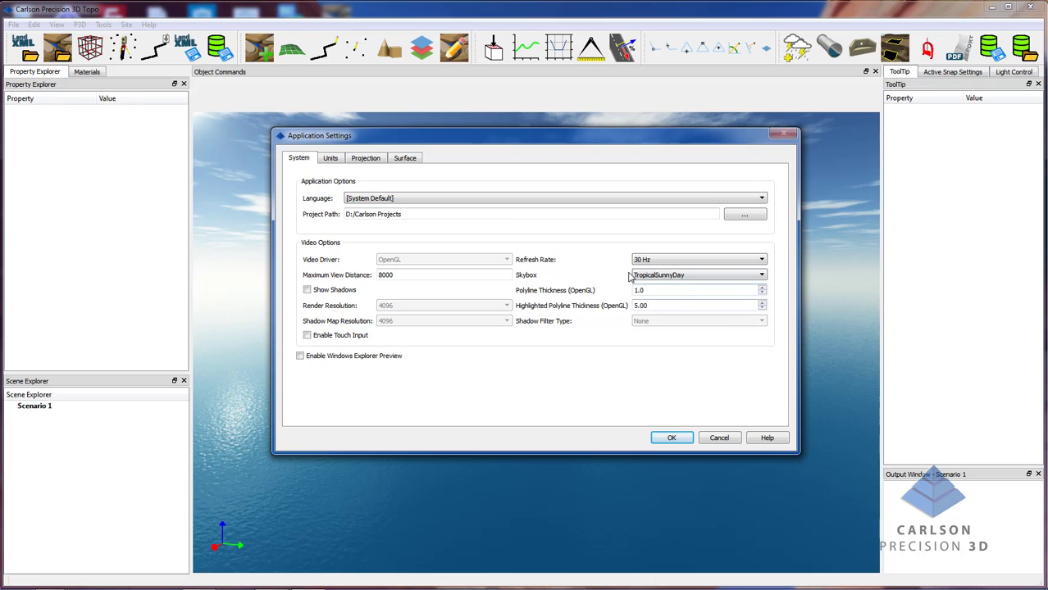
left_click(761, 277)
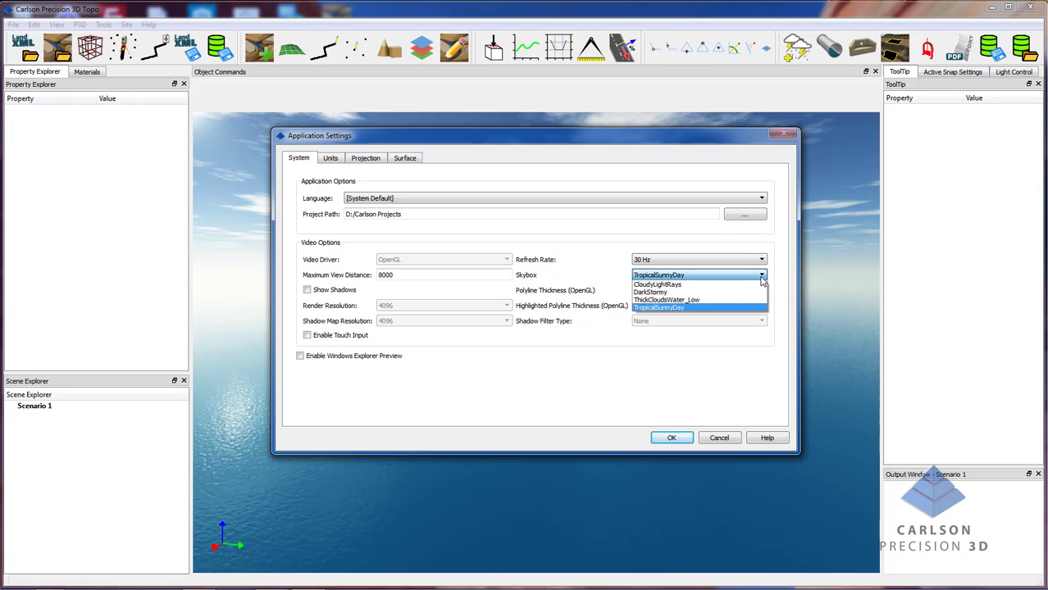
left_click(745, 303)
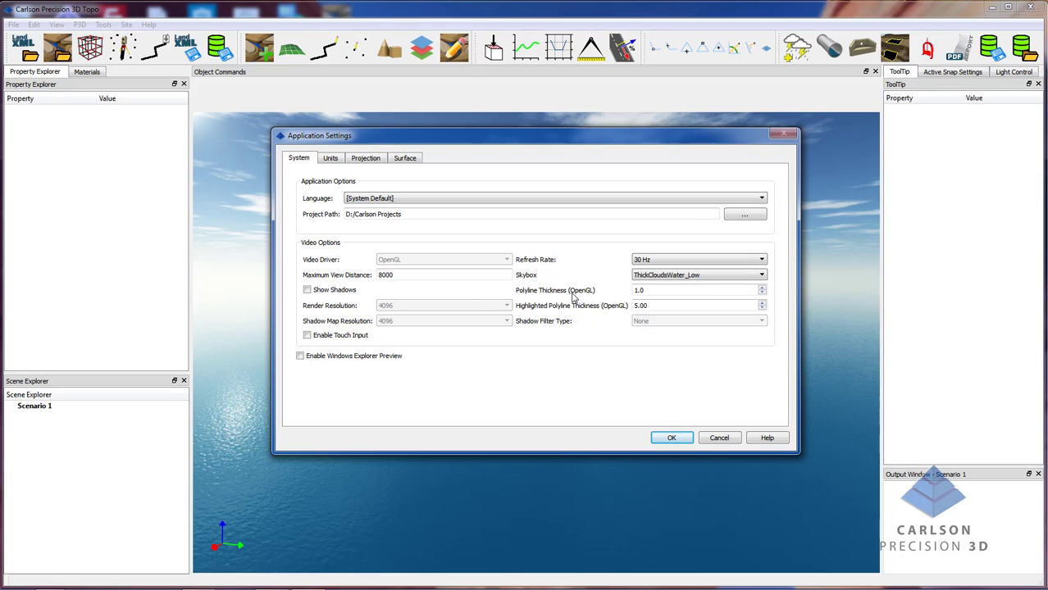
Set polyline thickness to 3 and highlighted polyline thickness to 7
double_click(639, 290)
type("3")
double_click(660, 306)
type("7")
left_click(655, 304)
Show the Units page enlarged to every row, keeping the Default P3D Unit set
left_click(330, 158)
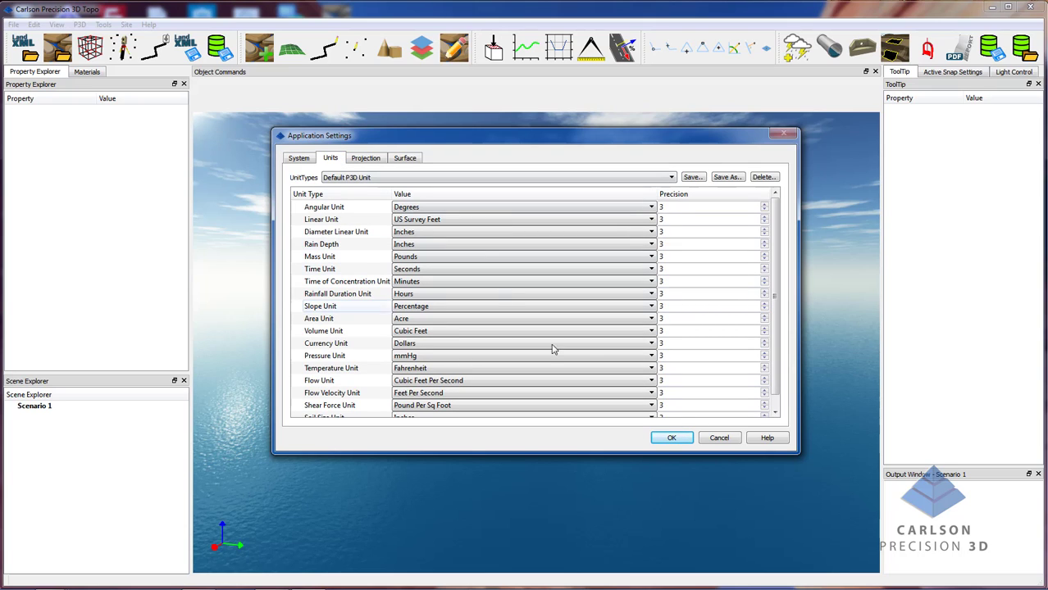
left_click_drag(591, 452, 592, 483)
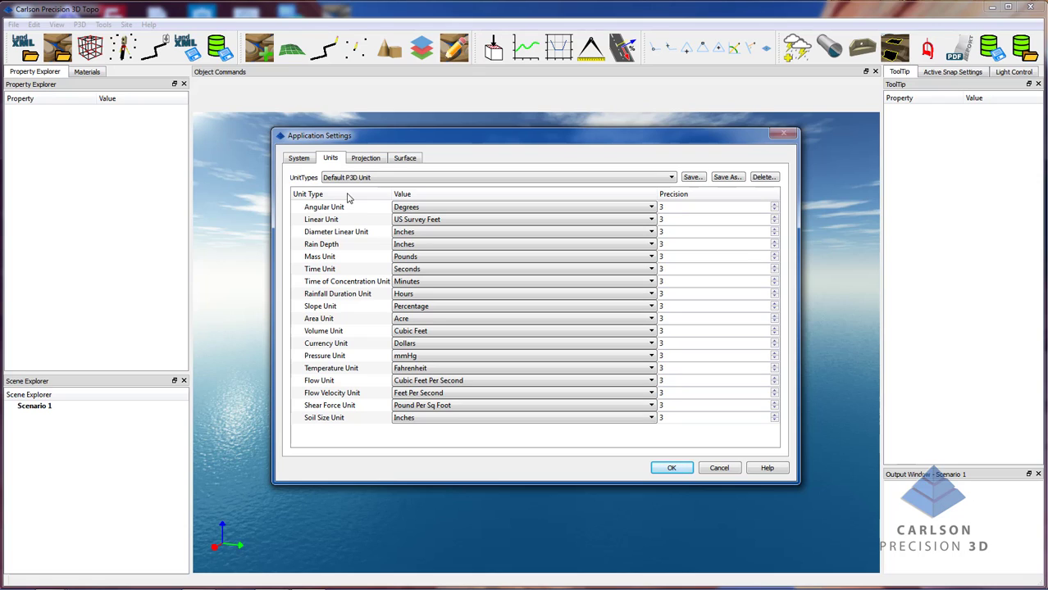
left_click(671, 178)
left_click(671, 177)
Set Linear to Meters, Diameter and Rain Depth to Centimeter, and Mass to Kilograms
left_click(418, 220)
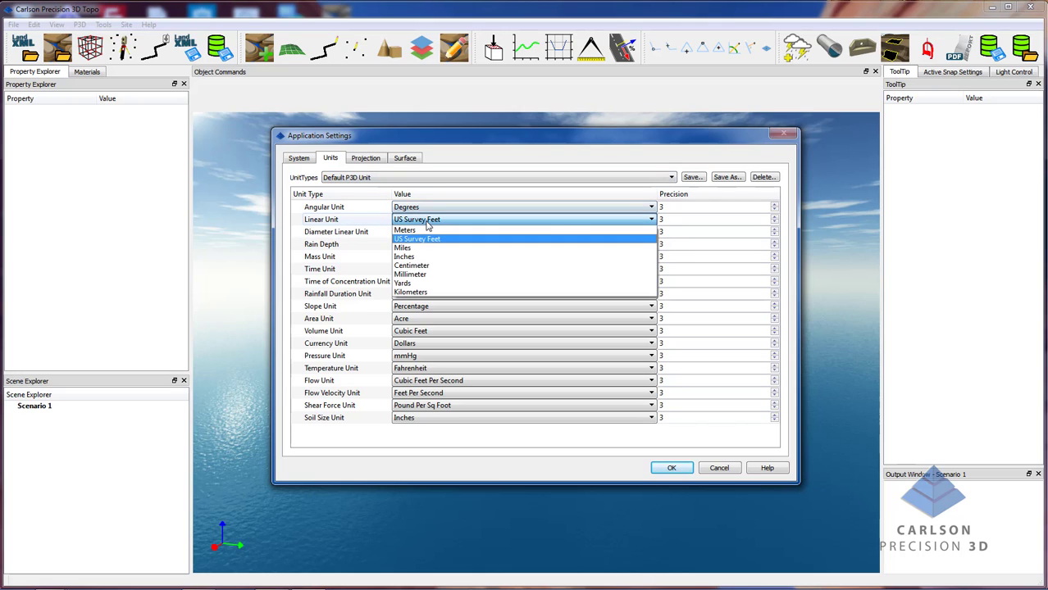
left_click(423, 231)
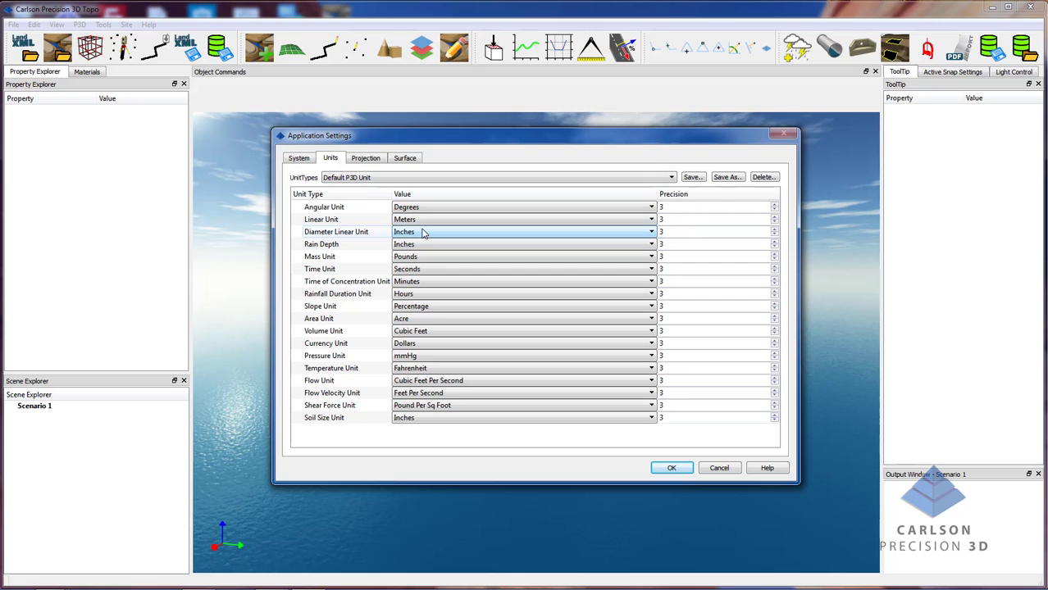
left_click(423, 232)
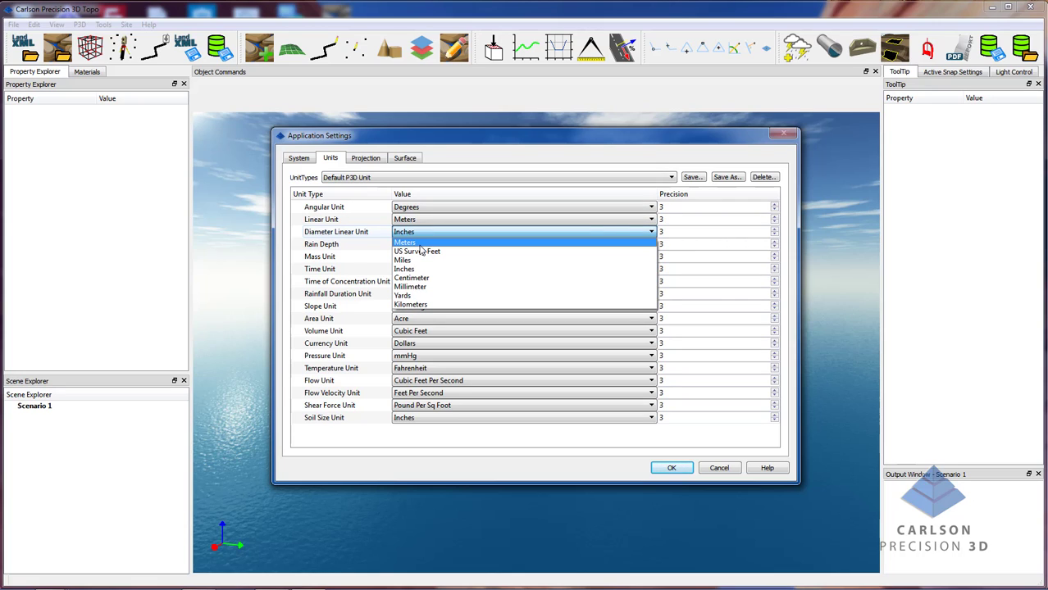
left_click(419, 279)
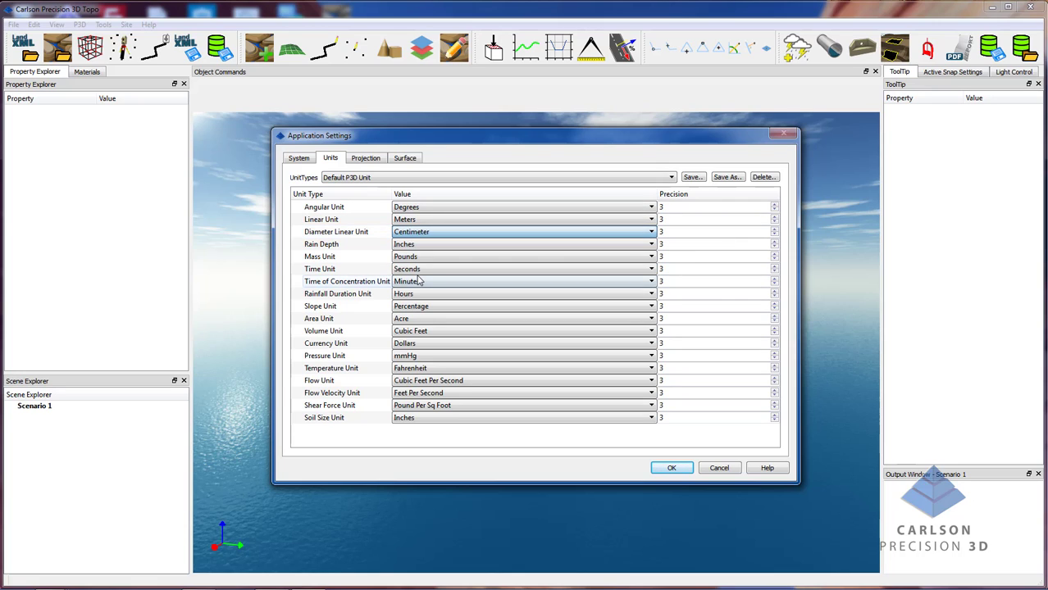
left_click(433, 243)
left_click(432, 243)
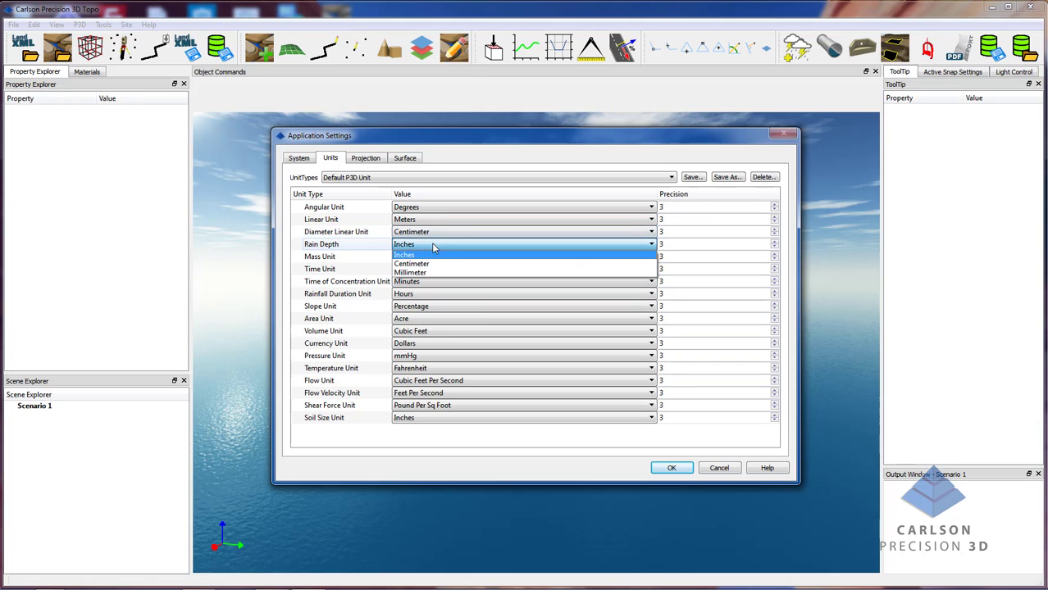
left_click(432, 266)
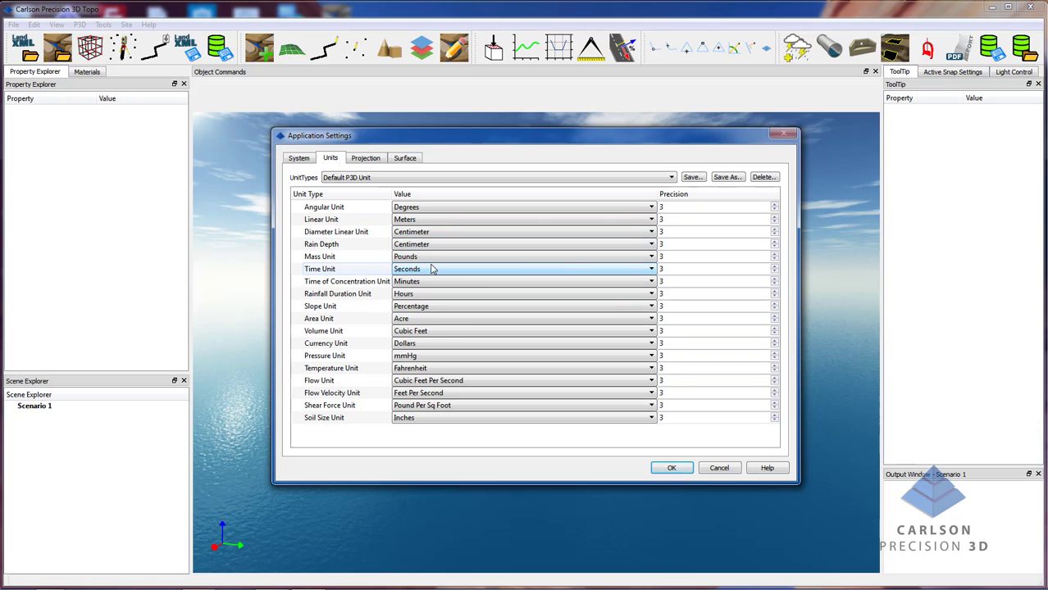
left_click(431, 259)
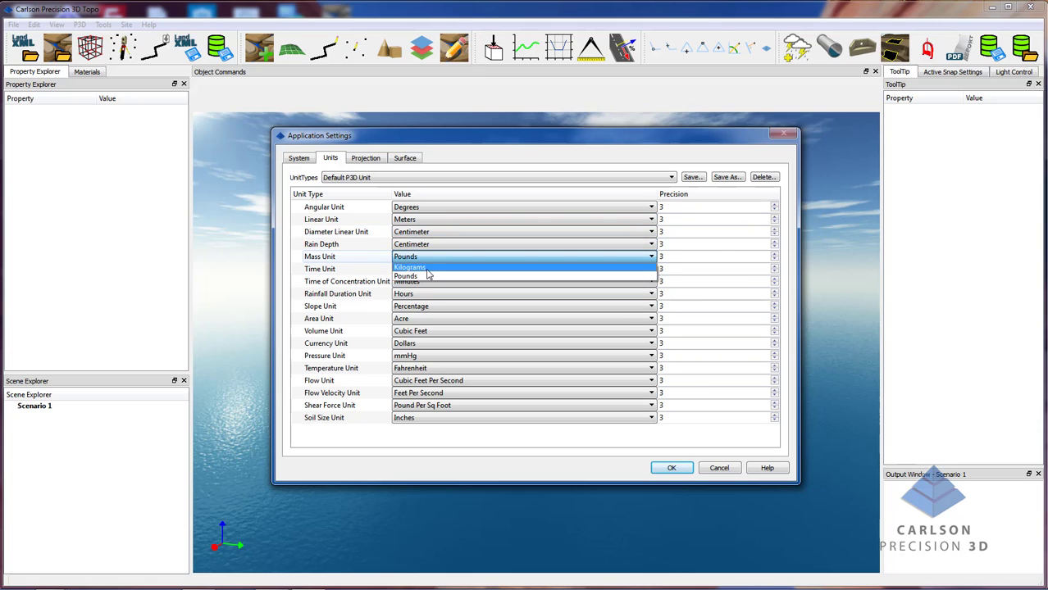
left_click(429, 274)
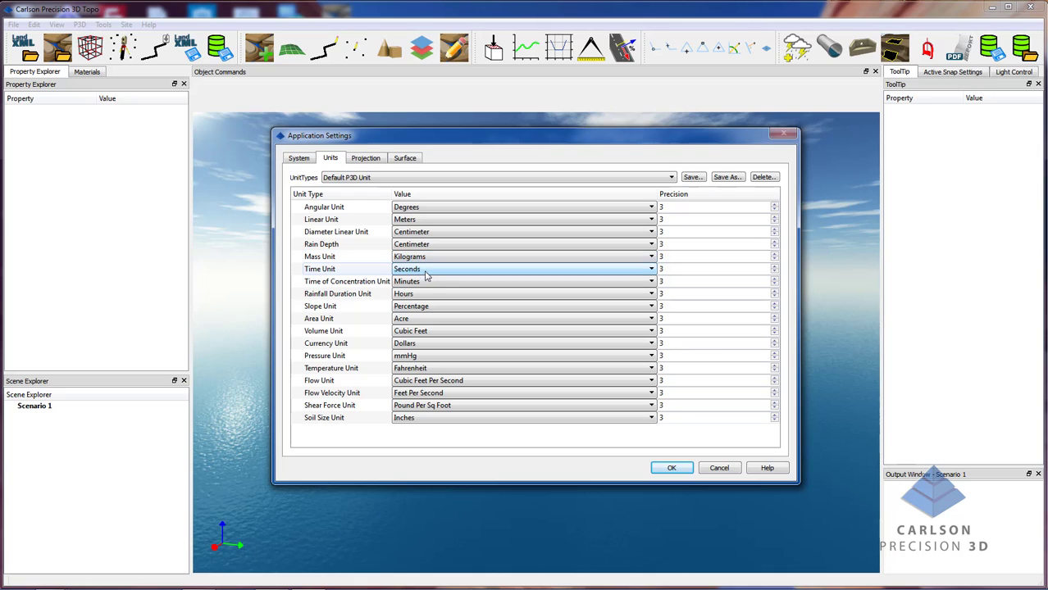
Set Area to Hectare, Volume to Cubic Meters and Temperature to Celsius
left_click(433, 319)
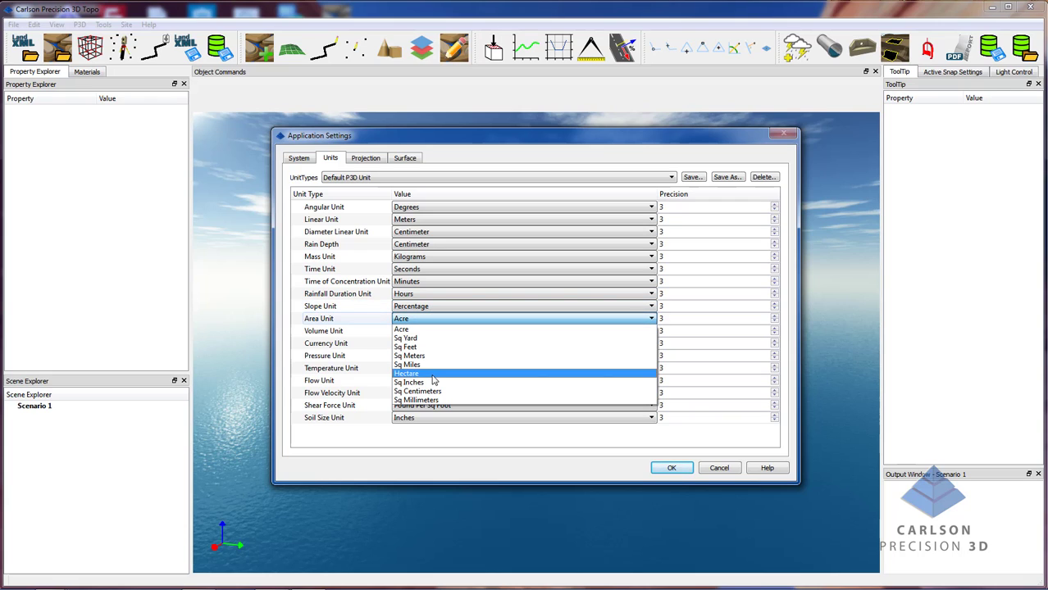
left_click(433, 344)
left_click(435, 332)
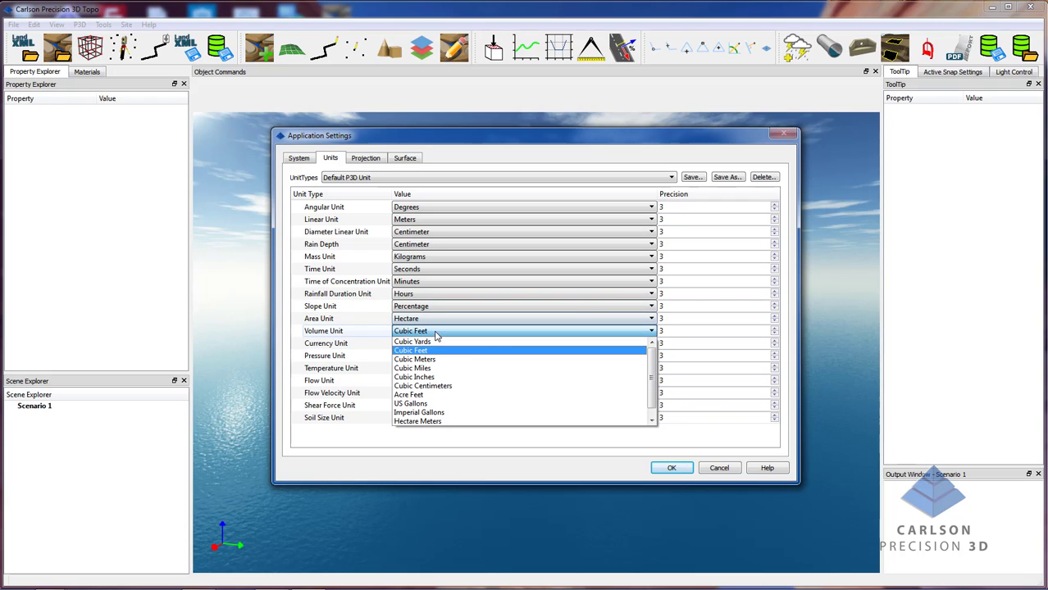
left_click(434, 359)
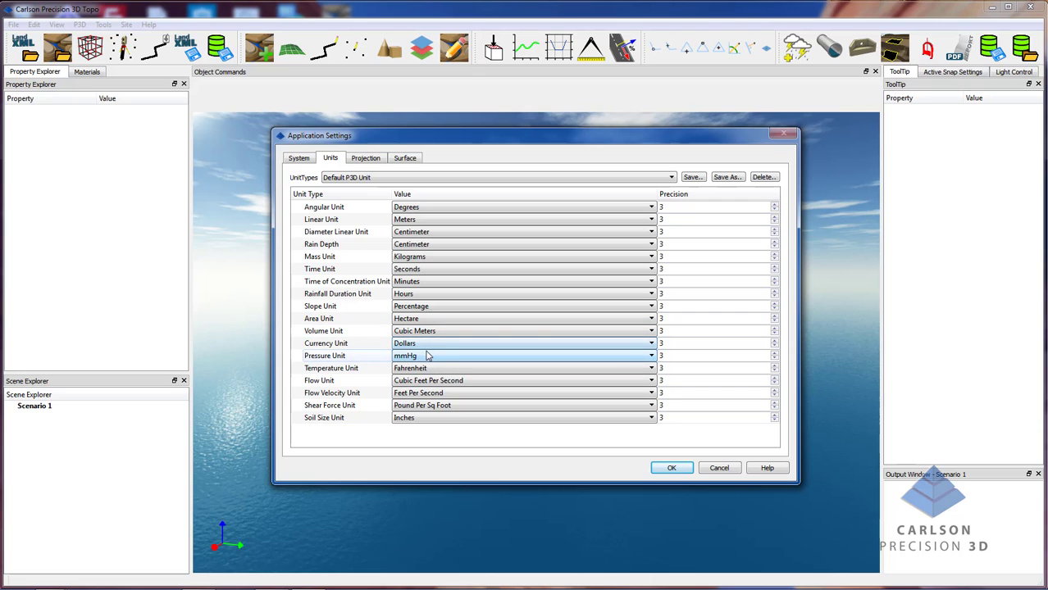
left_click(426, 371)
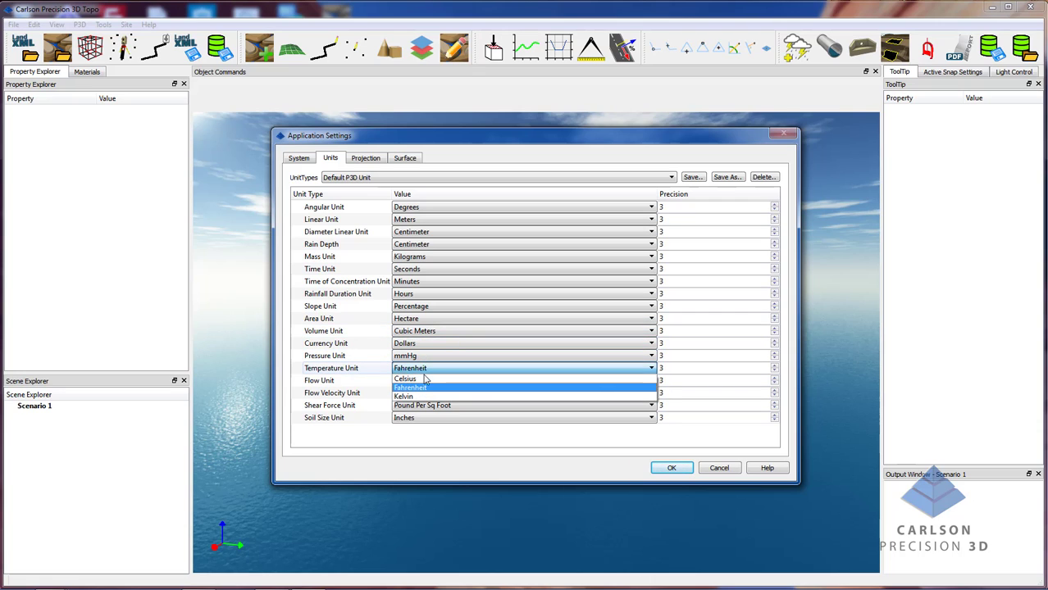
left_click(425, 381)
Set Flow to Cubic Meter Per Second, Flow Velocity to Meter Per Second, Shear Force to Newtons Per Sq Meter, and Soil Size to Millimeter
left_click(423, 382)
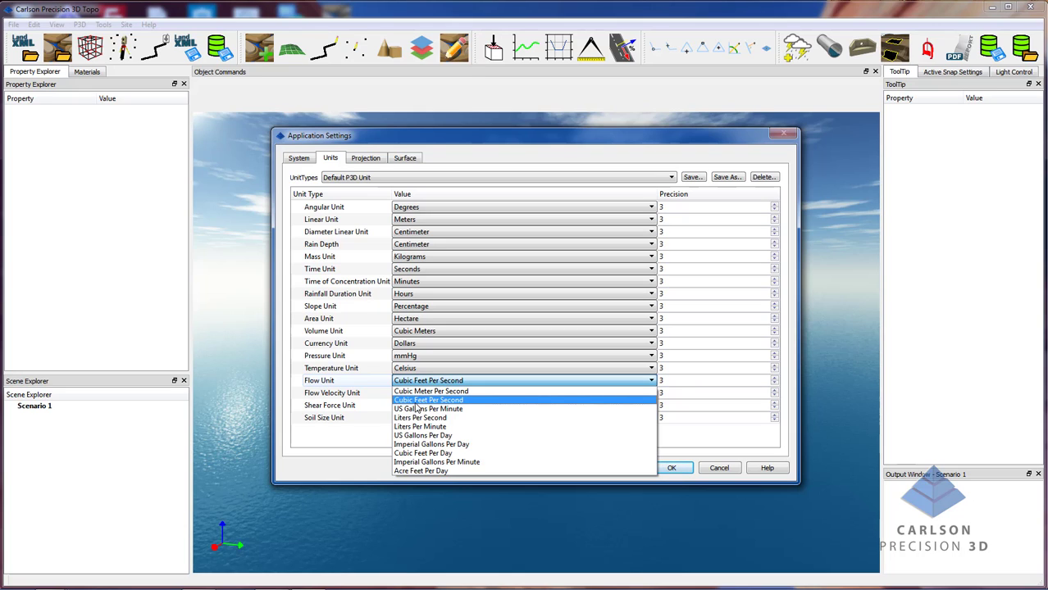
left_click(423, 391)
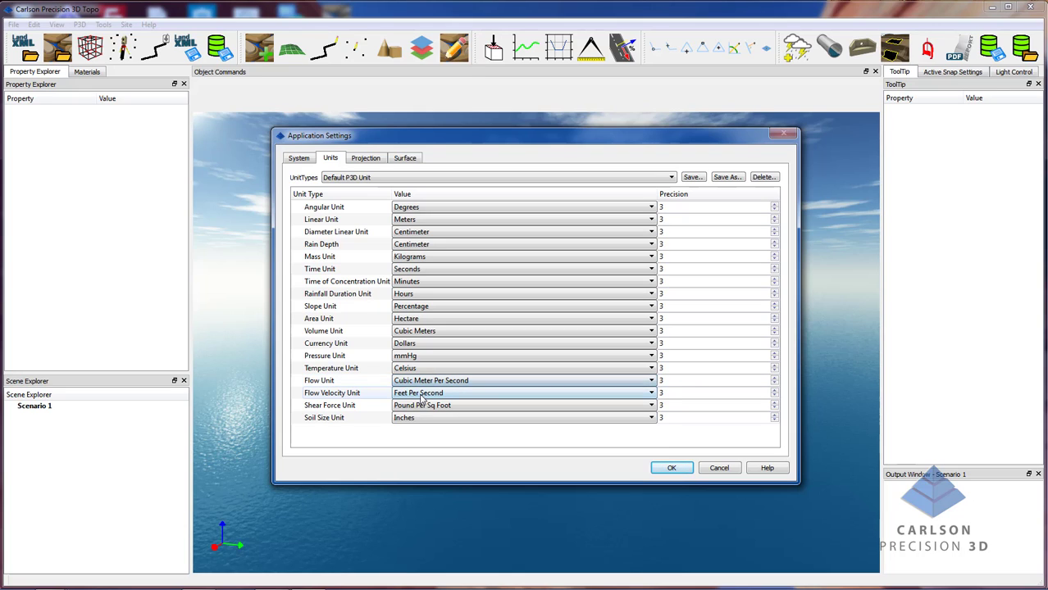
left_click(422, 393)
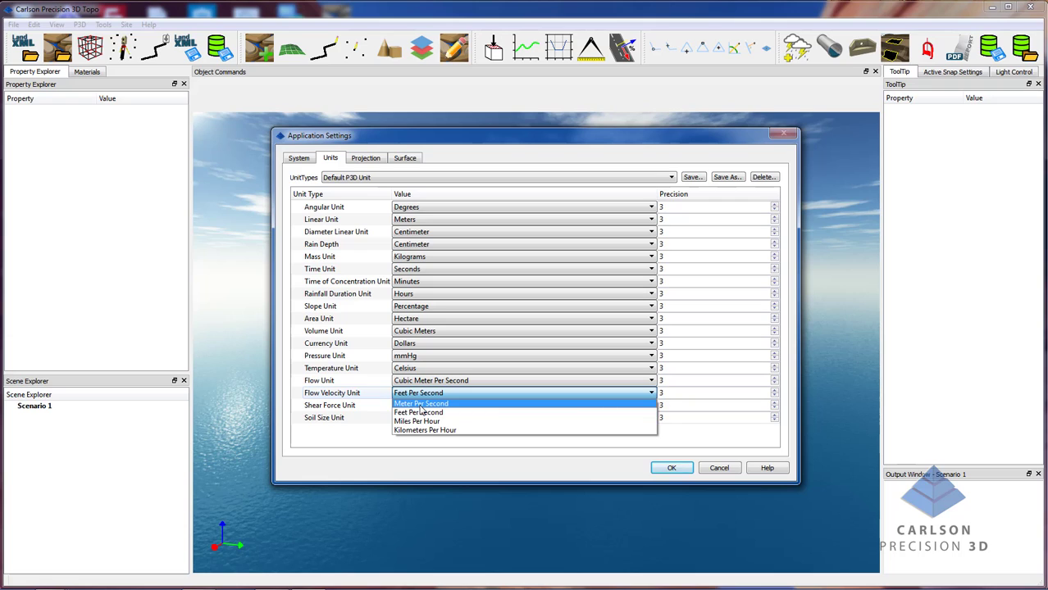
left_click(420, 403)
left_click(420, 407)
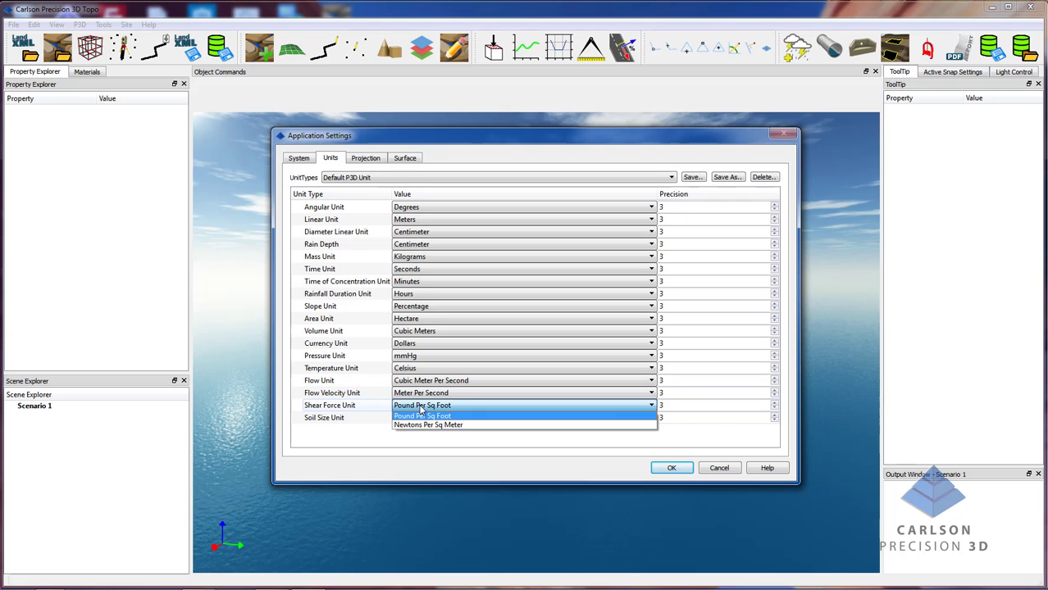
left_click(417, 425)
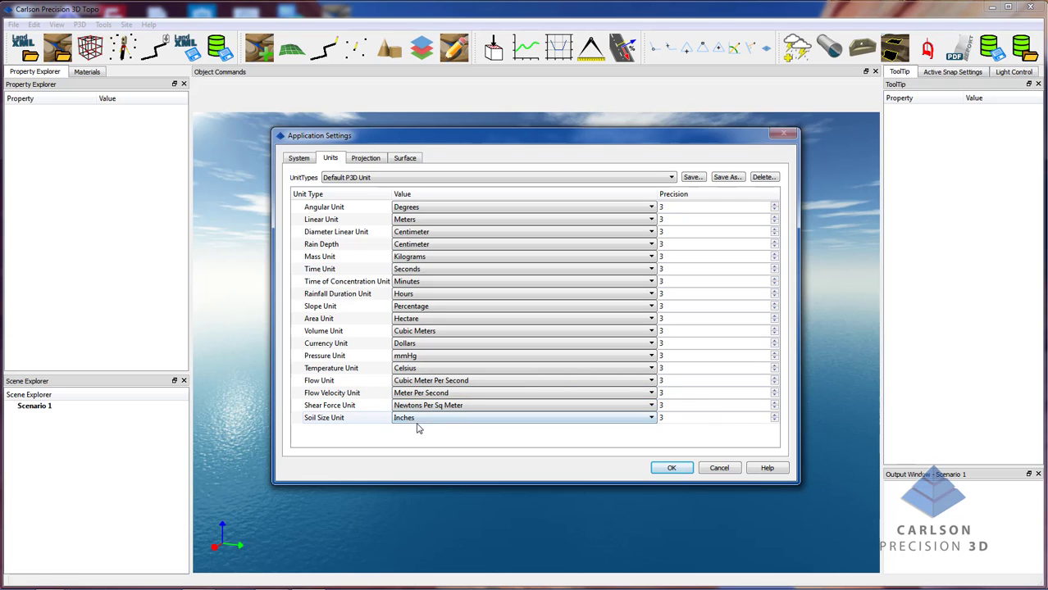
left_click(420, 418)
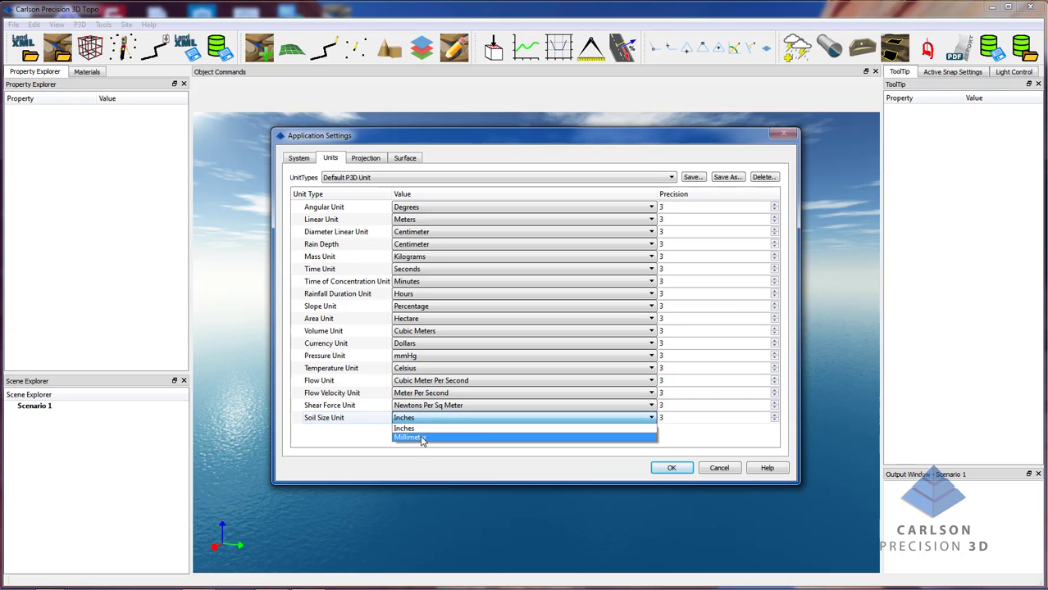
left_click(421, 439)
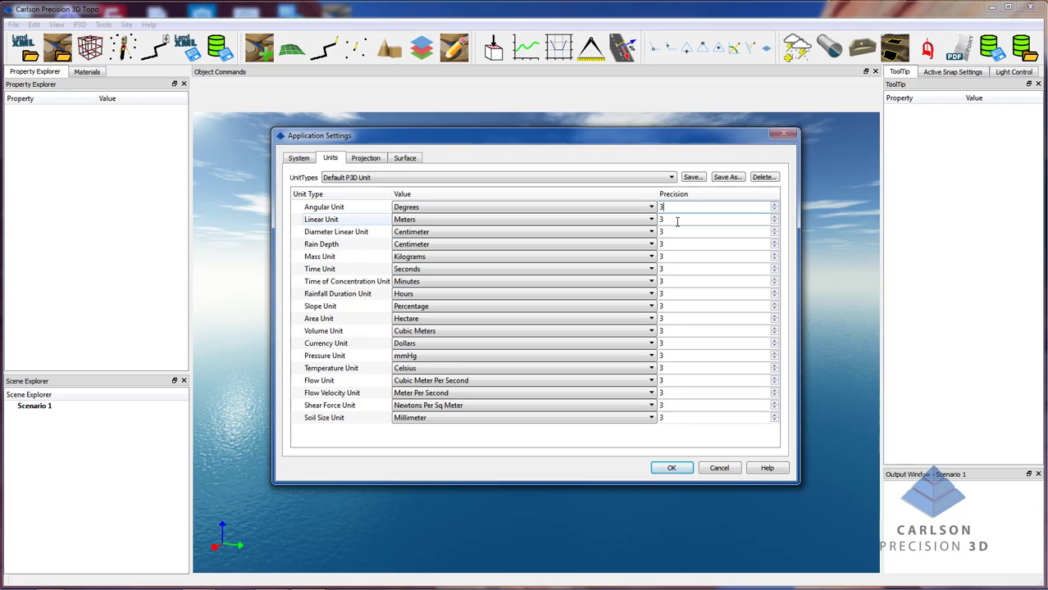
Save the units as a set named 'Metric Units', then reselect Default P3D Unit
left_click(727, 178)
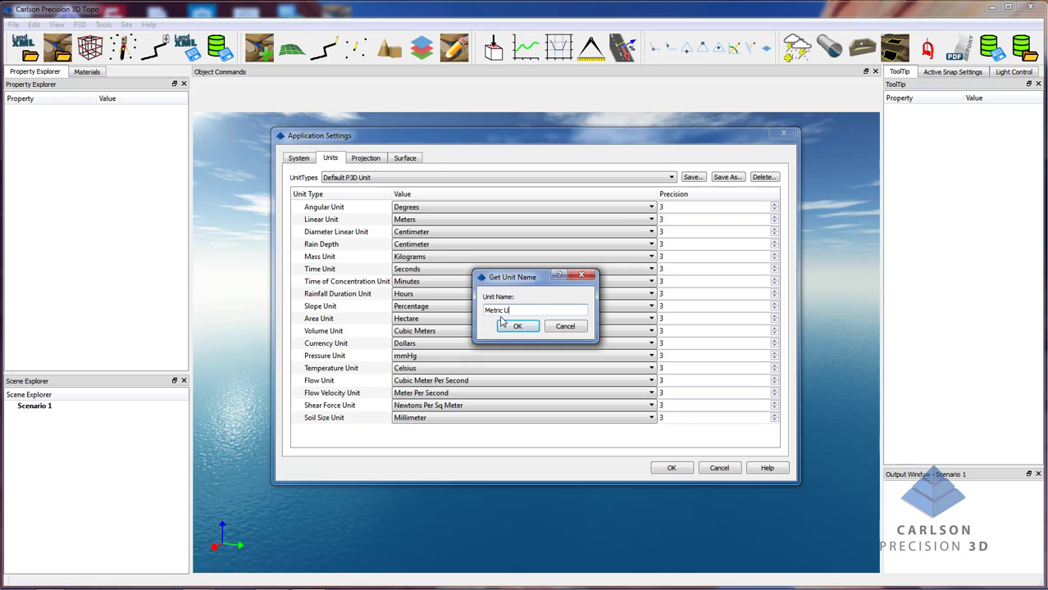
type("Metric Units")
left_click(509, 328)
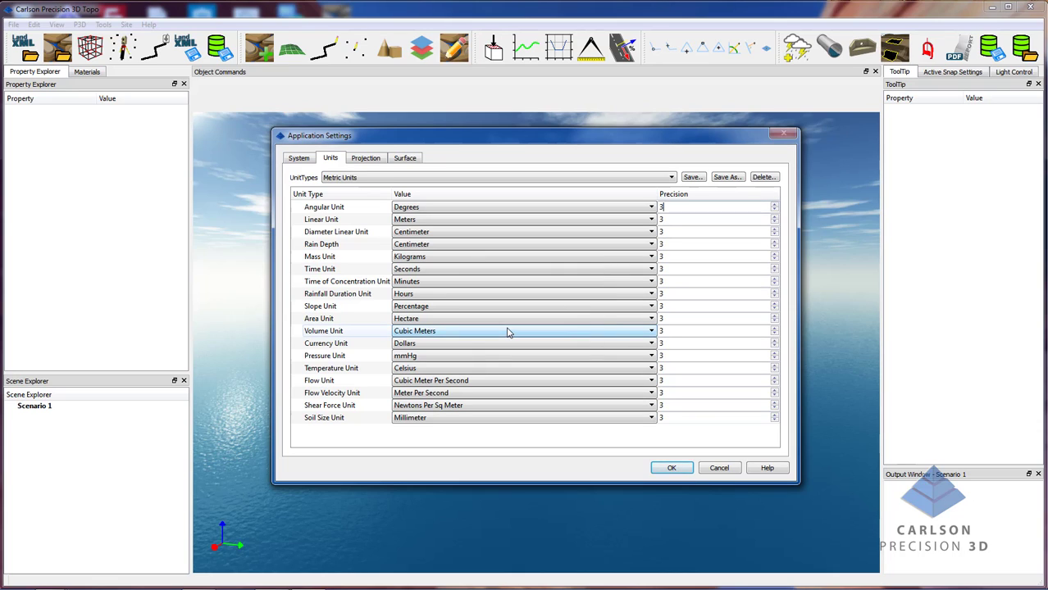
left_click(672, 179)
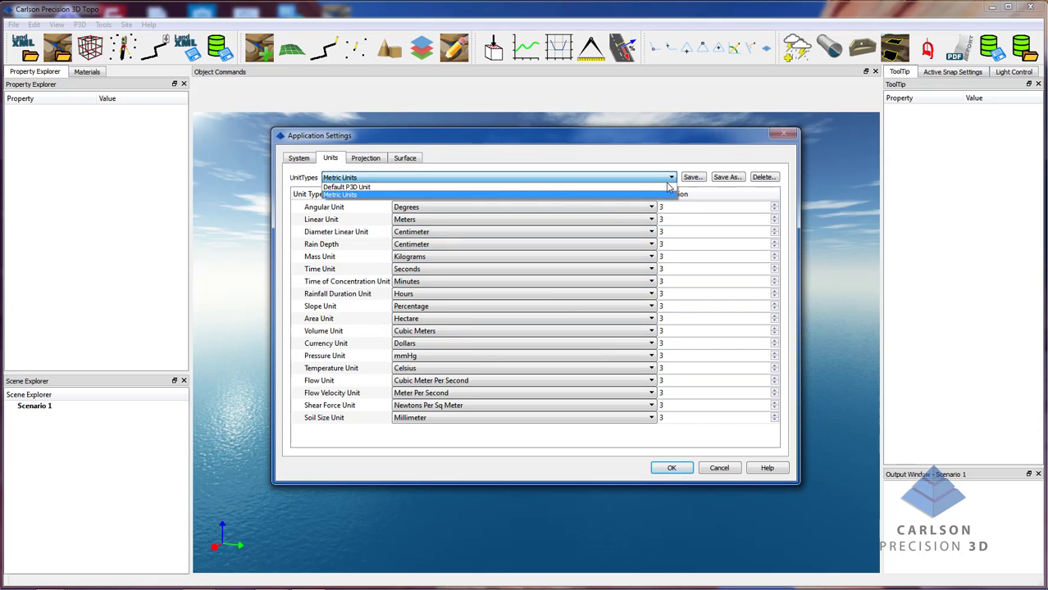
left_click(657, 187)
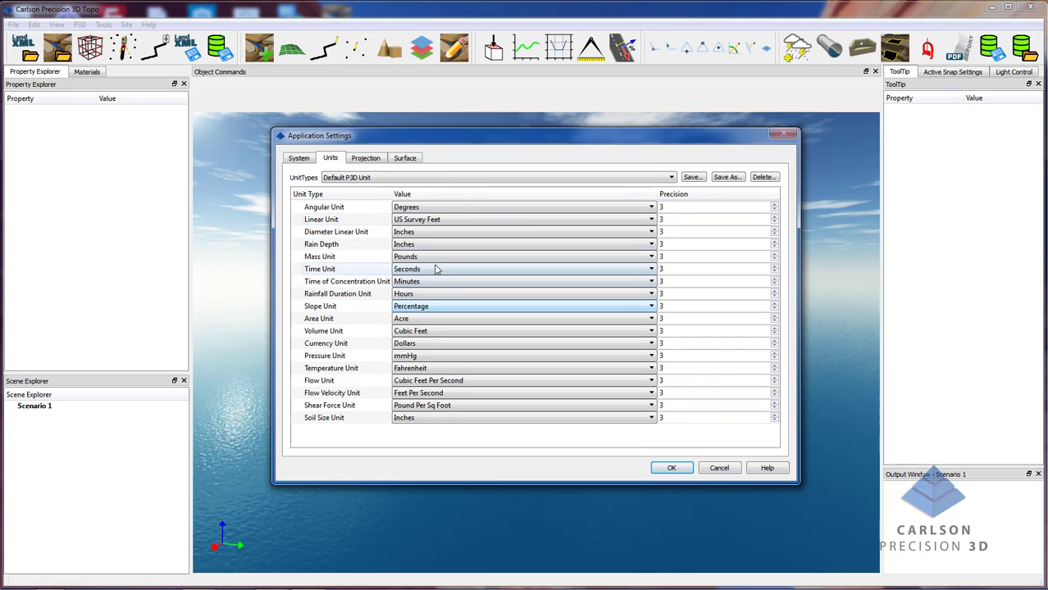
left_click(402, 159)
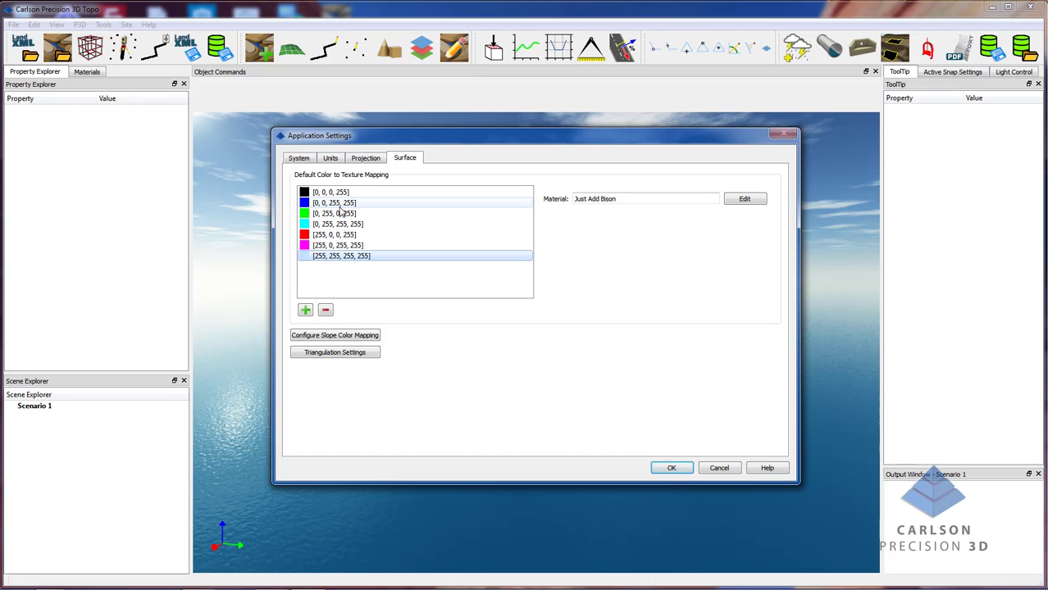
left_click(338, 203)
left_click(338, 194)
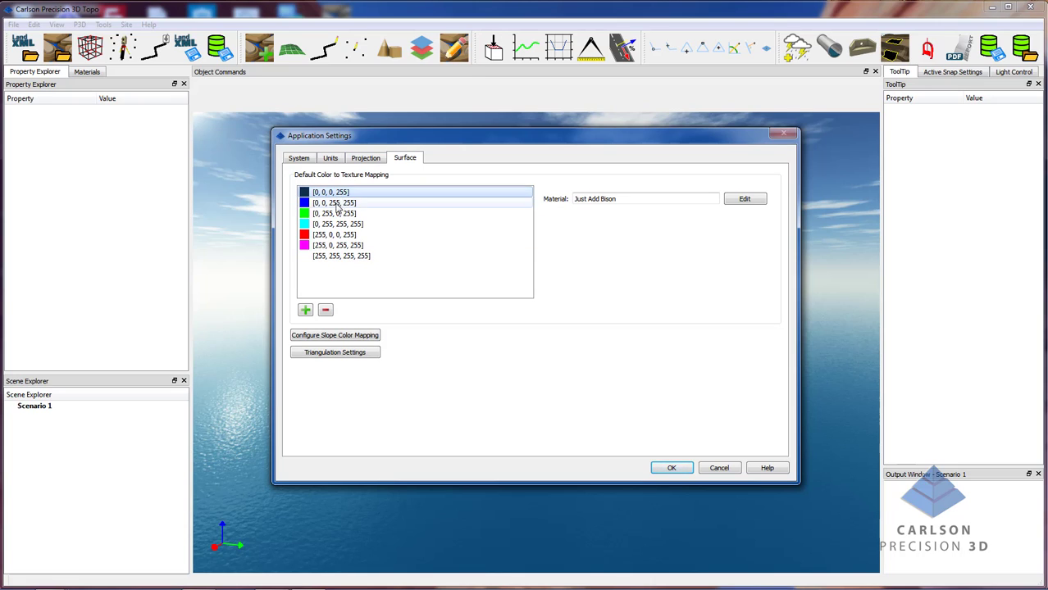
left_click(335, 204)
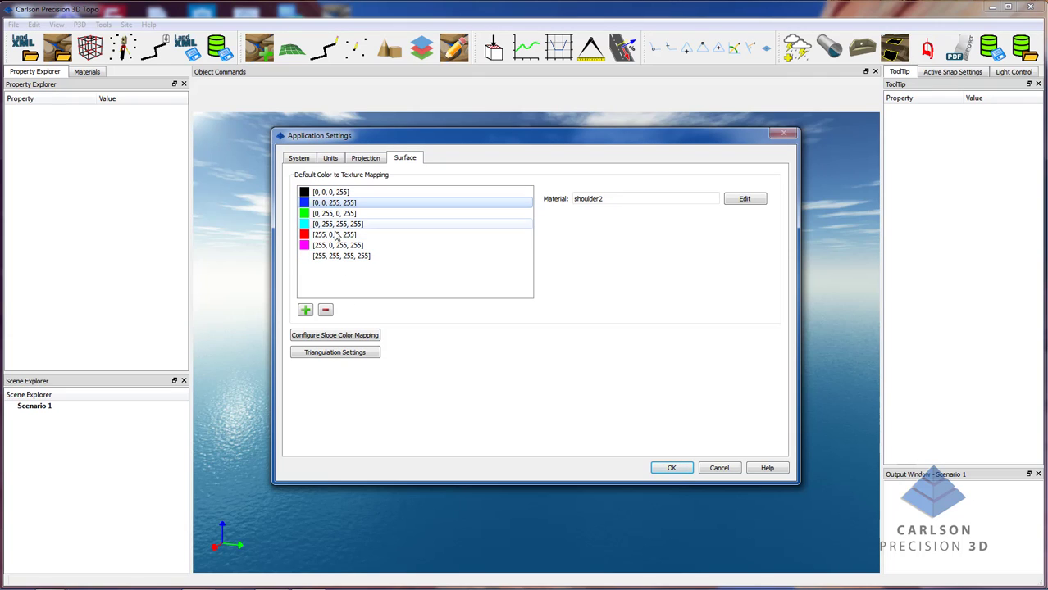
left_click(367, 195)
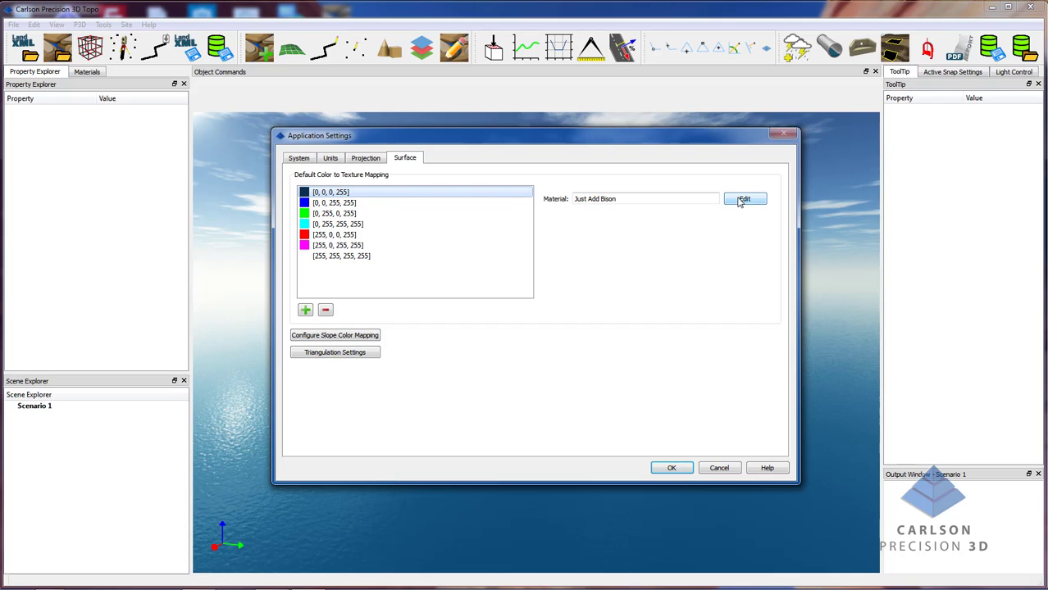
left_click(417, 206)
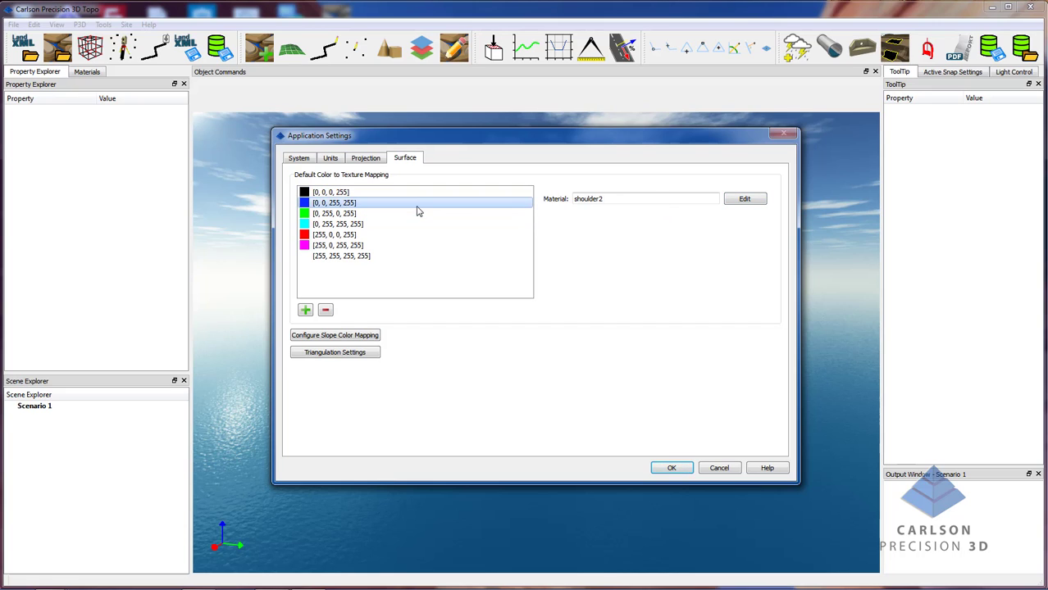
left_click(410, 193)
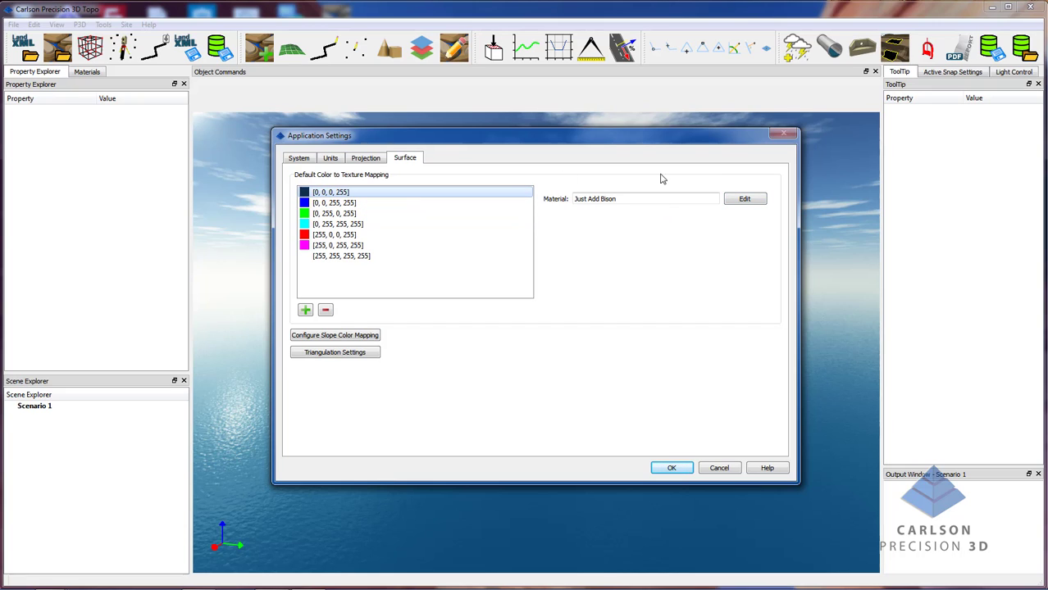
left_click(743, 201)
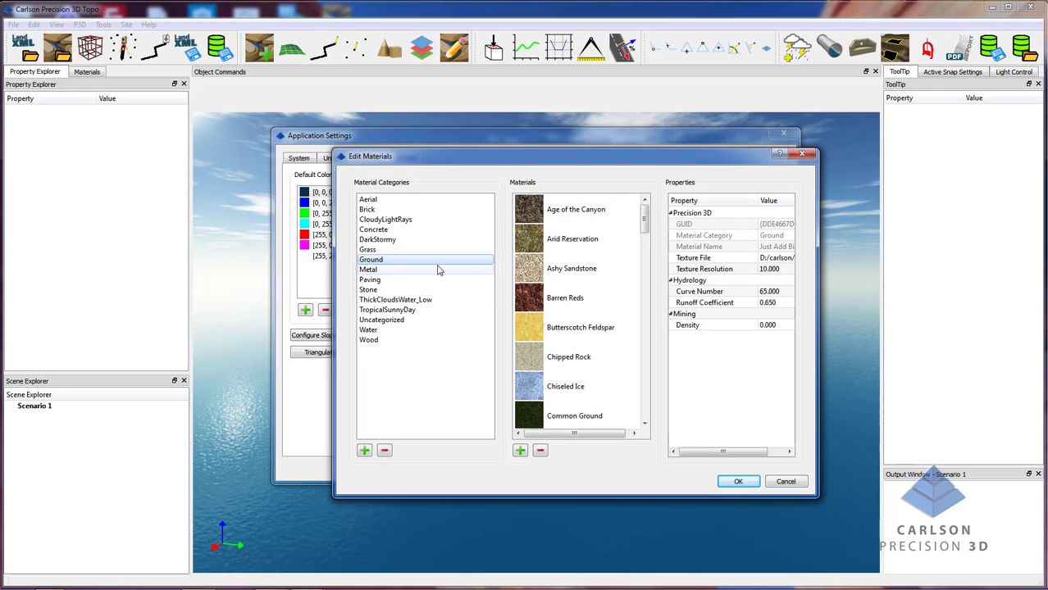
left_click(573, 299)
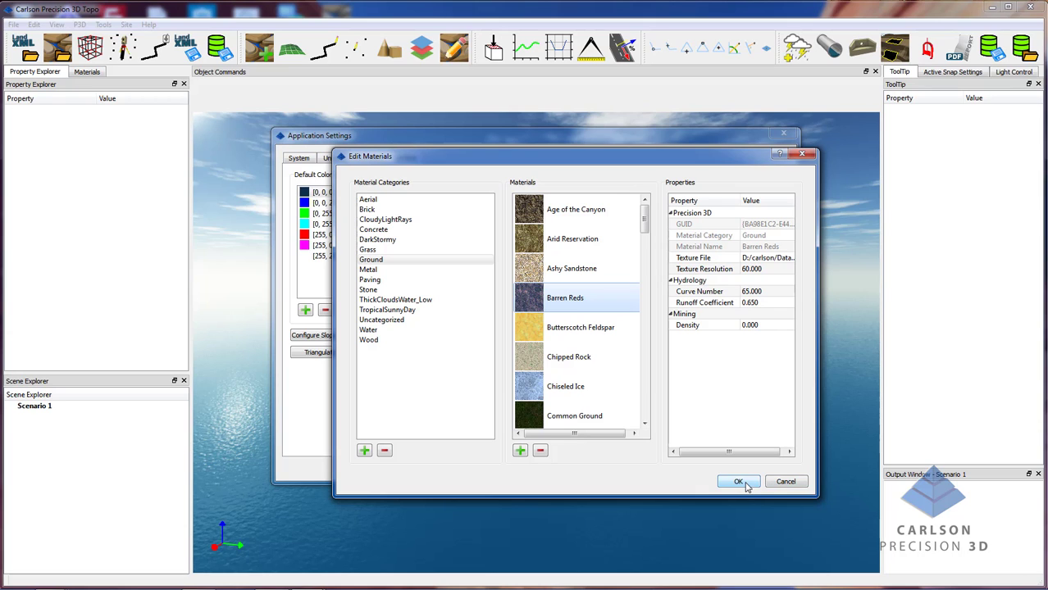
left_click(788, 482)
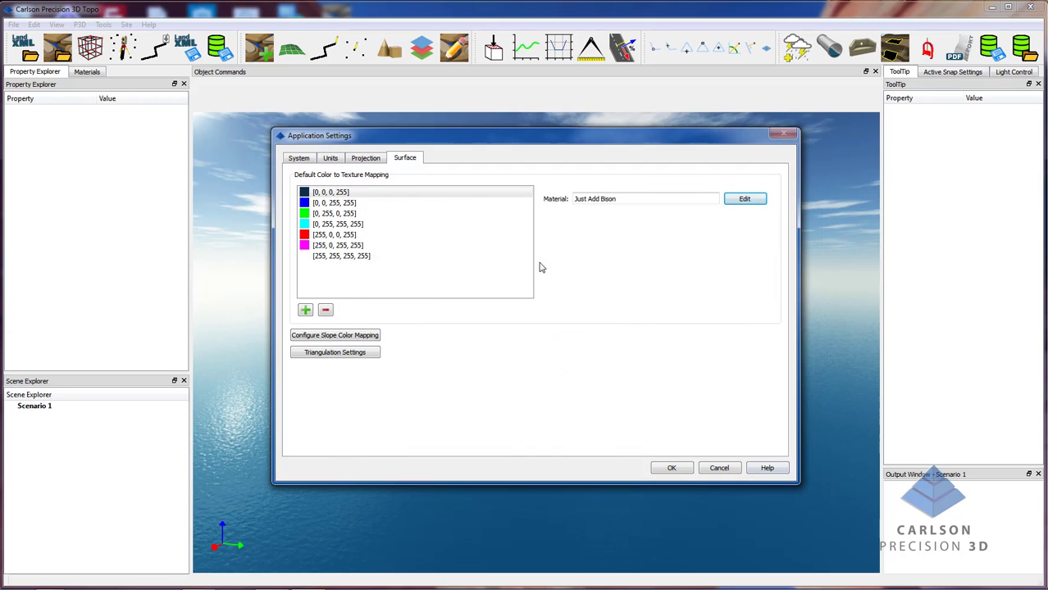
left_click(323, 337)
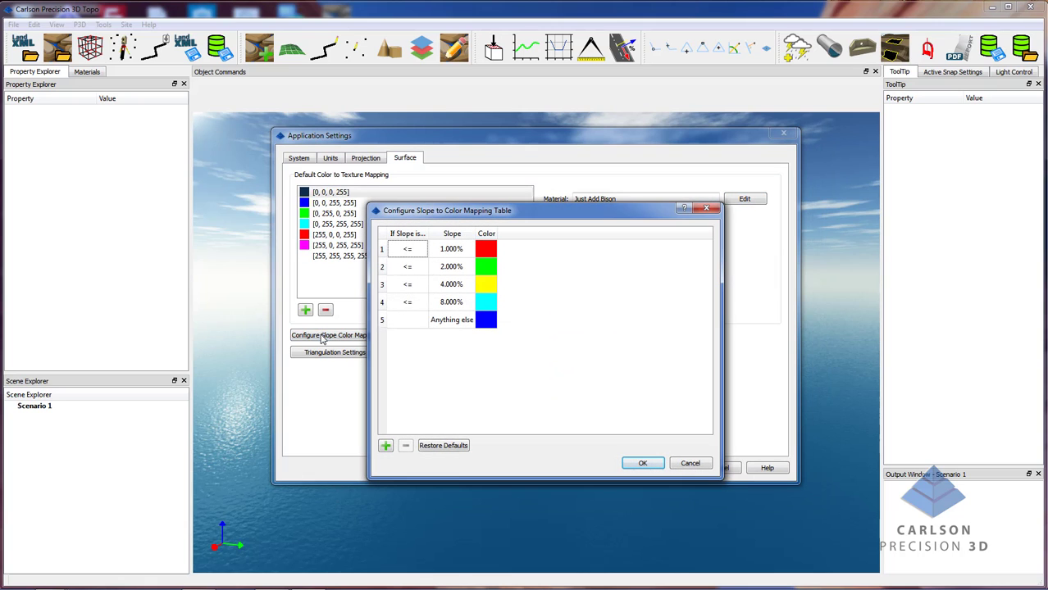
left_click(454, 254)
left_click(449, 270)
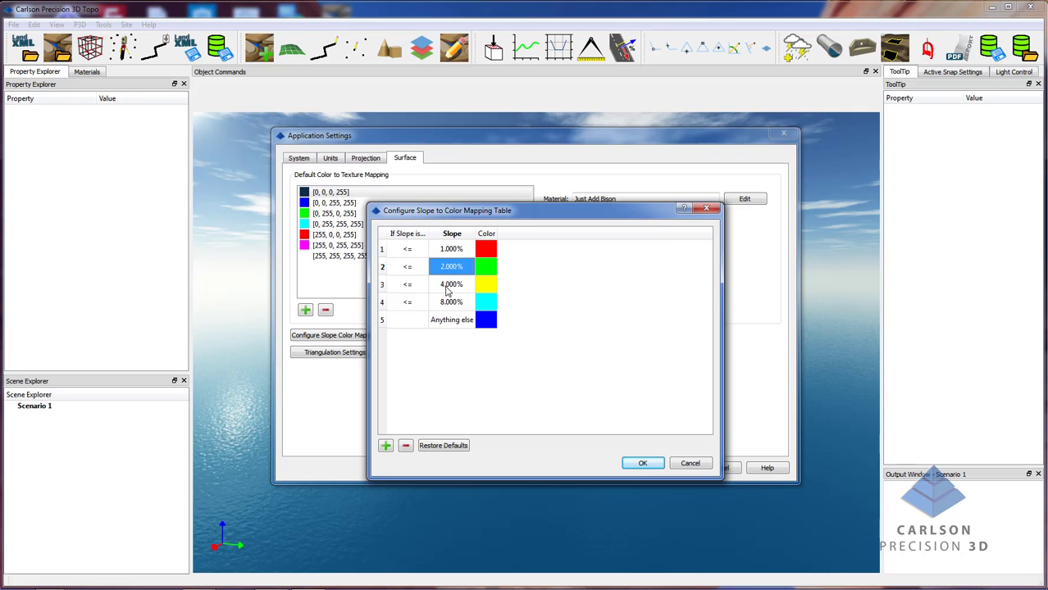
left_click(449, 288)
left_click(448, 303)
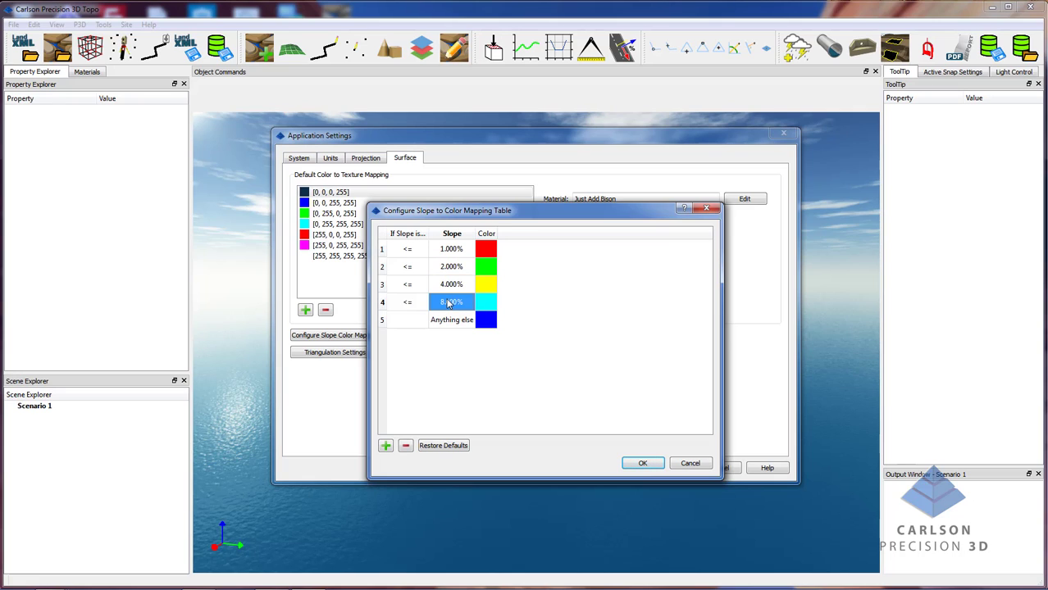
left_click(490, 256)
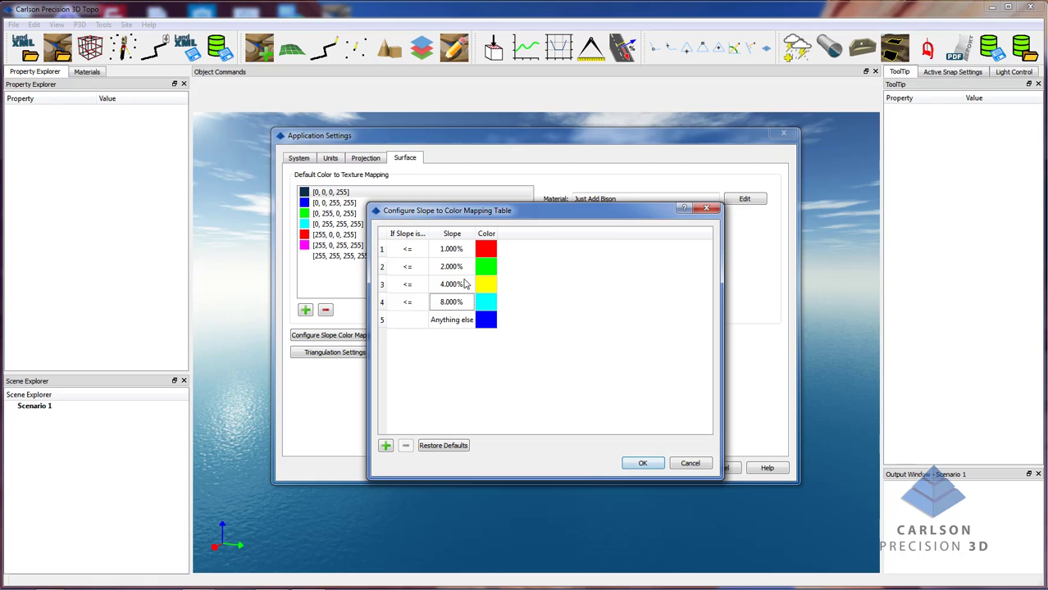
left_click(640, 464)
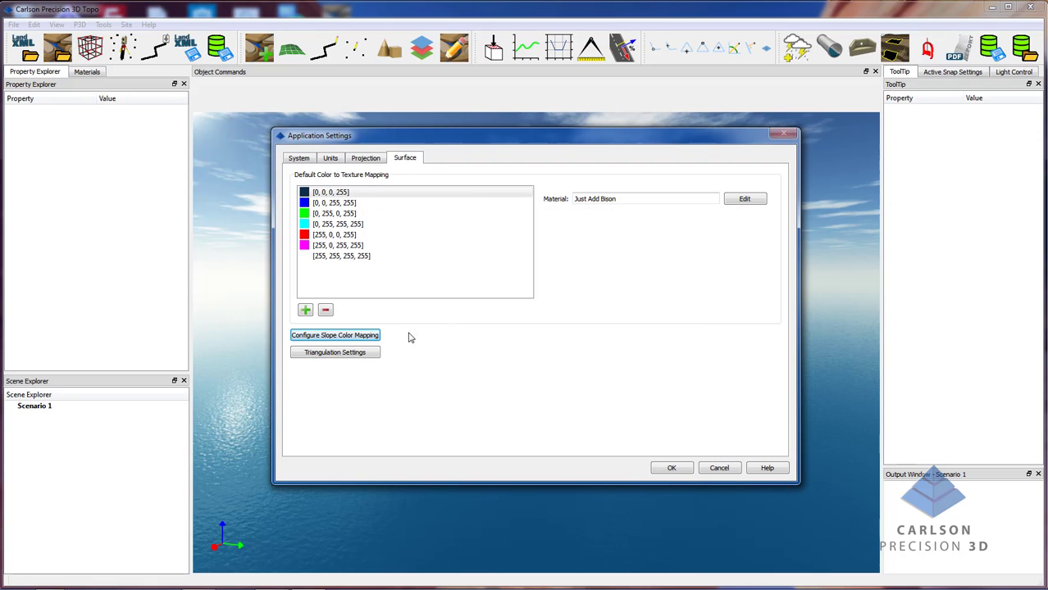
left_click(333, 354)
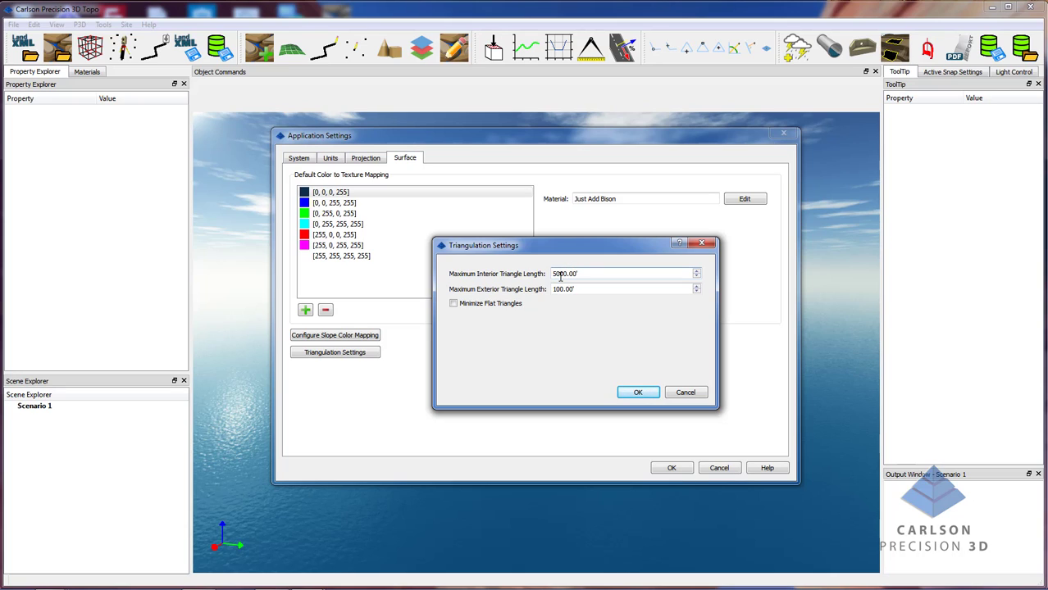
left_click(557, 288)
left_click(592, 288)
left_click(640, 392)
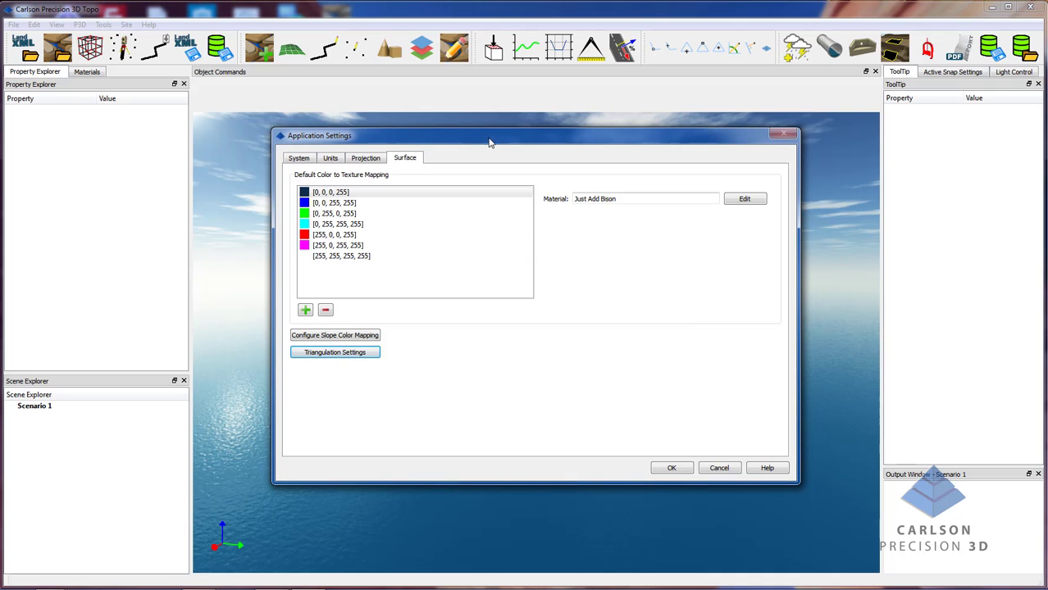
Go to the Projection page and browse the Well-known text Name list of NAD83 zones
left_click(358, 161)
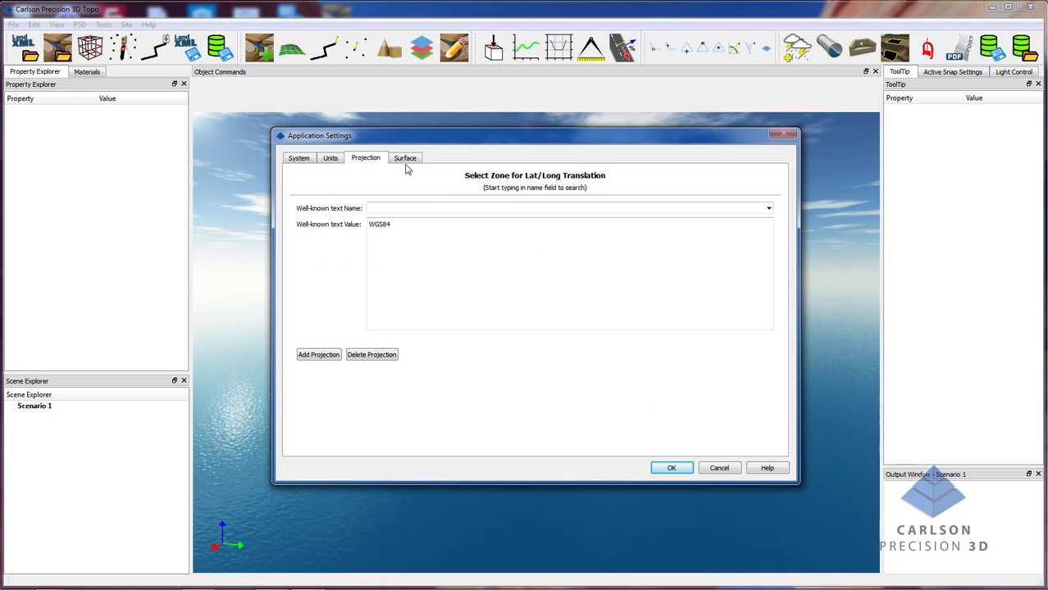
left_click(768, 210)
left_click(768, 282)
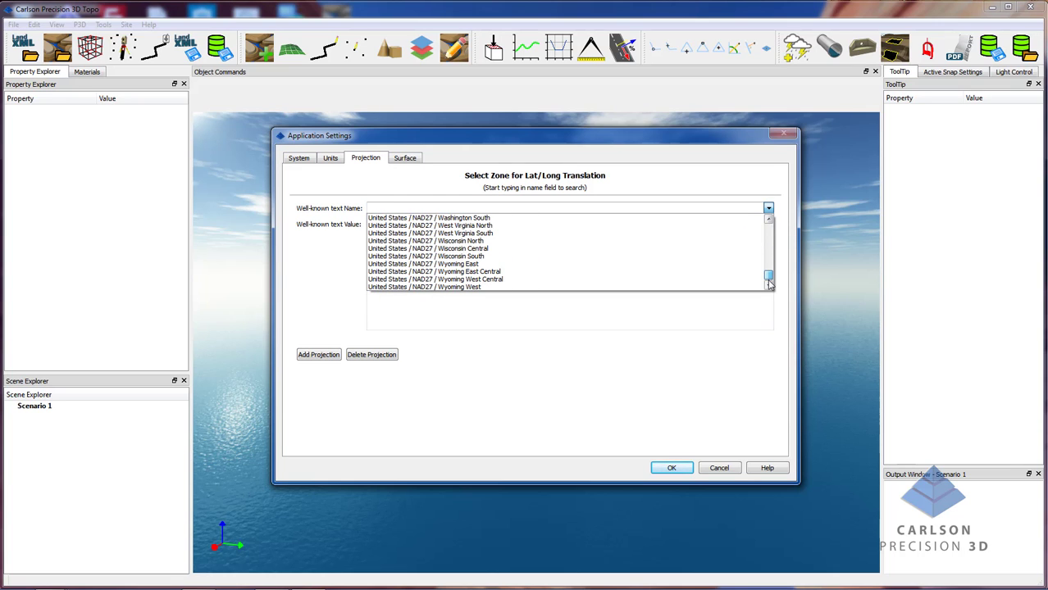
left_click_drag(769, 284, 777, 231)
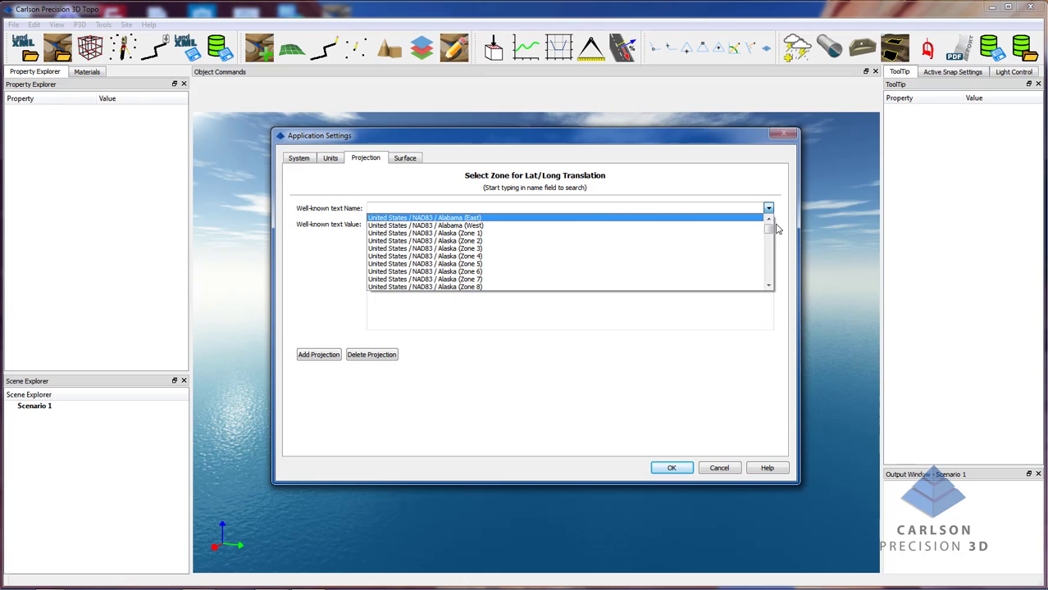
mouse_move(769, 230)
left_mouse_down()
mouse_move(776, 282)
mouse_move(775, 227)
left_mouse_up()
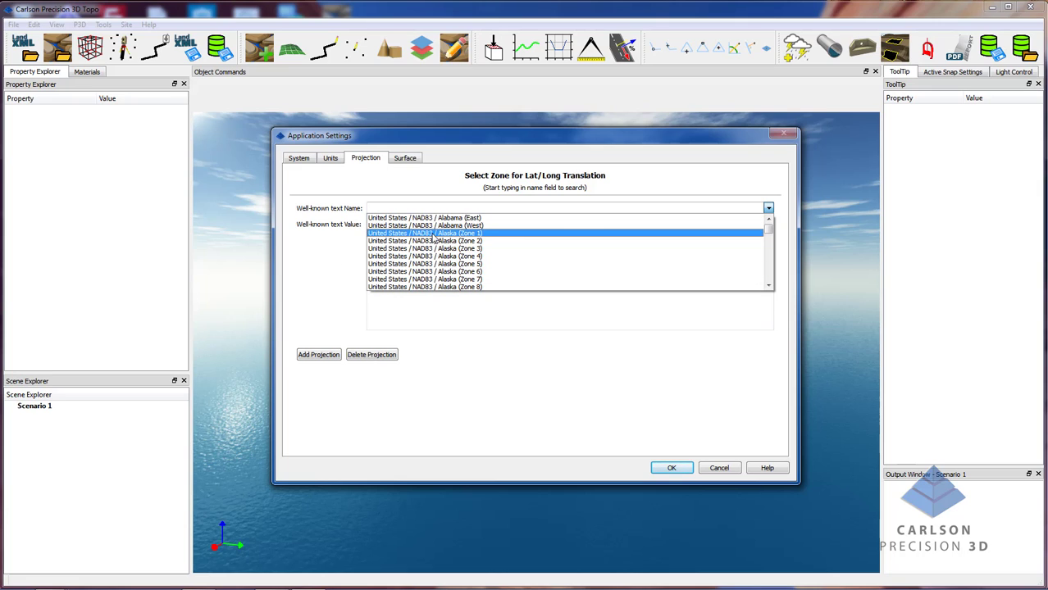
Start adding a new projection via Add Projection
left_click(319, 355)
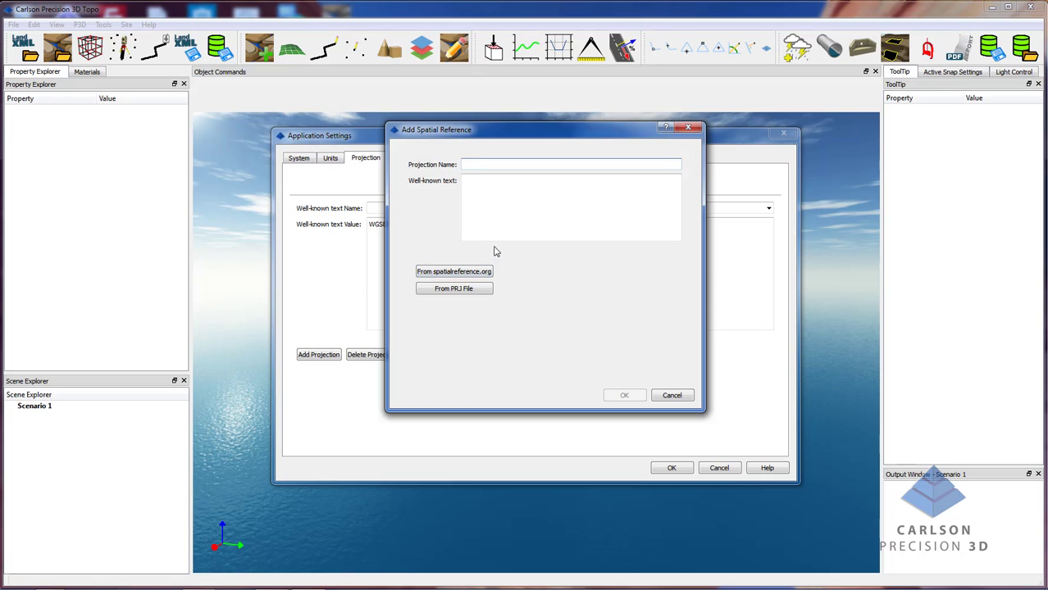
left_click(465, 294)
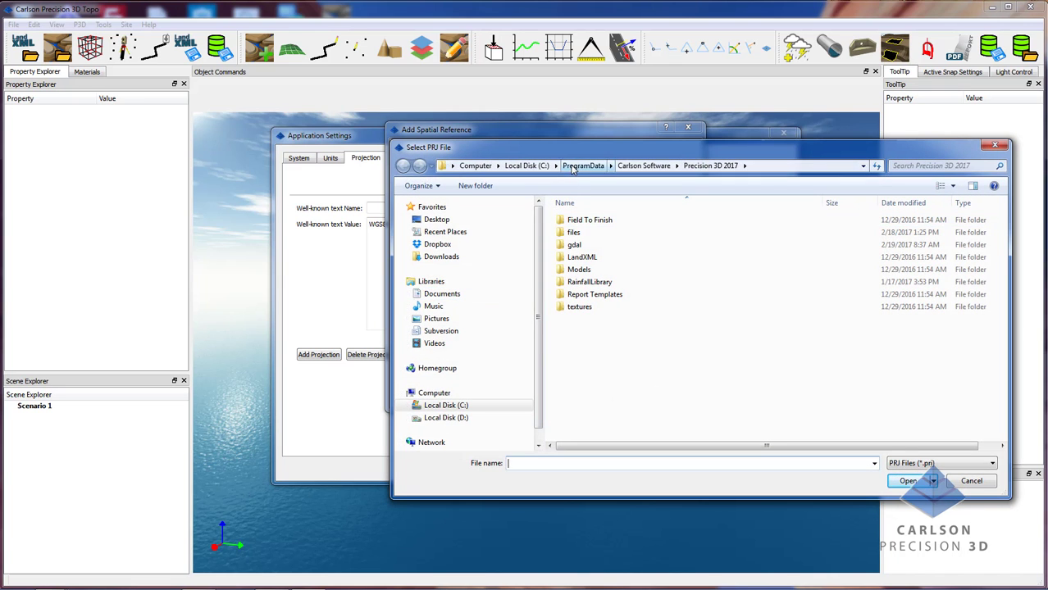
left_click(471, 420)
double_click(592, 257)
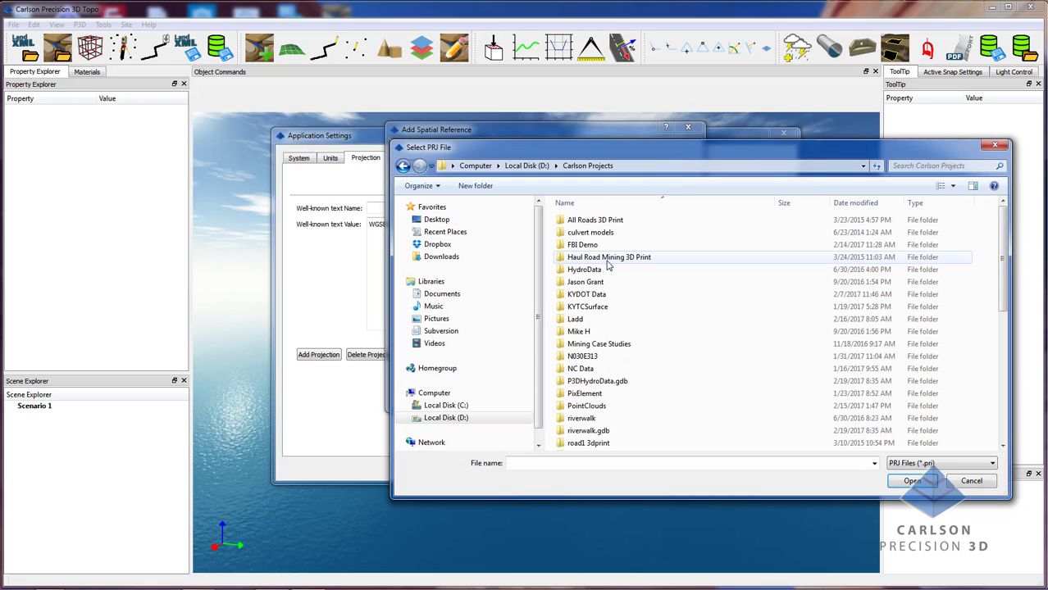
scroll(687, 373, "down", 10)
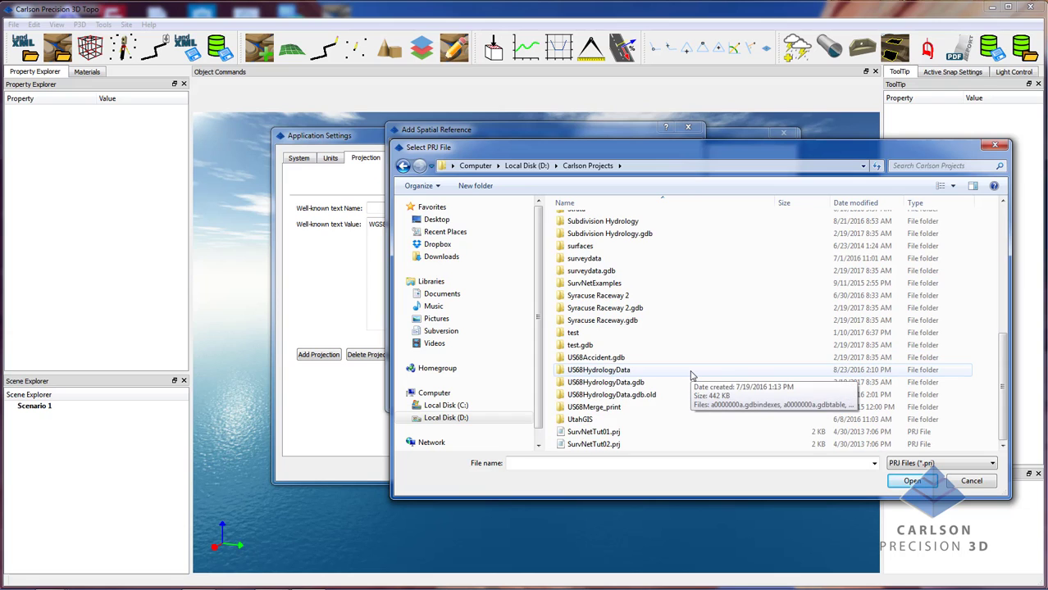
scroll(661, 436, "up", 7)
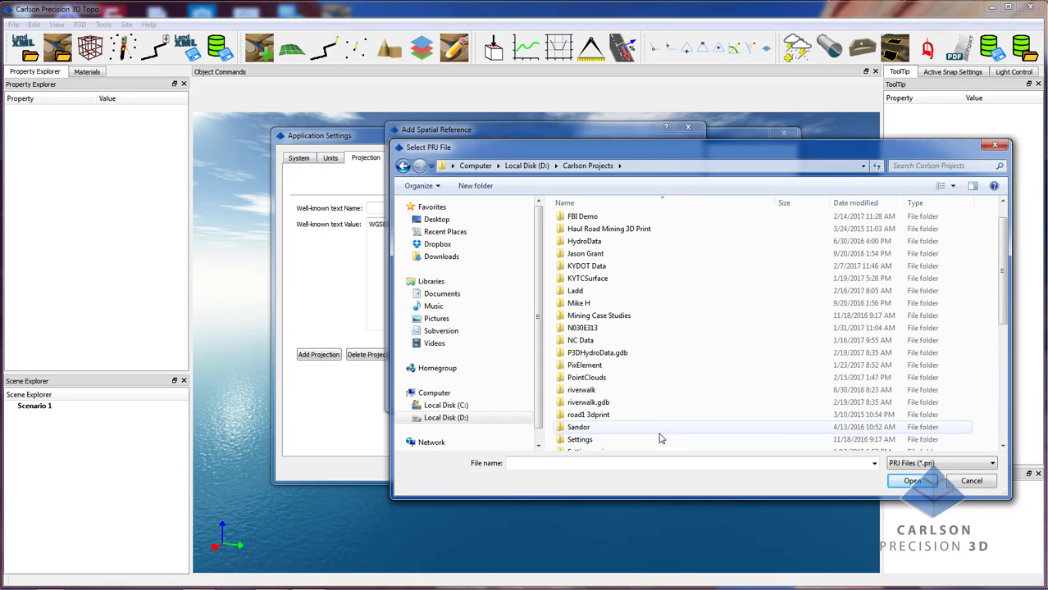
scroll(660, 437, "up", 1)
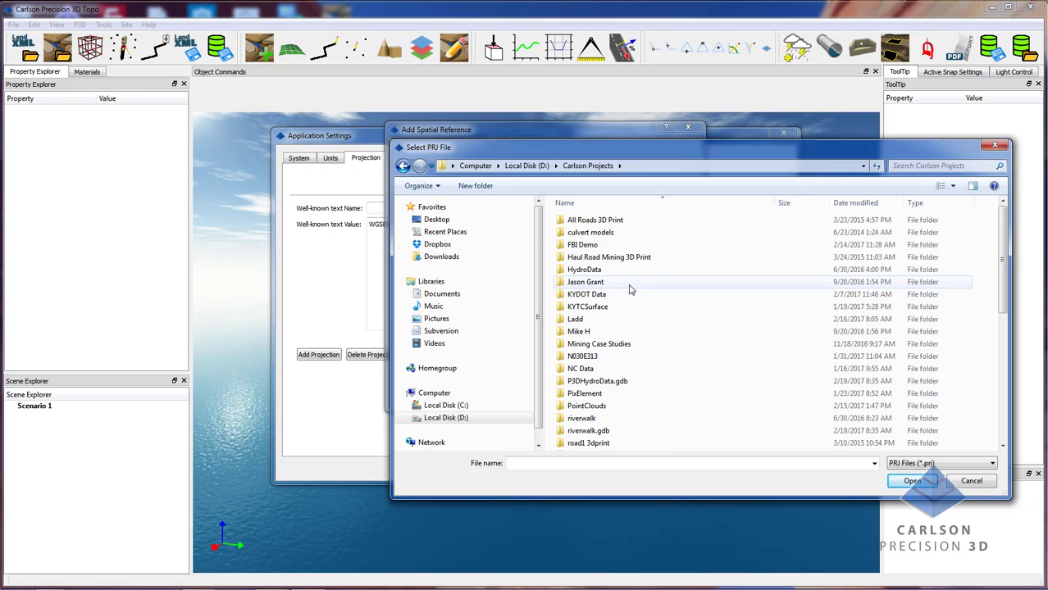
double_click(628, 246)
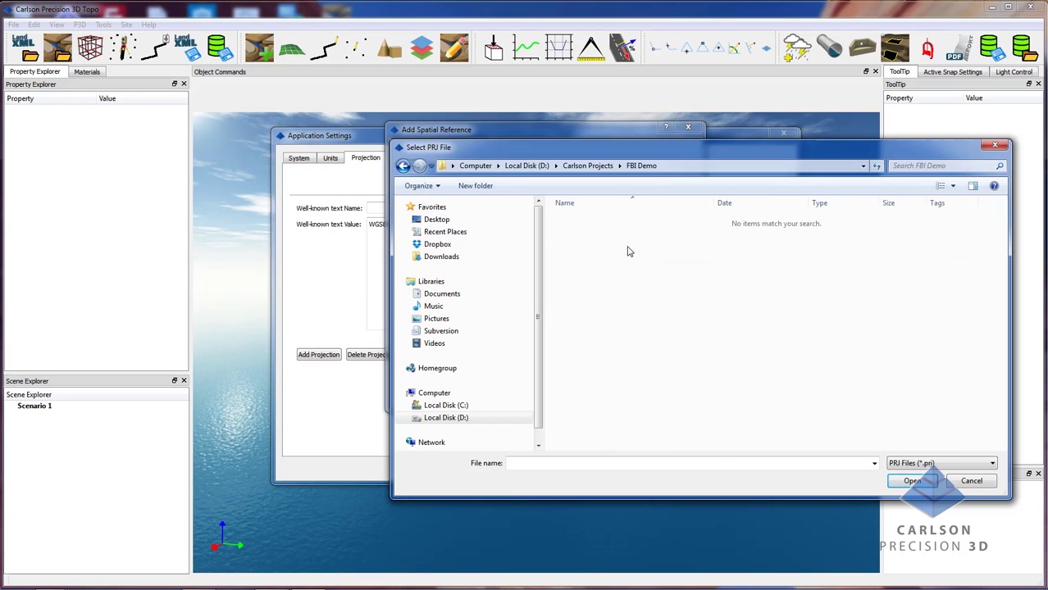
left_click(586, 166)
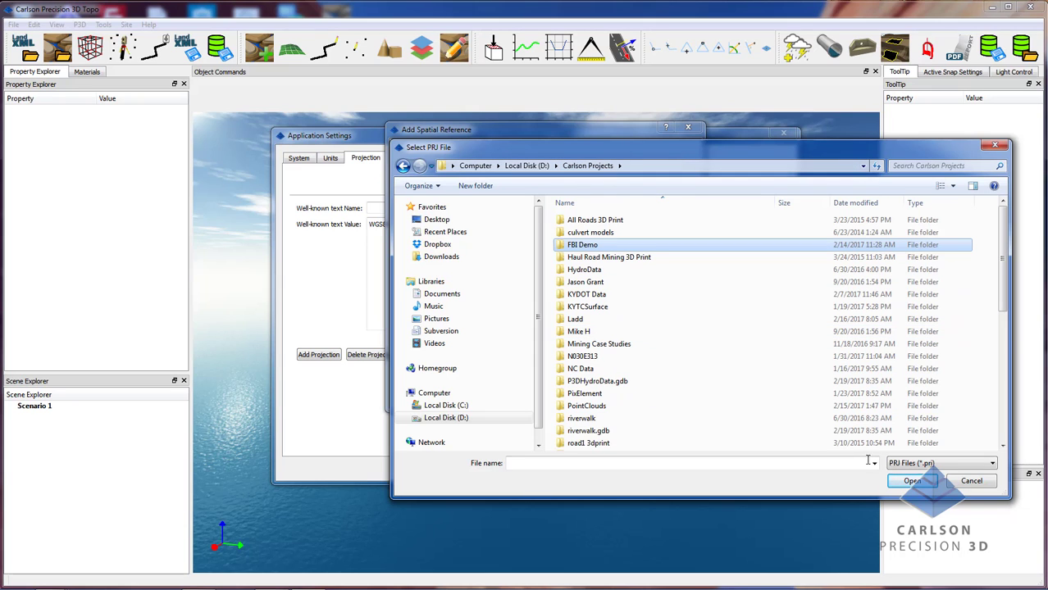
left_click(971, 481)
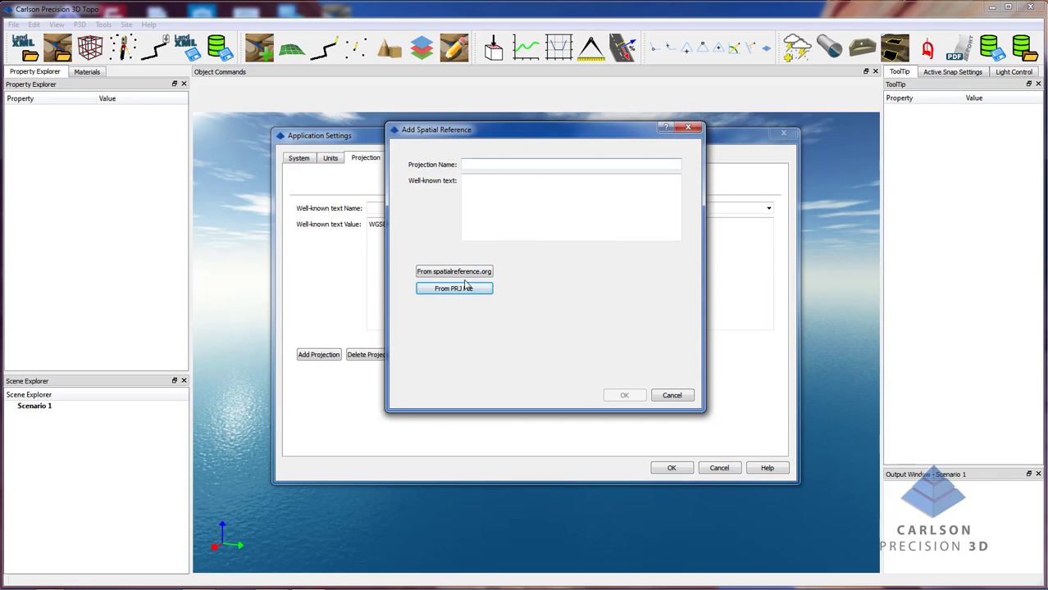
Open the spatialreference.org lookup from the well-known text box, then move and enlarge its window
left_click(474, 190)
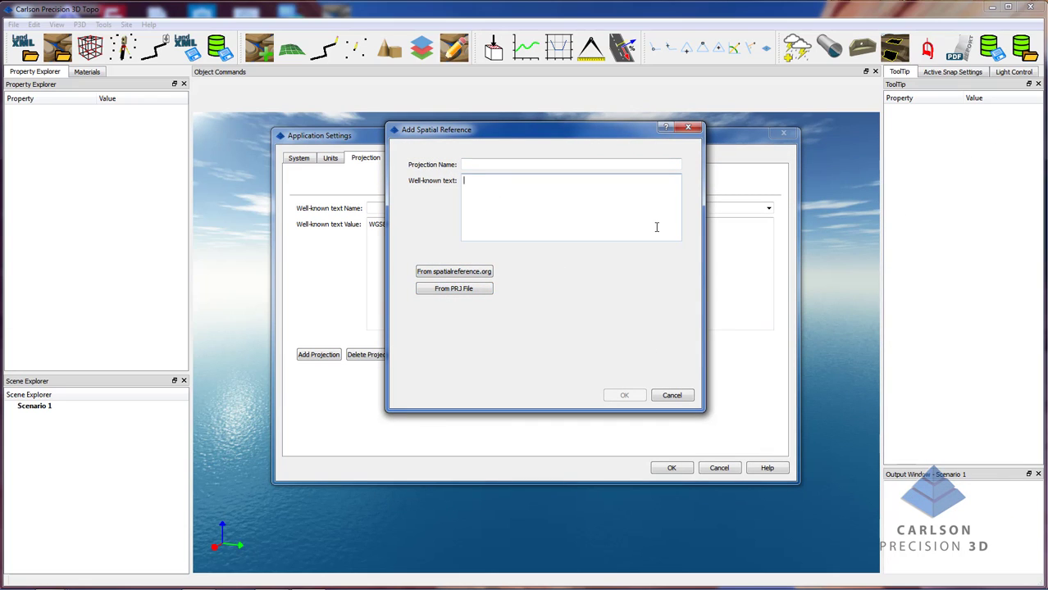
left_click(458, 277)
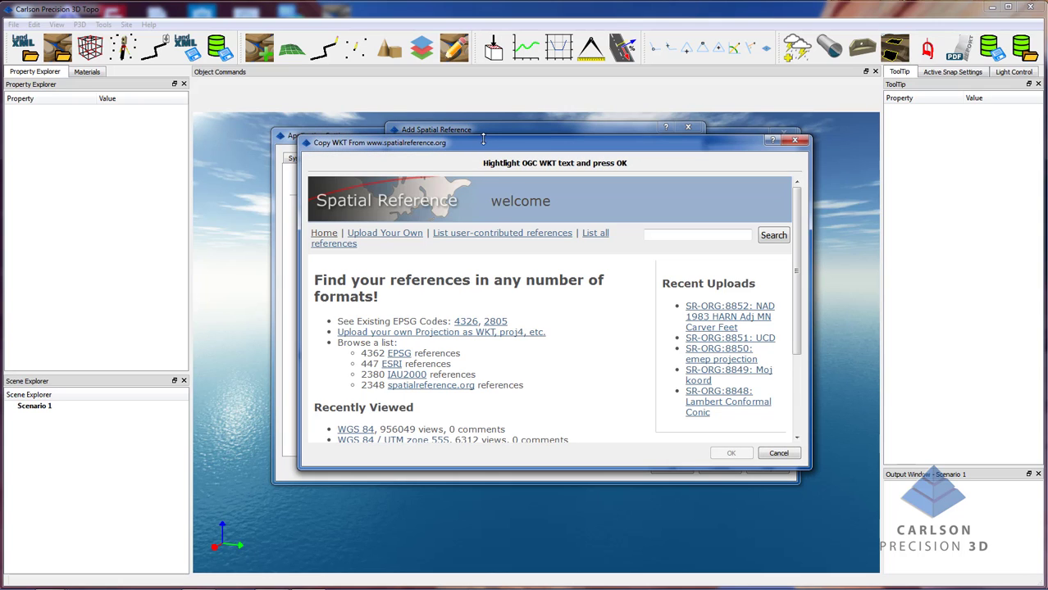
left_click_drag(483, 139, 450, 111)
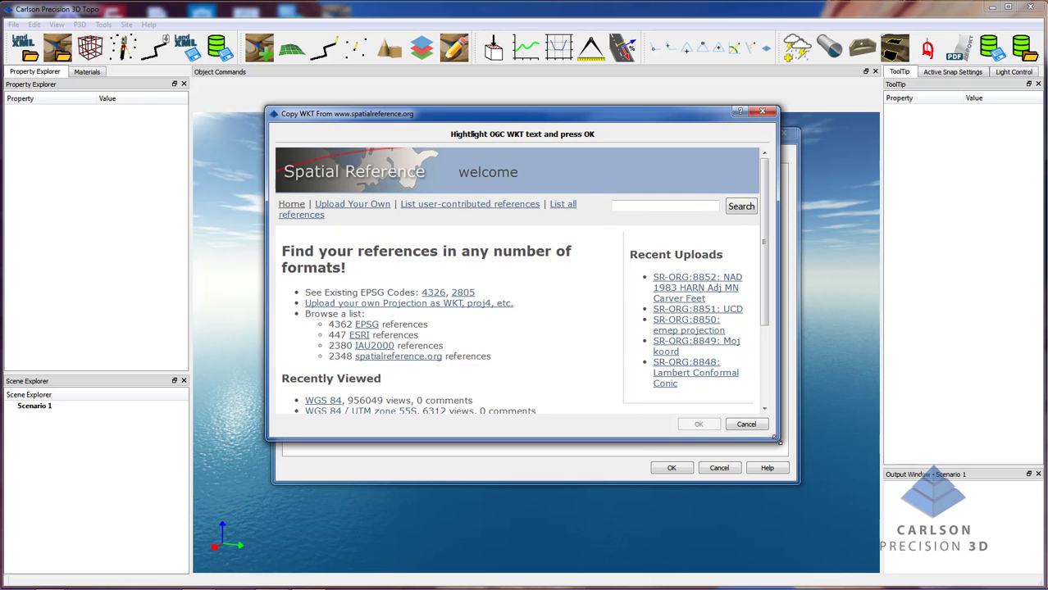
left_click_drag(777, 441, 842, 531)
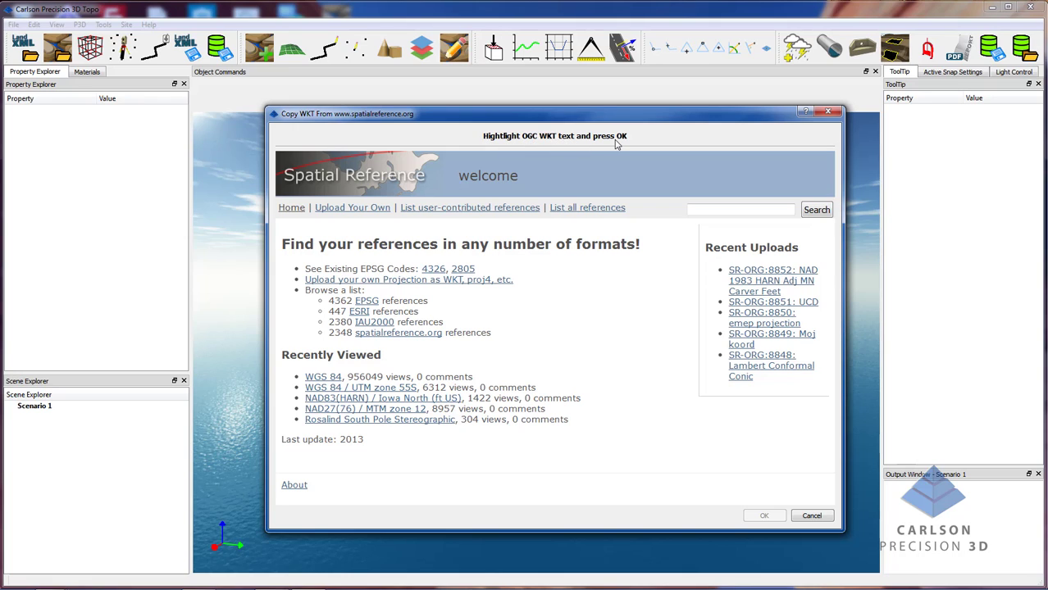
Search the site for Kentucky (typed 'klentucky') and review the results
left_click(712, 210)
type("kle")
type("ntu")
type("cky")
key("Return")
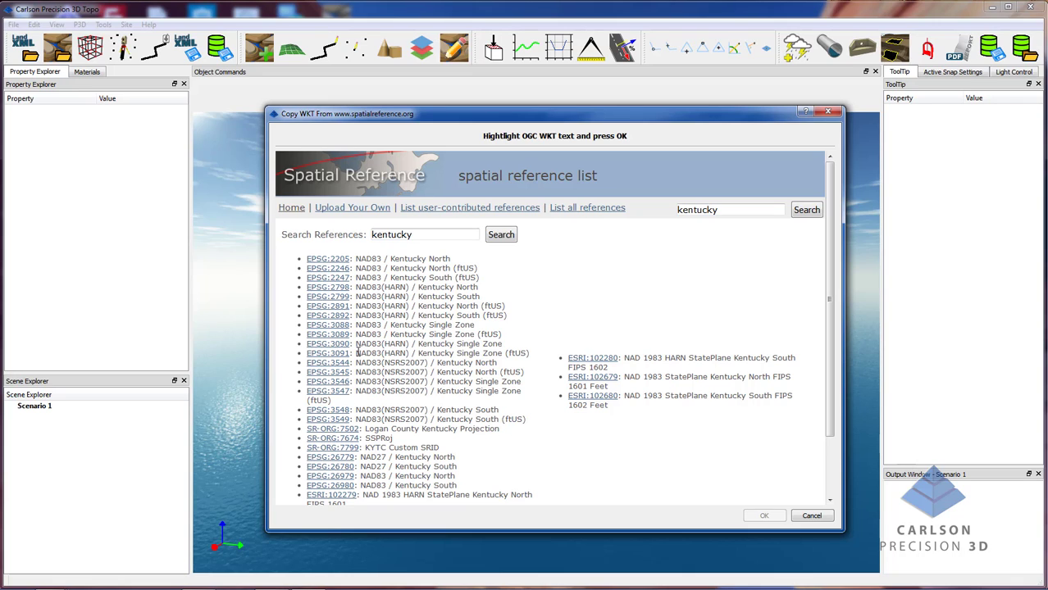
scroll(357, 352, "down", 2)
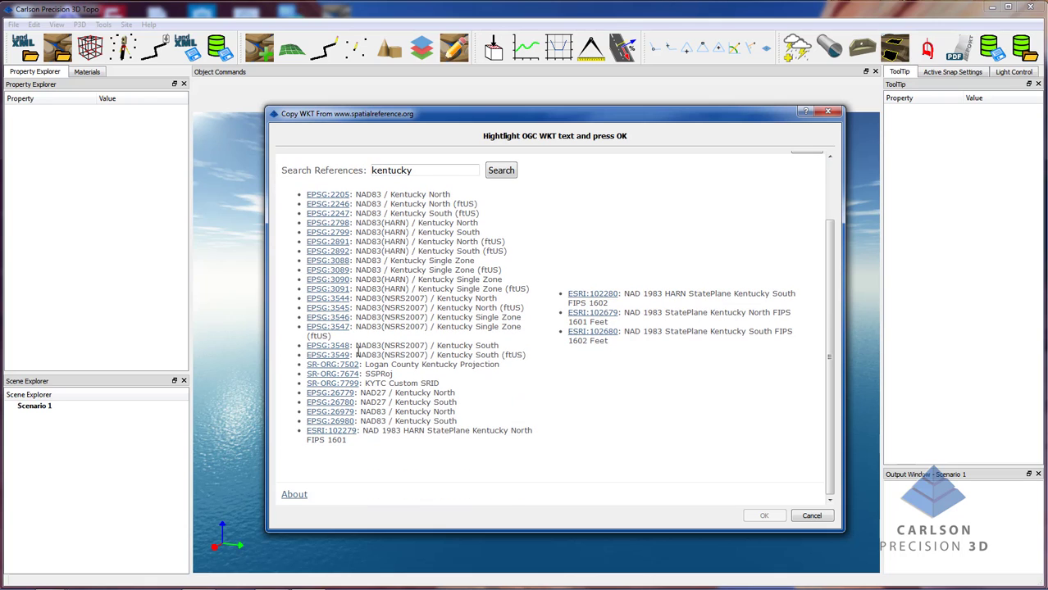
scroll(357, 351, "up", 2)
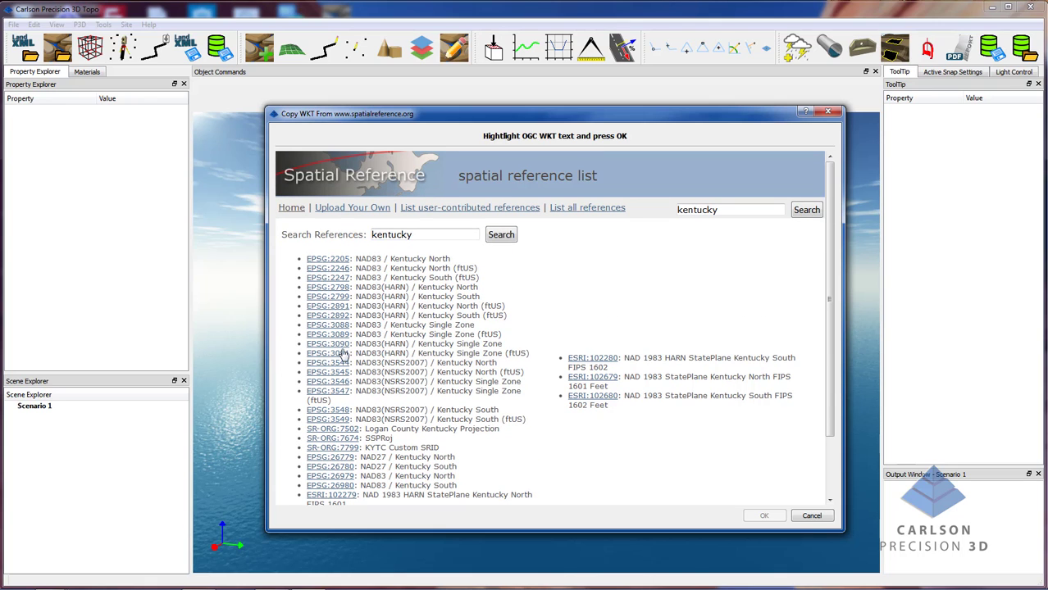
Open EPSG:3091 Kentucky Single Zone (ftUS) and select its entire OGC WKT text
left_click(336, 354)
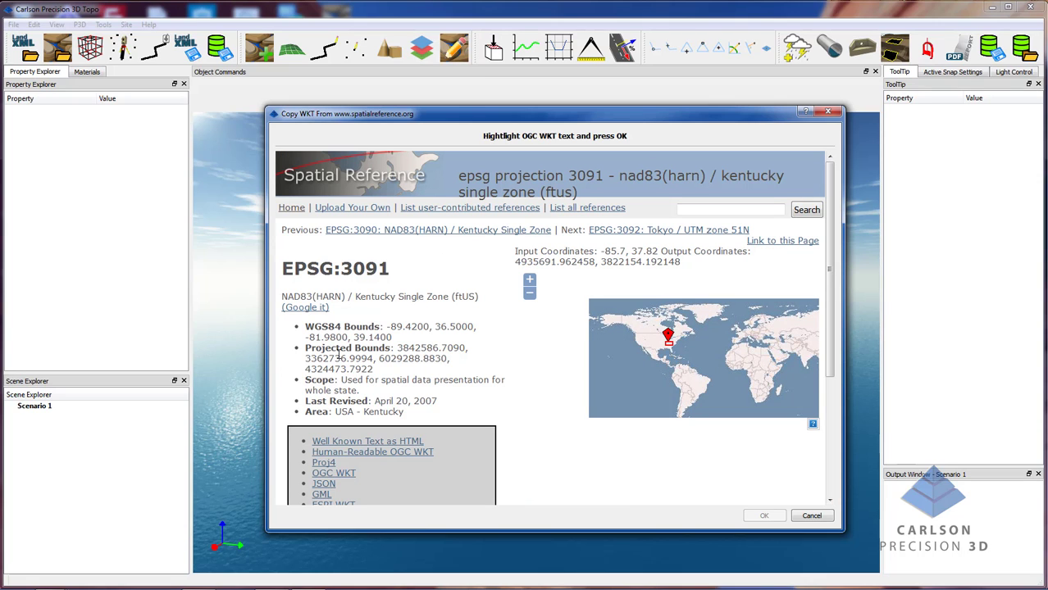
scroll(423, 342, "down", 3)
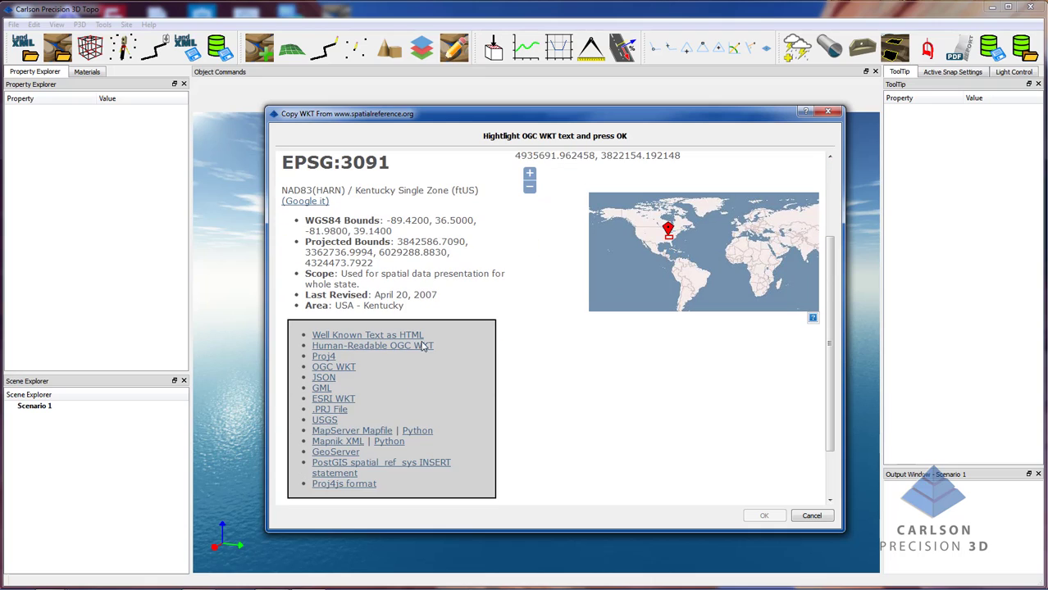
left_click(332, 367)
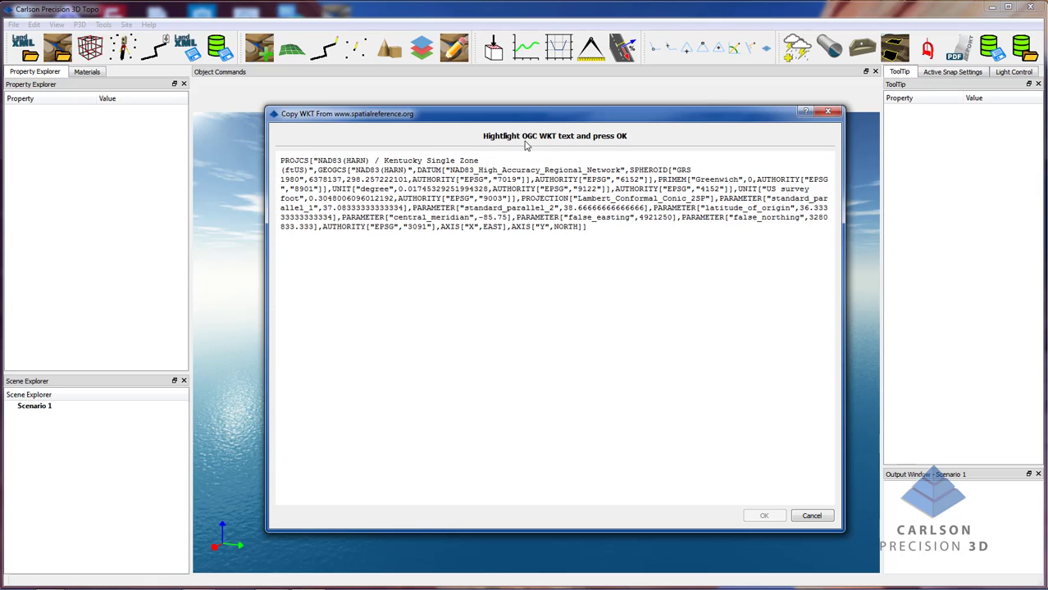
left_click_drag(281, 160, 611, 228)
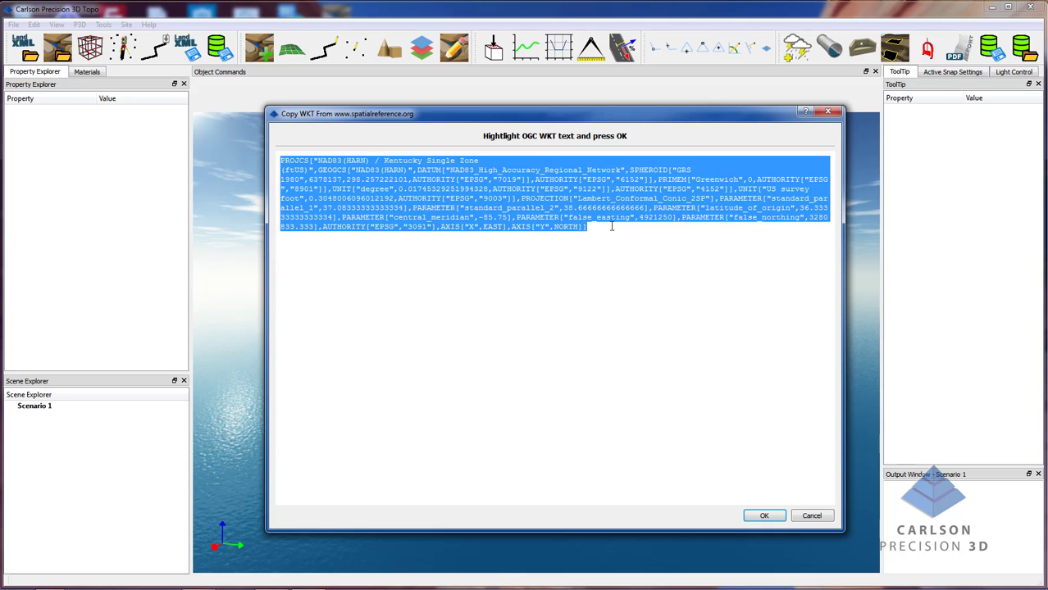
Accept the EPSG:3091 WKT with its default name and US Survey Feet vertical units
left_click(765, 516)
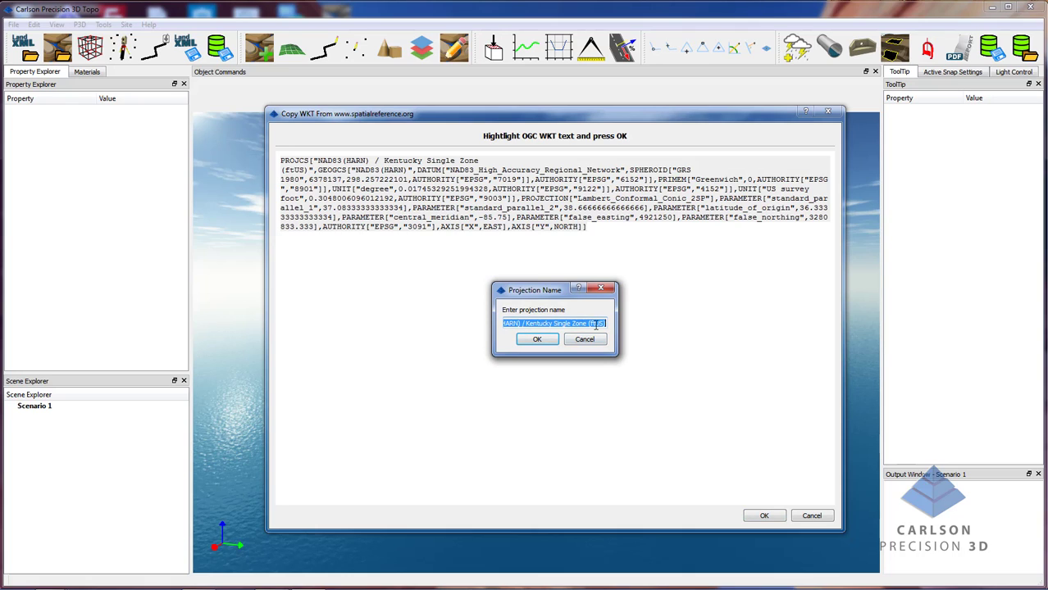
left_click(600, 323)
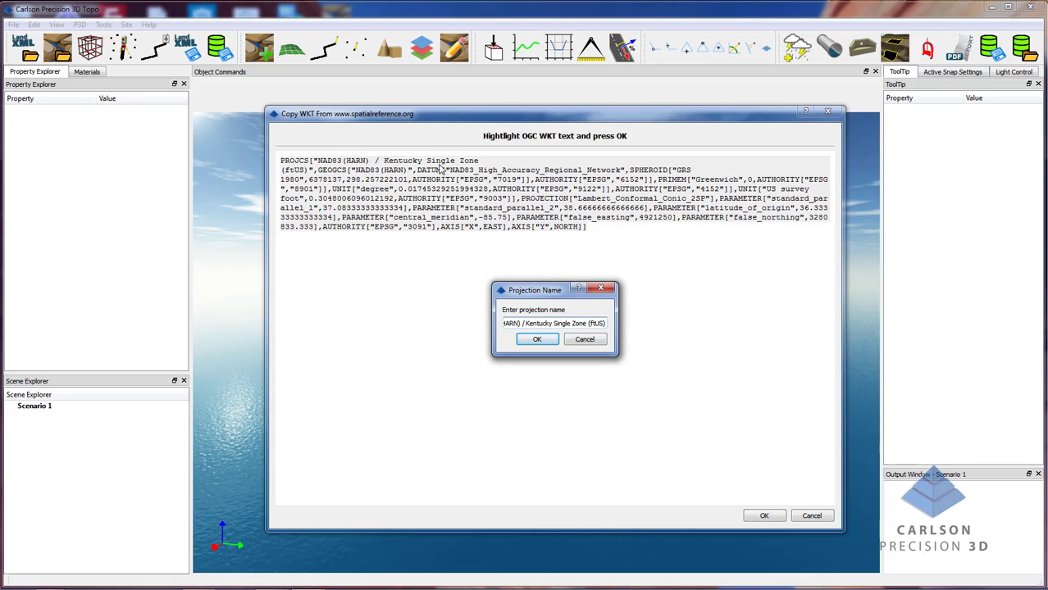
left_click(538, 340)
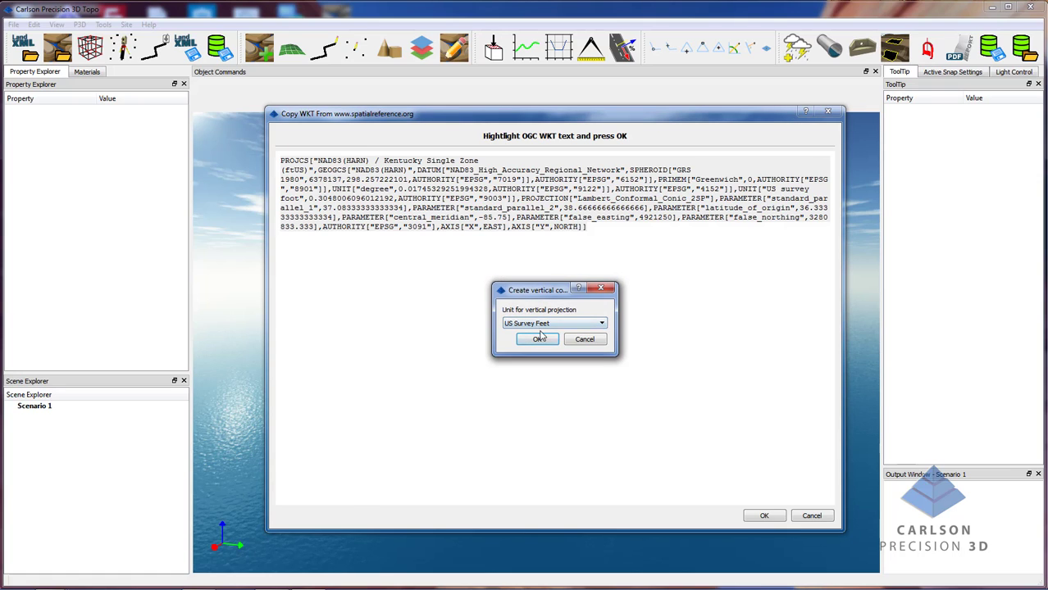
left_click(570, 327)
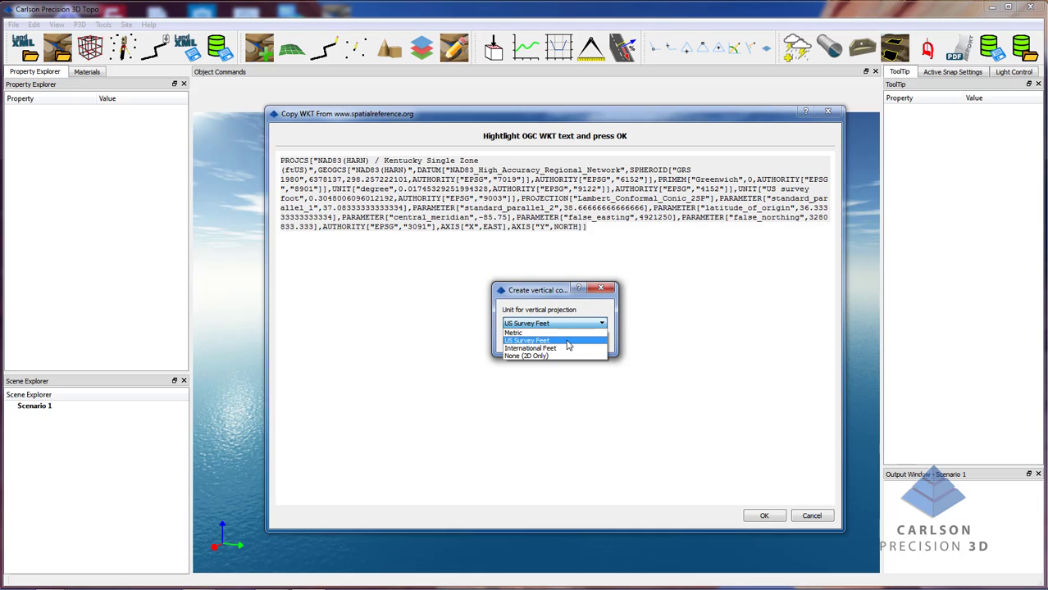
left_click(566, 342)
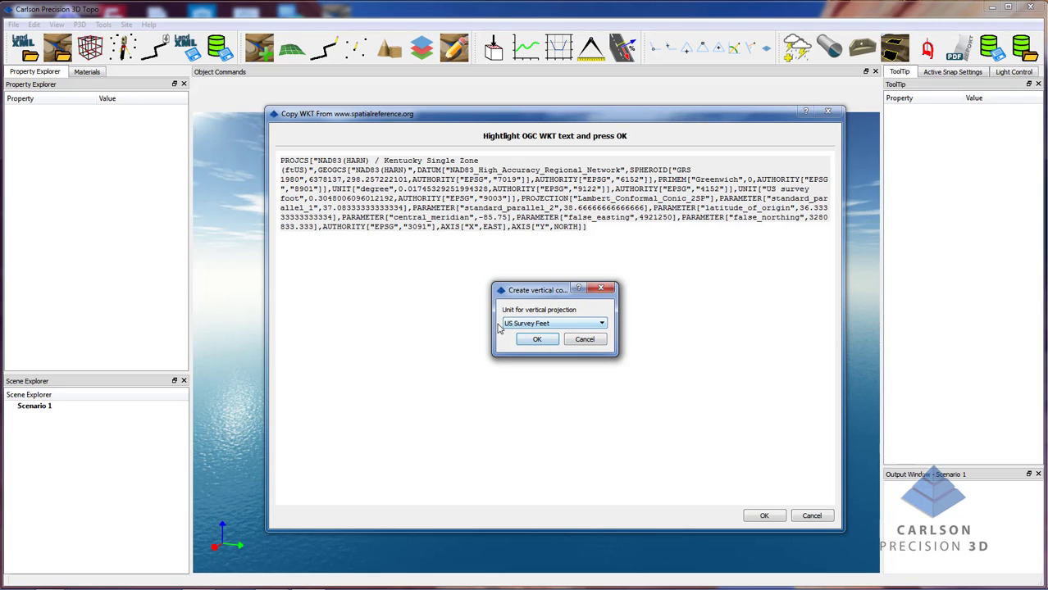
left_click(537, 341)
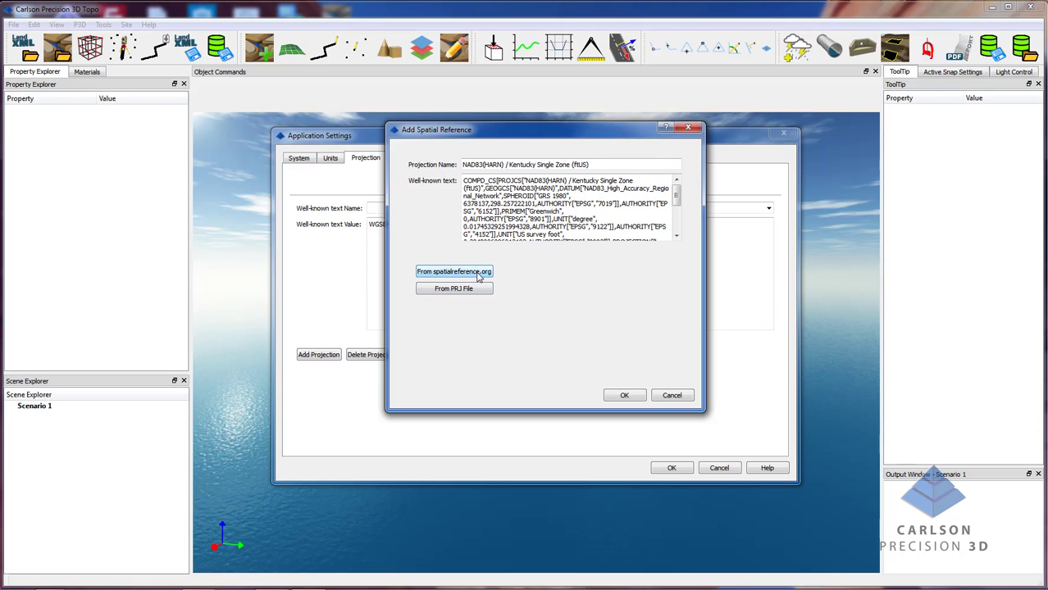
Search spatialreference.org for 'ke' and select the OGC WKT text of EPSG:2246 Kentucky North (ftUS)
left_click(478, 275)
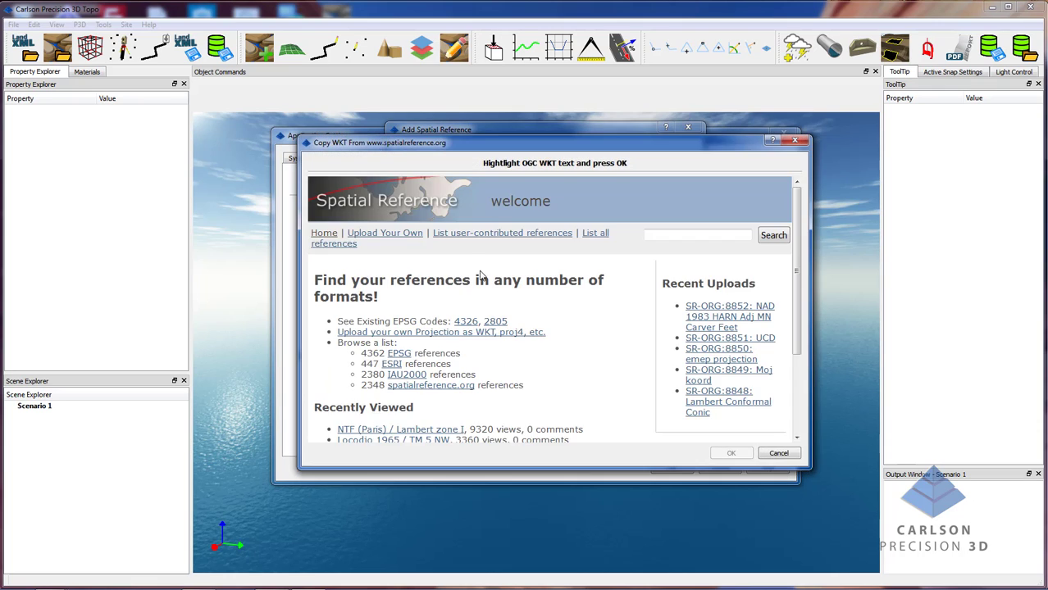
left_click(670, 237)
type("kentucky")
key("Return")
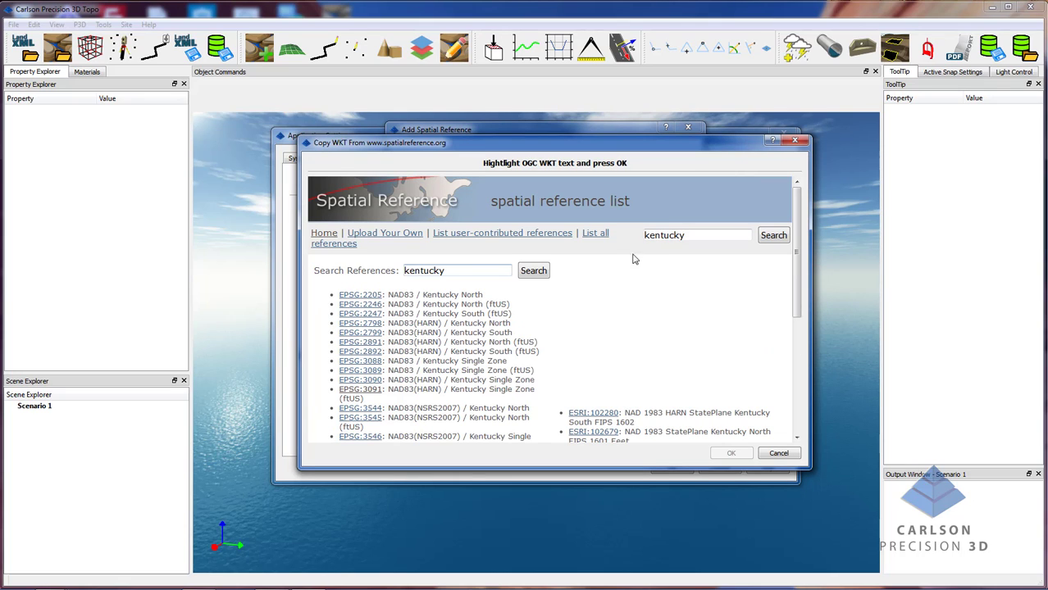
left_click(361, 304)
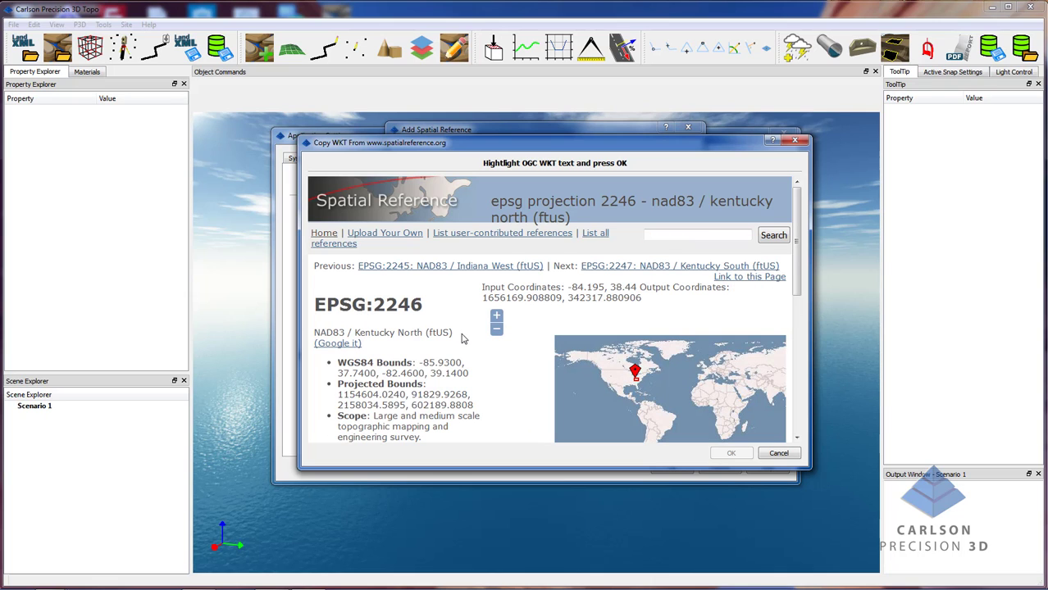
scroll(377, 288, "down", 3)
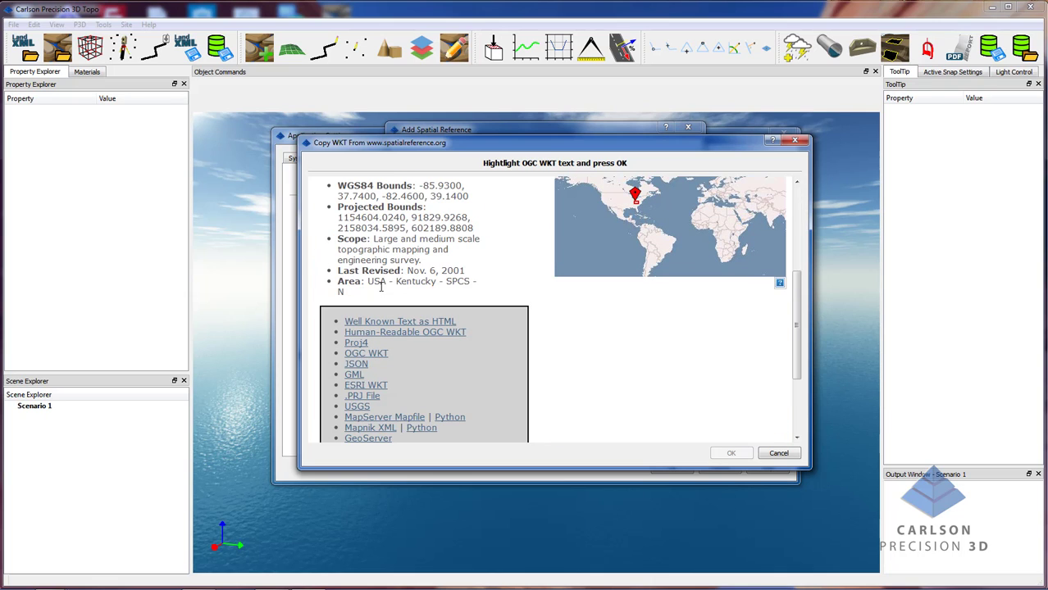
left_click(370, 354)
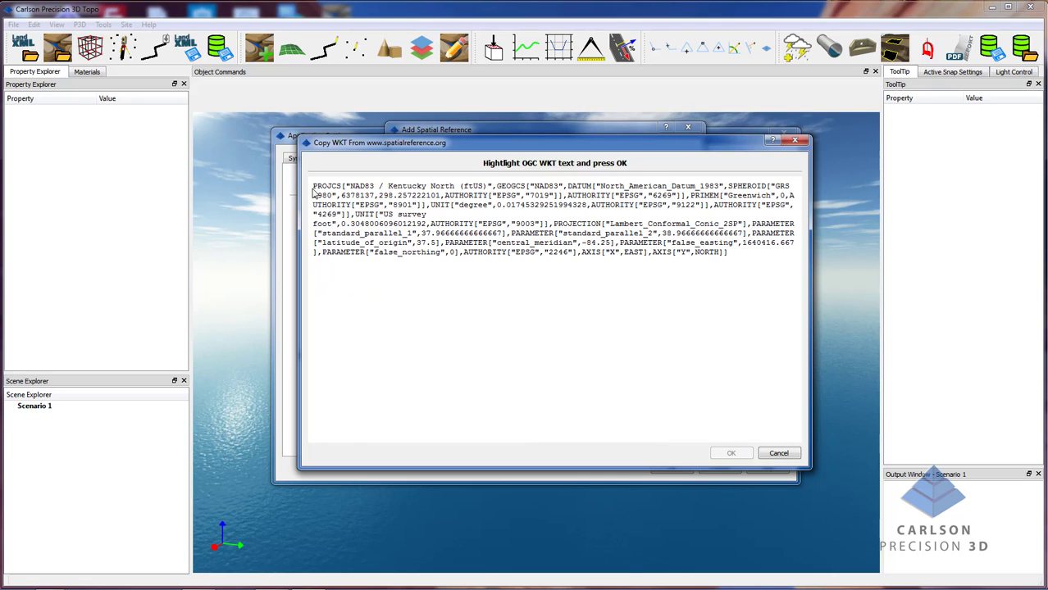
left_click_drag(313, 186, 750, 269)
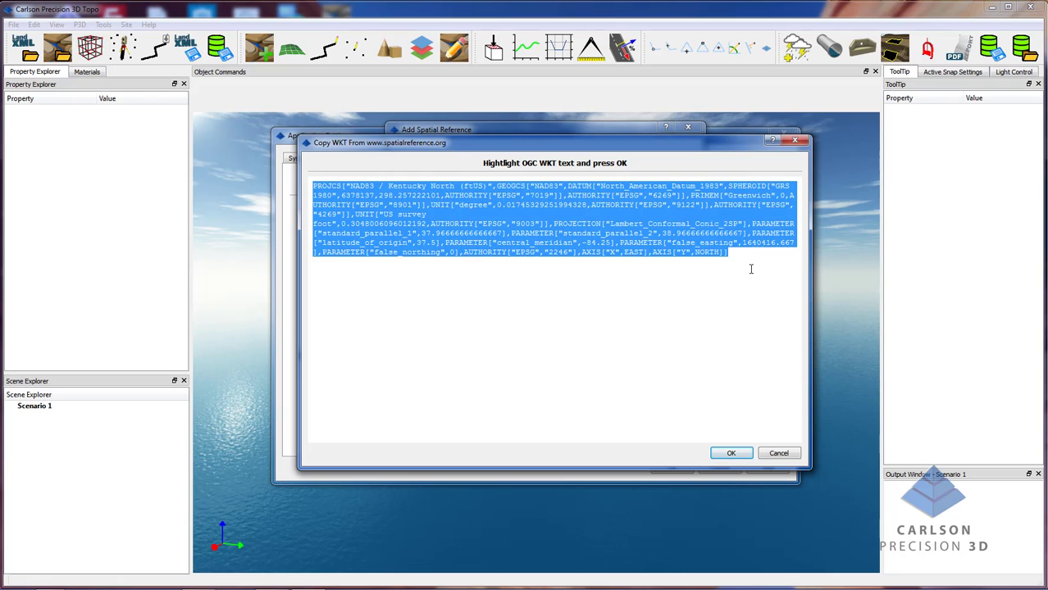
Accept the Kentucky North WKT with its default name and US Survey Feet vertical units
left_click(734, 453)
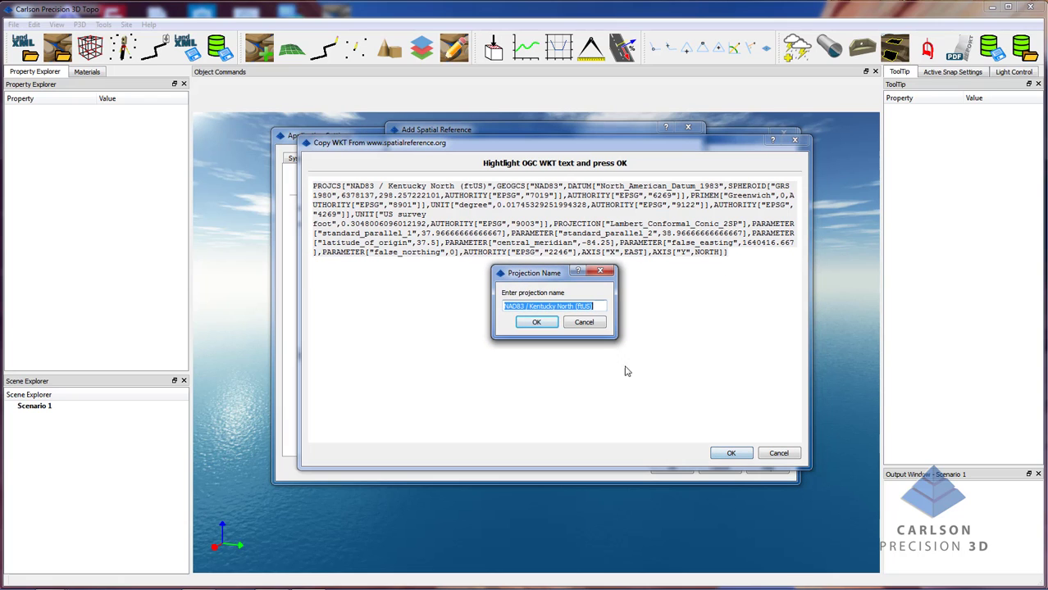
left_click(536, 322)
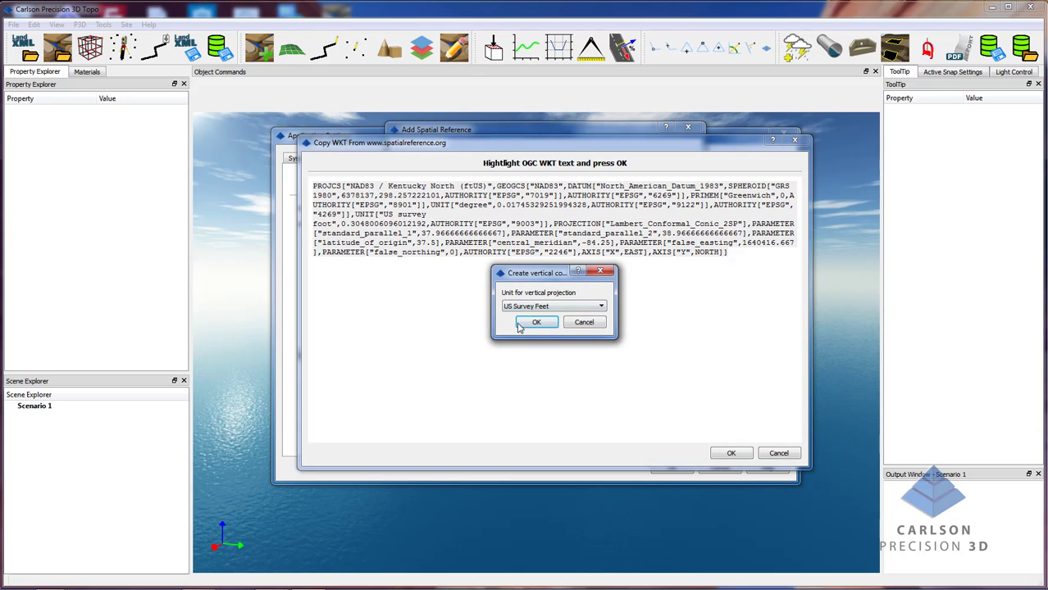
left_click(523, 325)
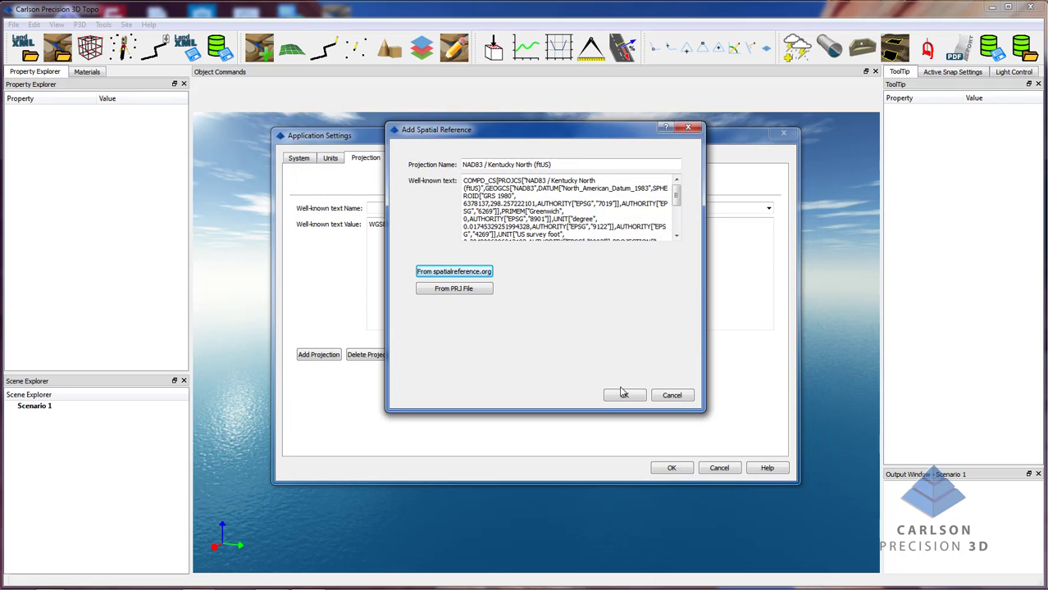
Add NAD83 / Kentucky North (ftUS), leave the zone list unchanged, and confirm Application Settings
left_click(621, 395)
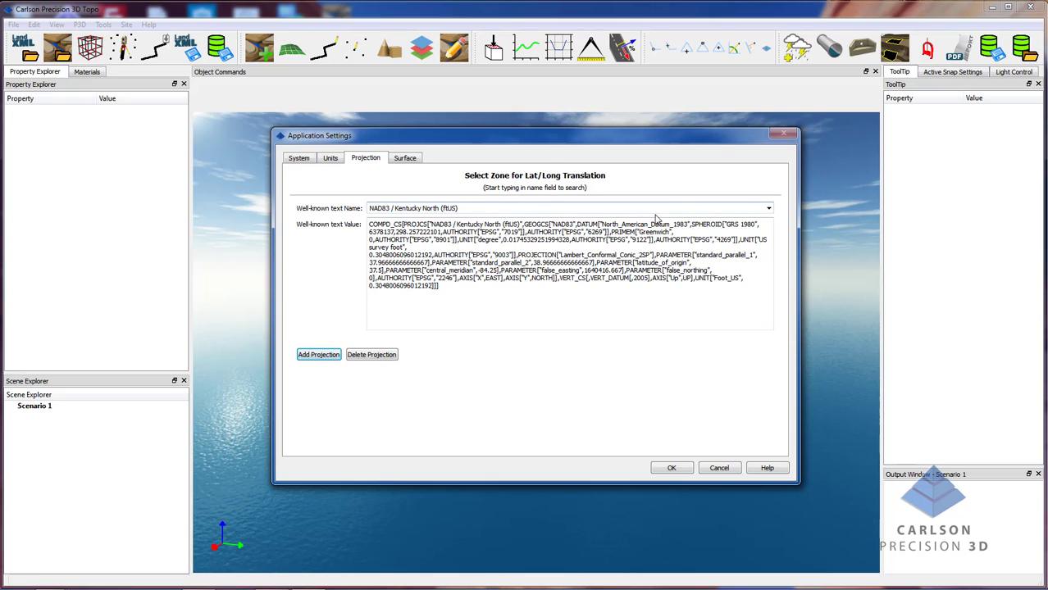
left_click(769, 210)
left_click_drag(768, 229, 774, 293)
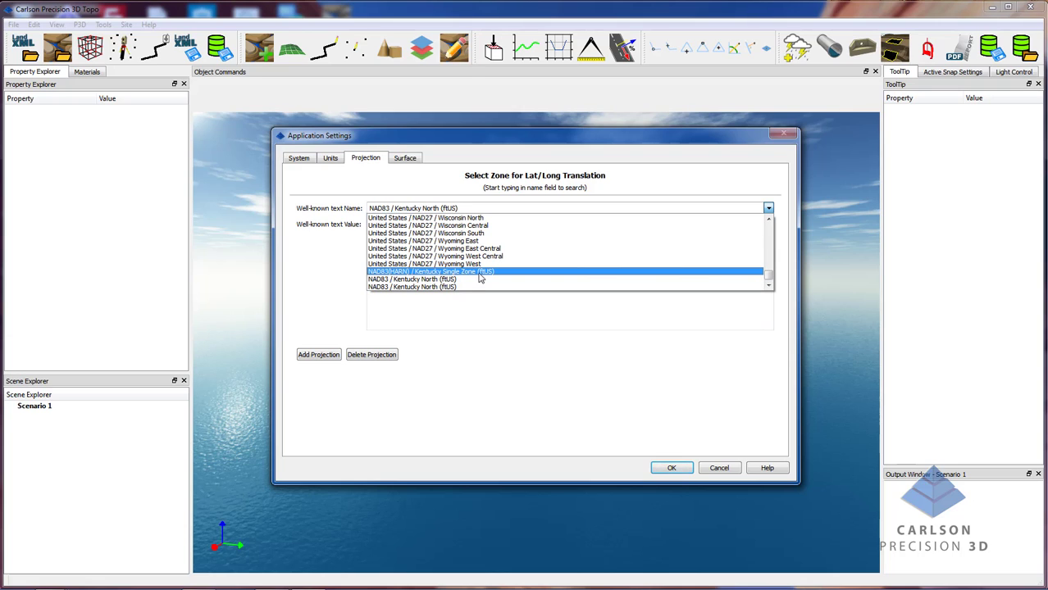
left_click_drag(769, 280, 758, 192)
left_click(730, 157)
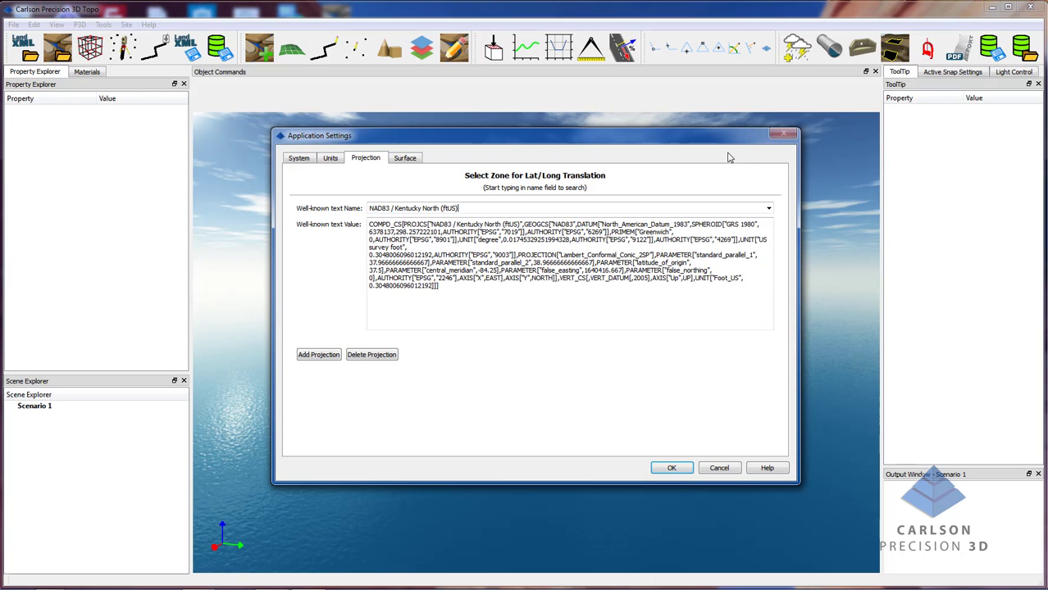
left_click(686, 469)
Apply the new projection, then review Scenario 1's NAD83 / Kentucky North (ftUS) reference and 1.000 vertical exaggeration
left_click(668, 467)
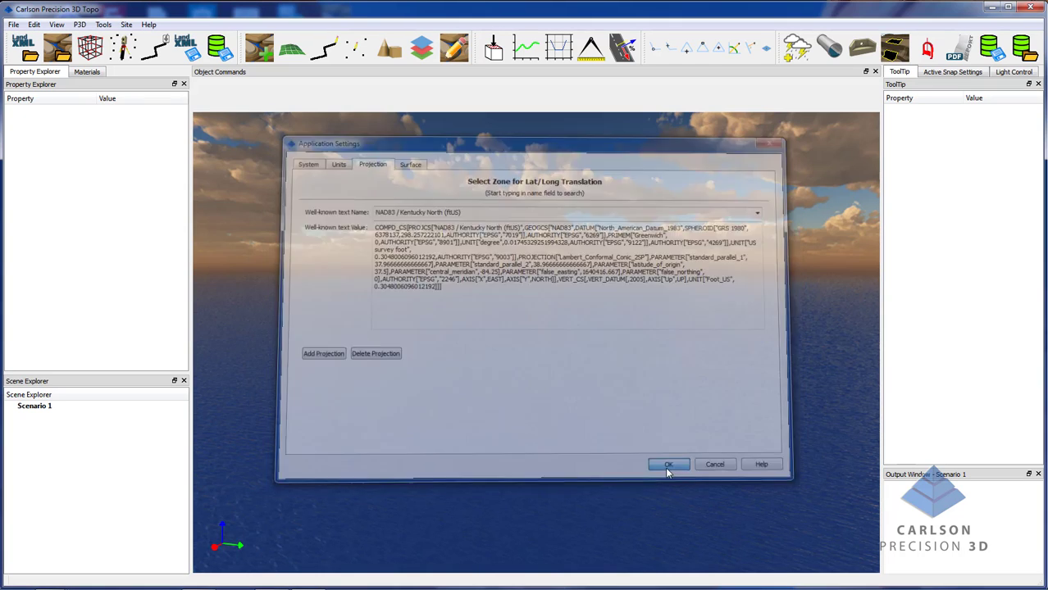
left_click_drag(488, 374, 559, 403)
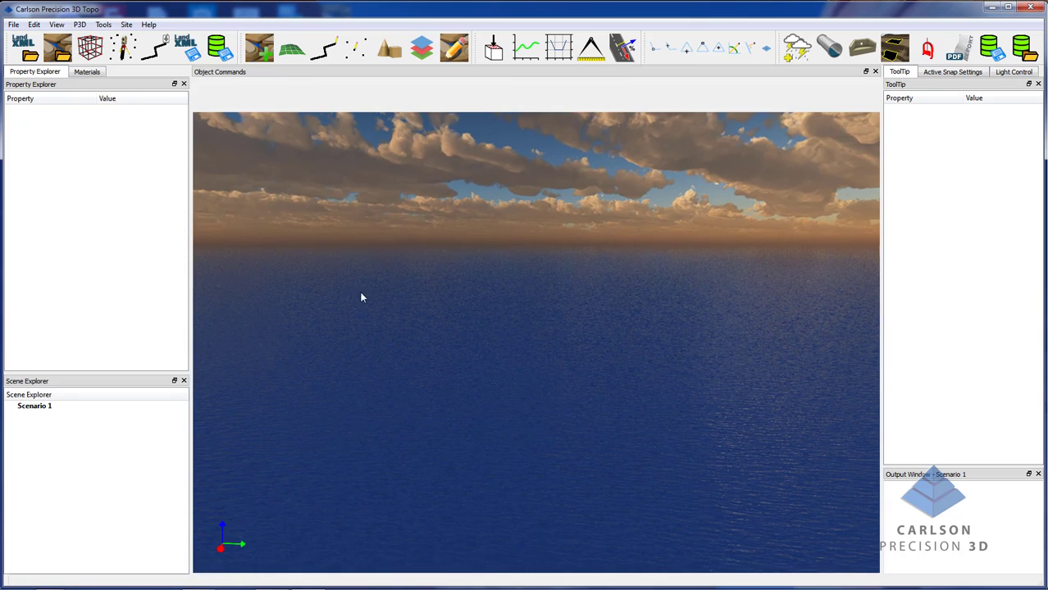
left_click(59, 407)
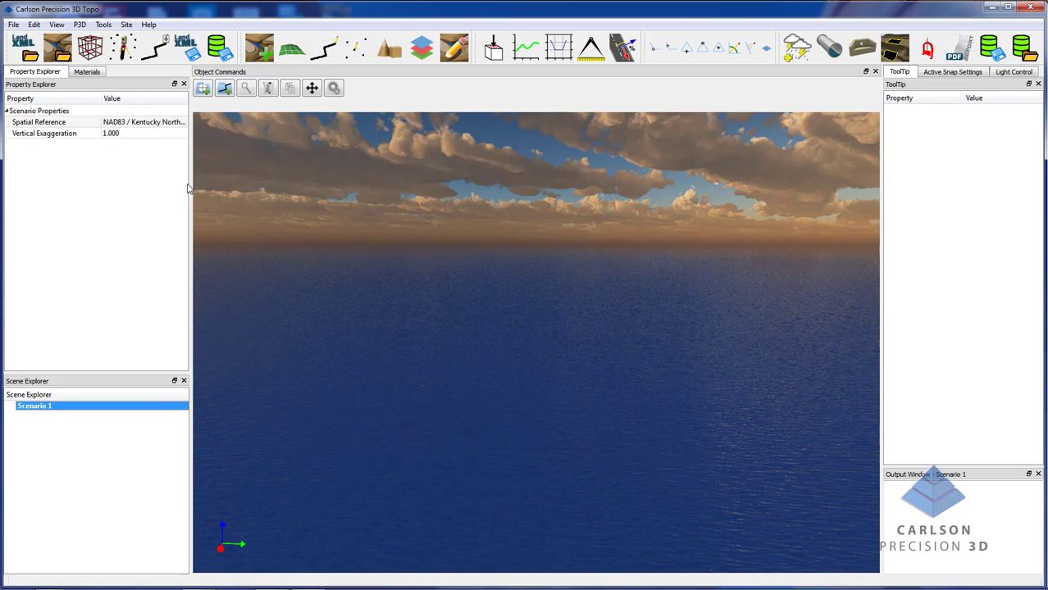
mouse_move(201, 173)
left_mouse_down()
mouse_move(223, 176)
mouse_move(212, 180)
left_mouse_up()
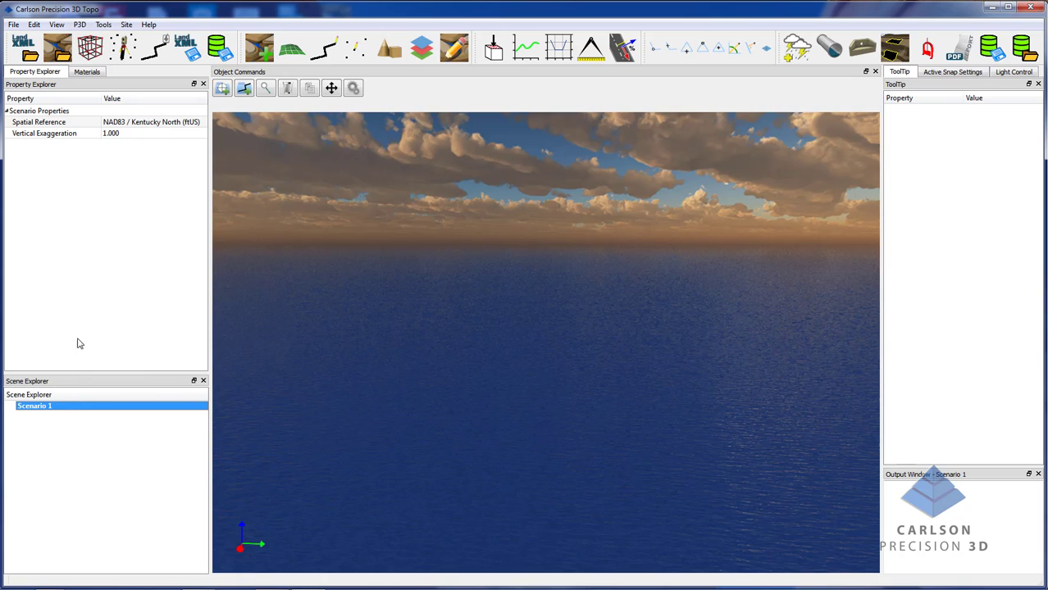
left_click(135, 138)
left_click(49, 409)
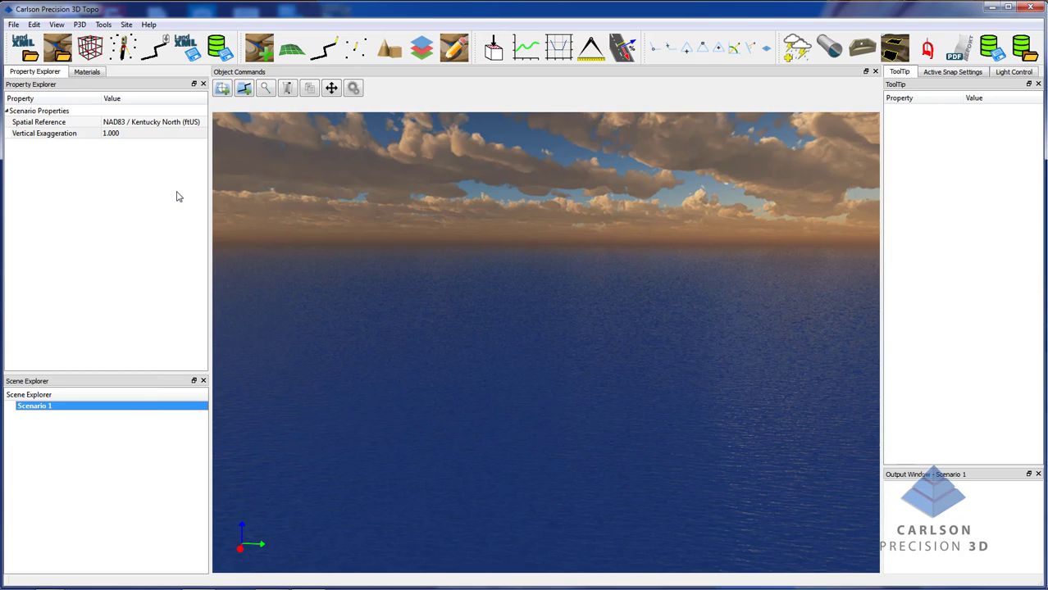
left_click(456, 293)
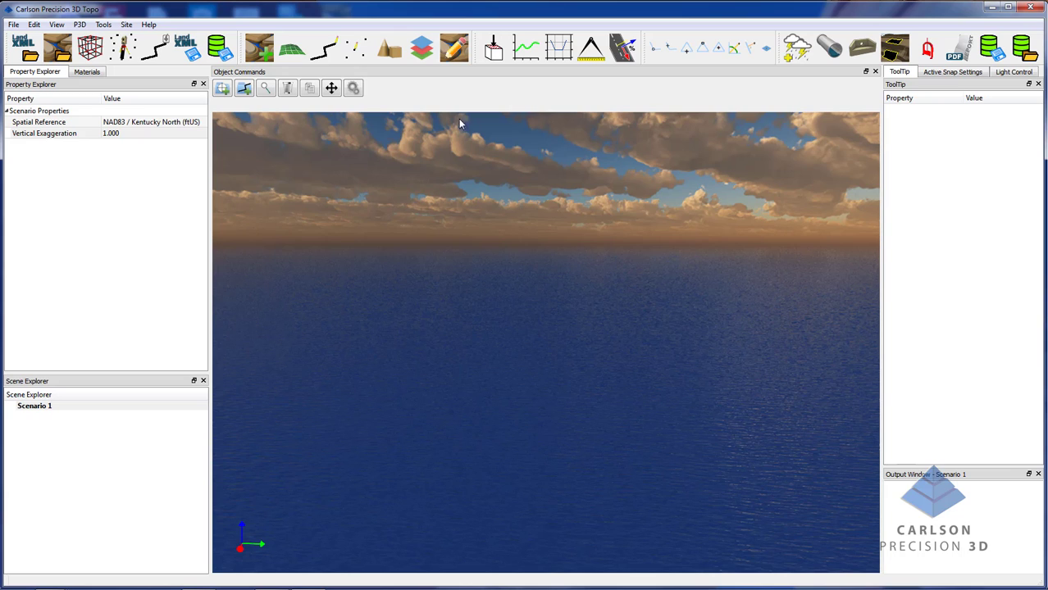
Load the US68Merge5Froadnet.tin surface from the FBI Demo folder into Scenario 1
left_click(66, 46)
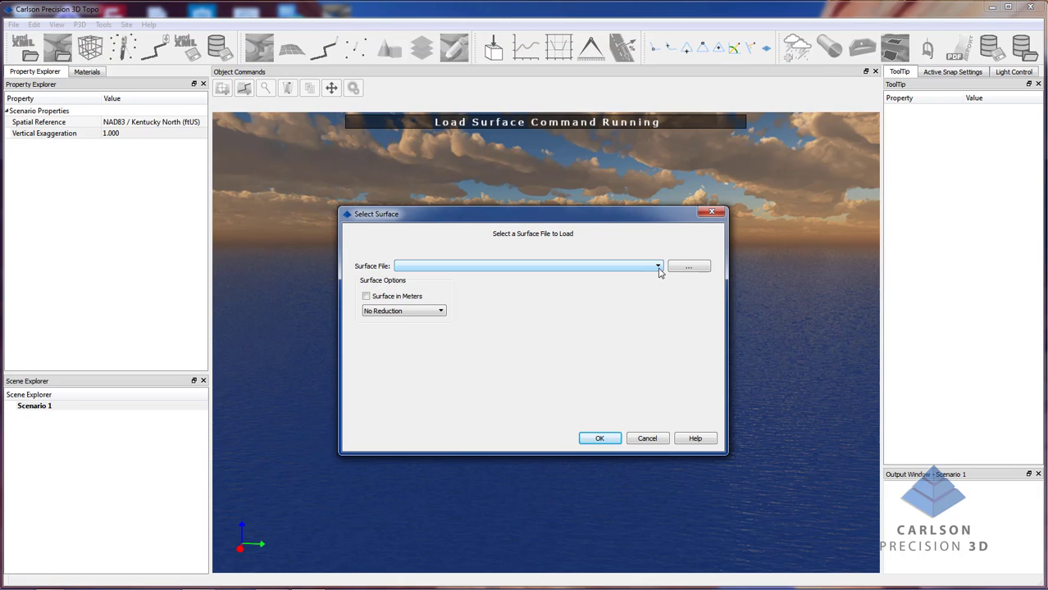
left_click(689, 267)
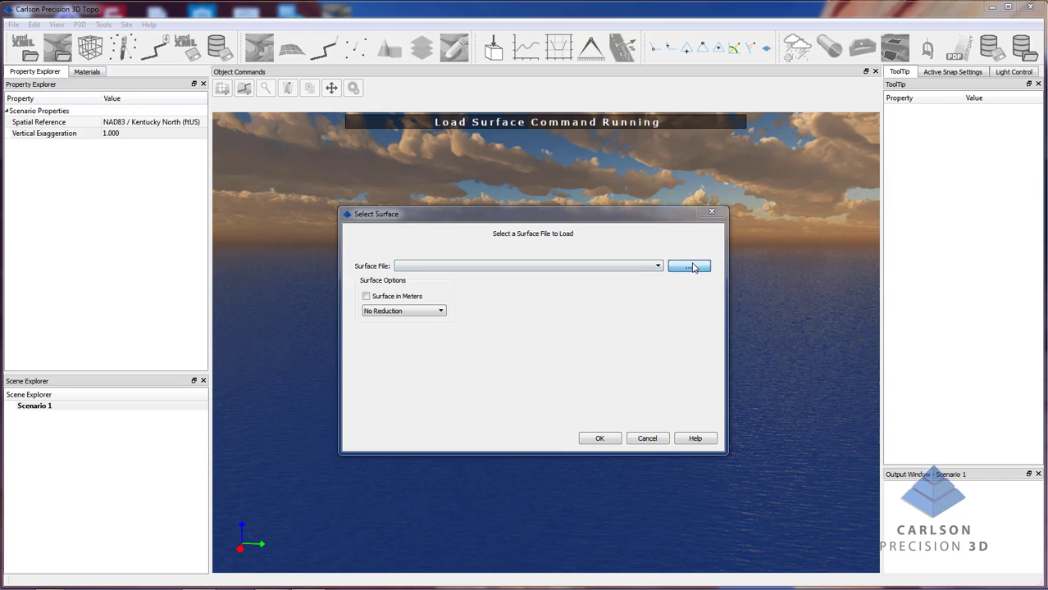
double_click(574, 330)
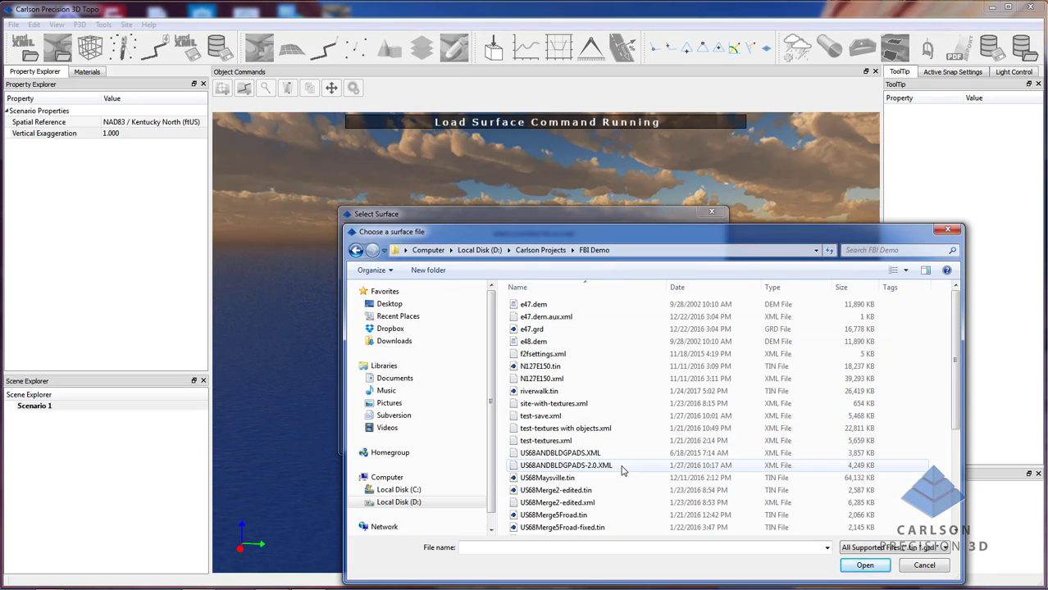
left_click(619, 514)
scroll(619, 516, "down", 2)
double_click(613, 465)
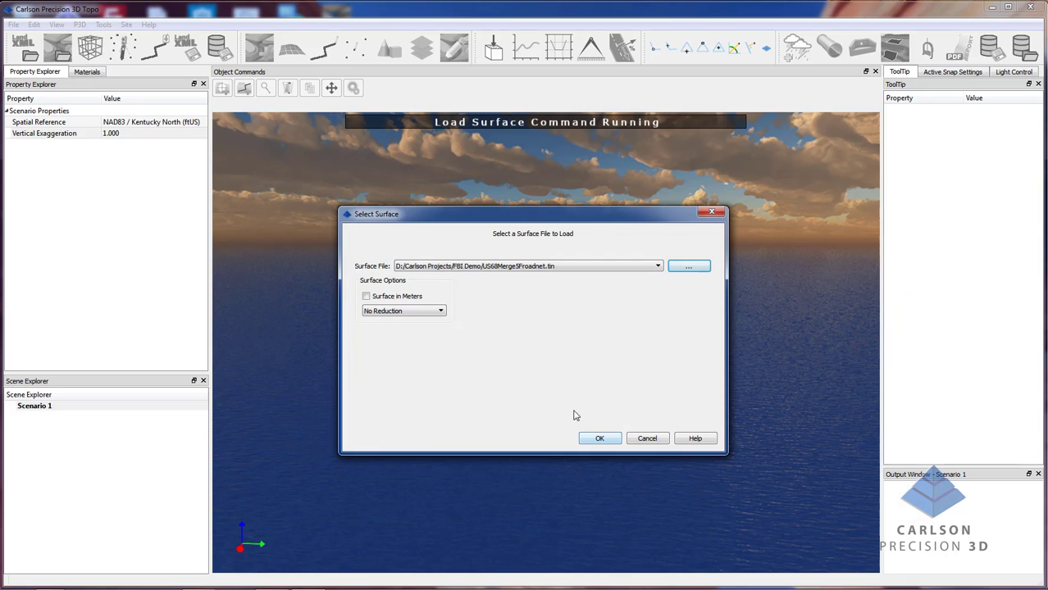
left_click(600, 440)
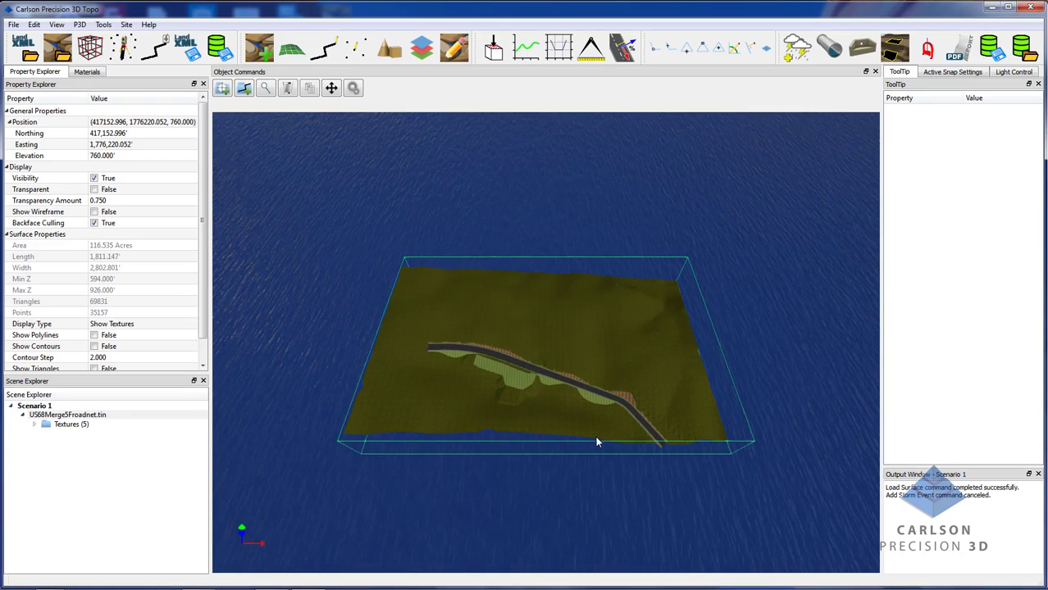
Draw a three-vertex Polyline 1 draped on the terrain just north of the road
scroll(540, 369, "up", 2)
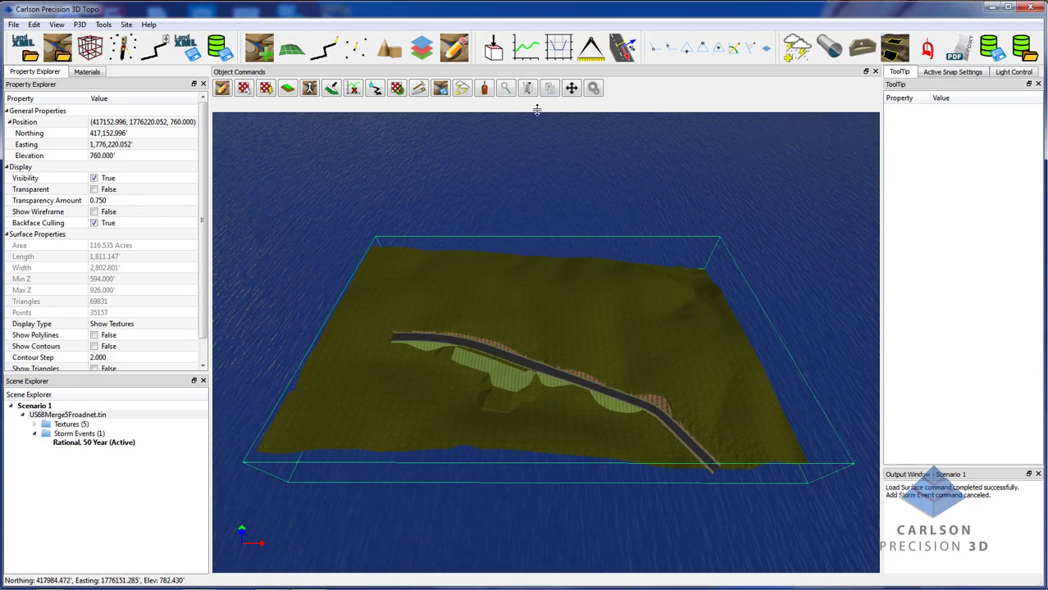
left_click_drag(536, 109, 542, 93)
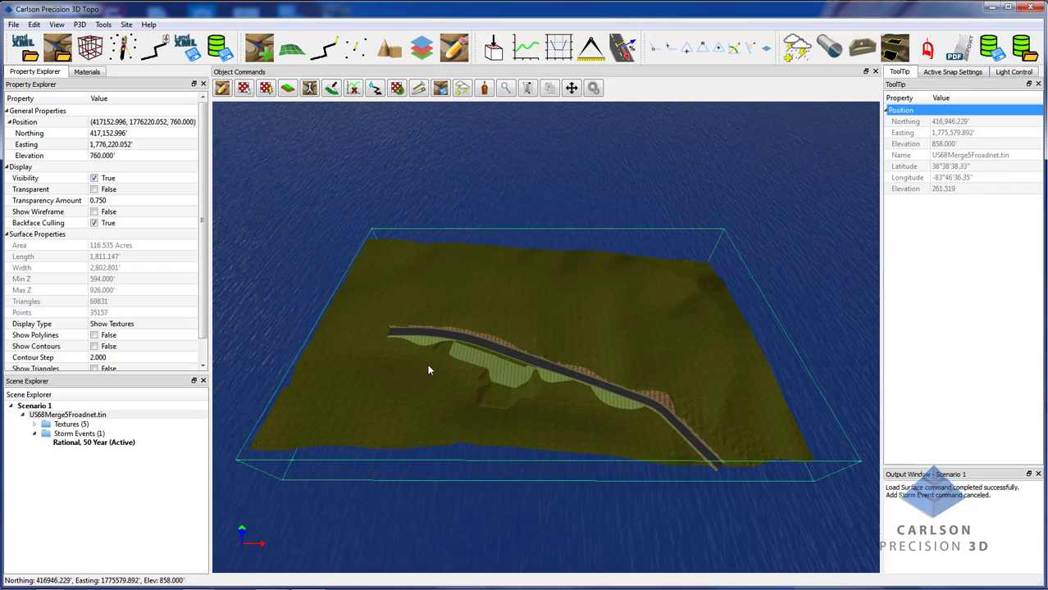
left_click(326, 49)
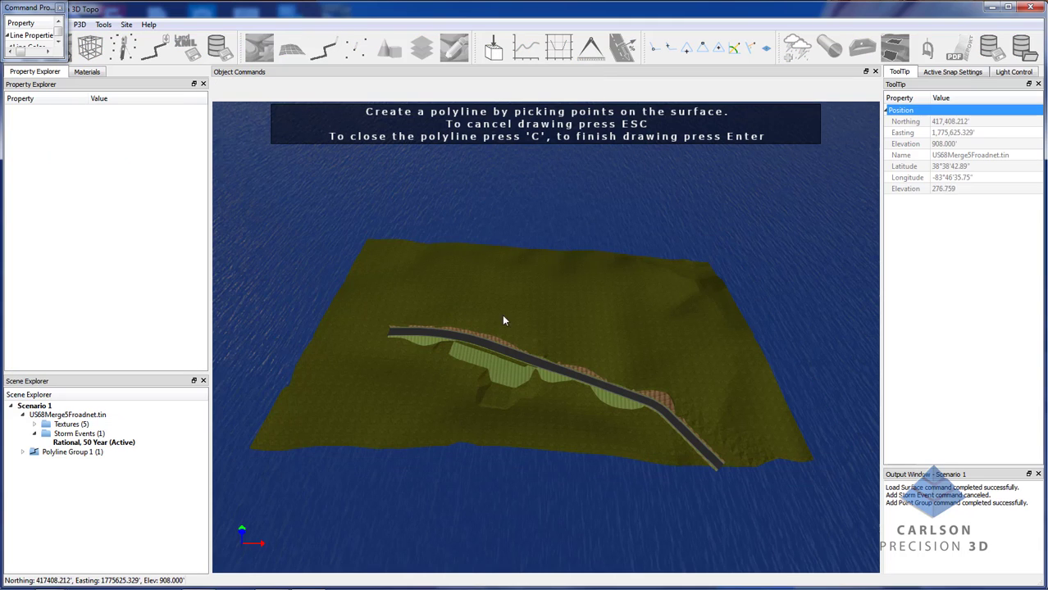
left_click(501, 290)
left_click(510, 324)
left_click(537, 308)
key("Return")
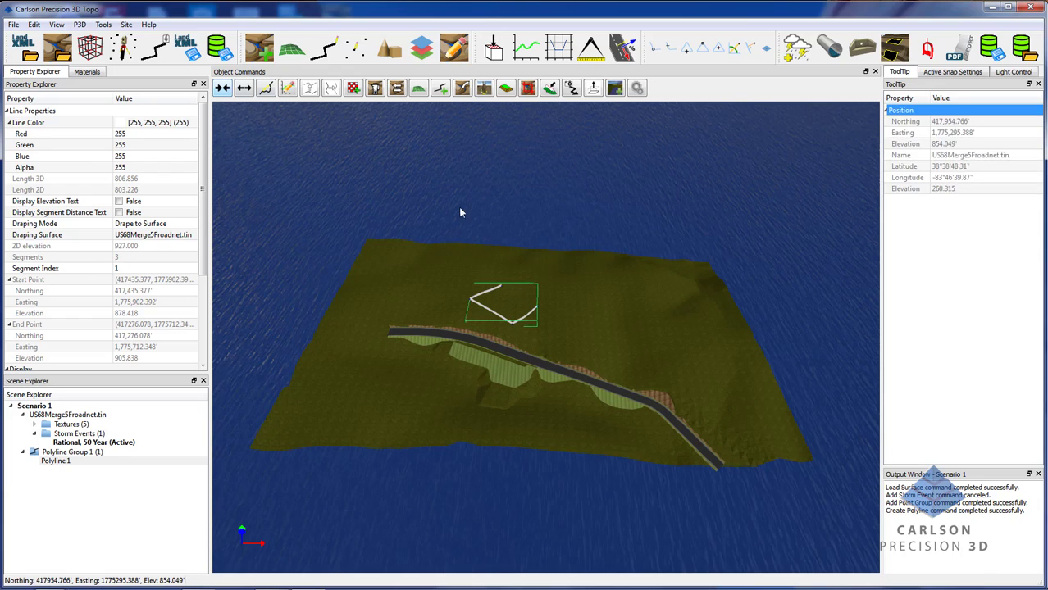
right_click(481, 293)
mouse_move(505, 324)
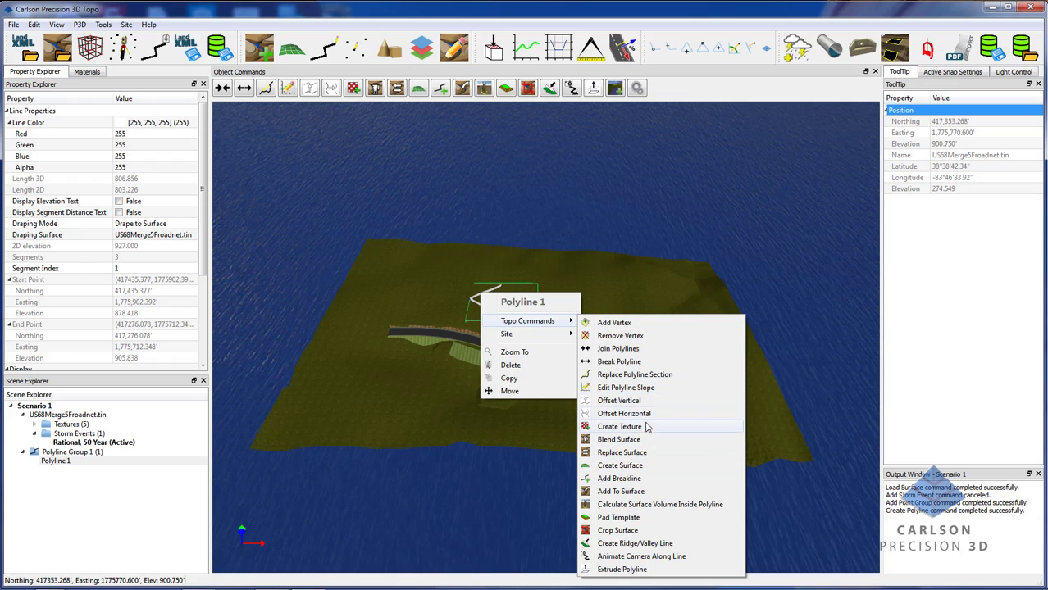
left_click(437, 306)
left_click(437, 302)
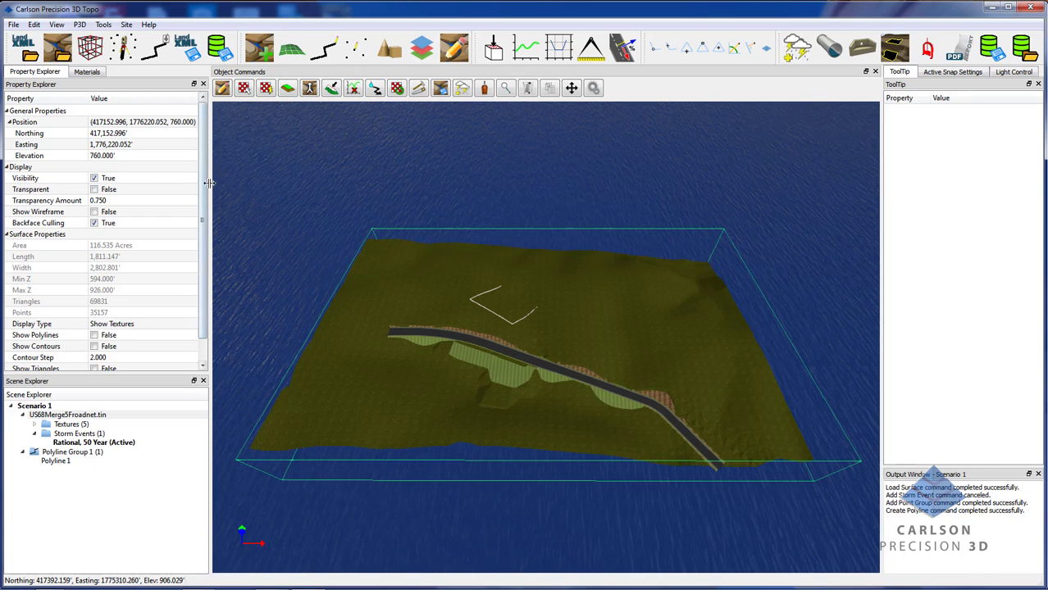
left_click_drag(213, 183, 218, 182)
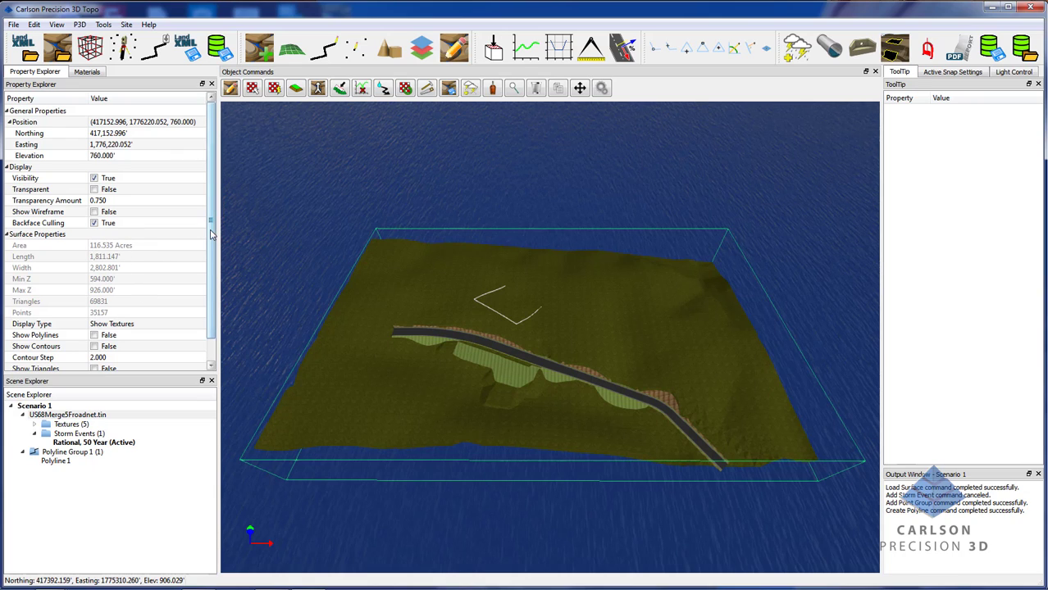
scroll(134, 301, "down", 1)
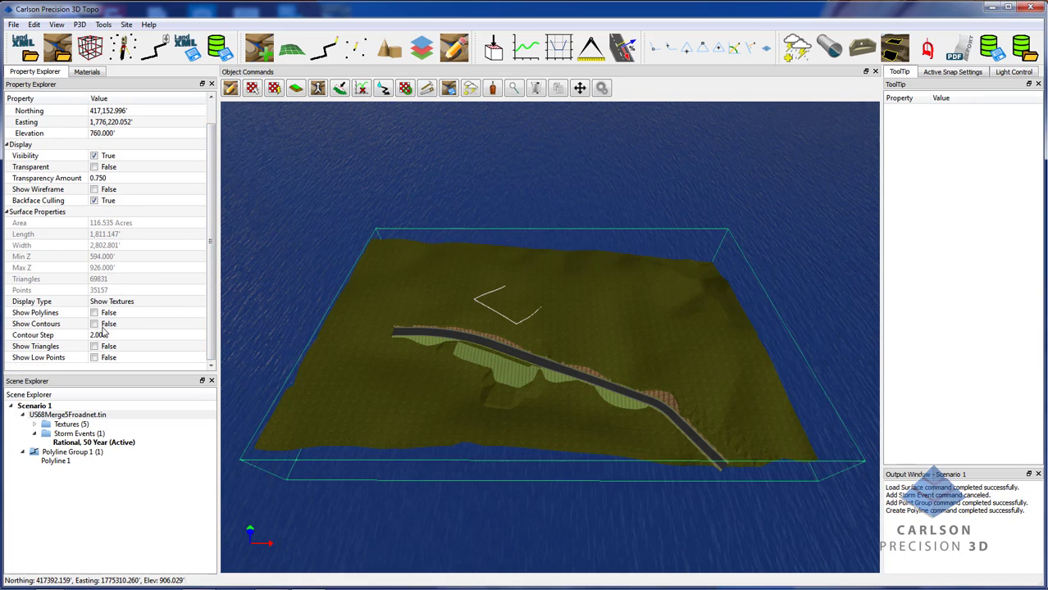
left_click(94, 325)
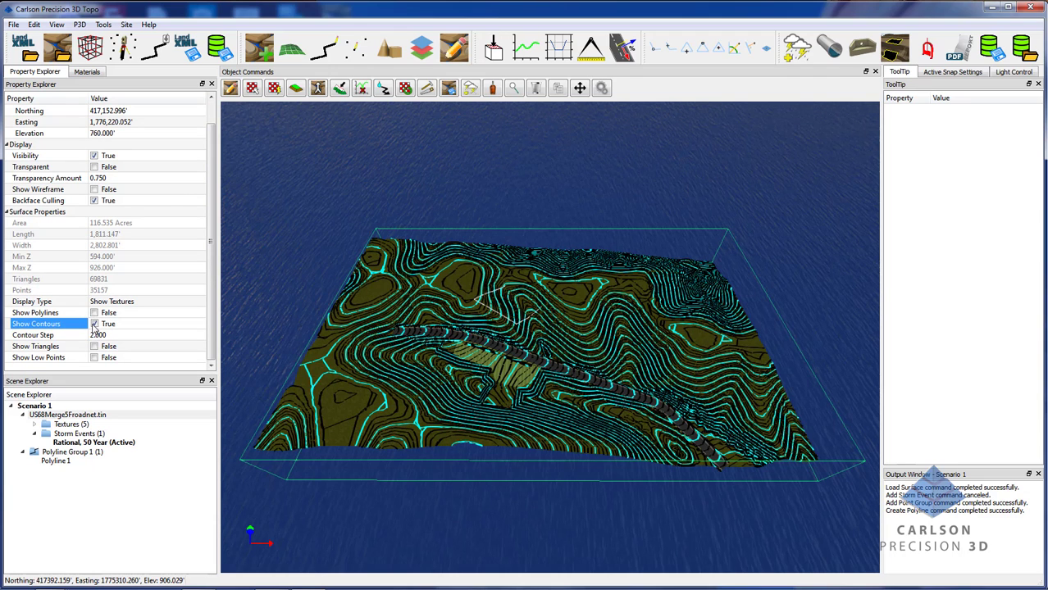
left_click(94, 325)
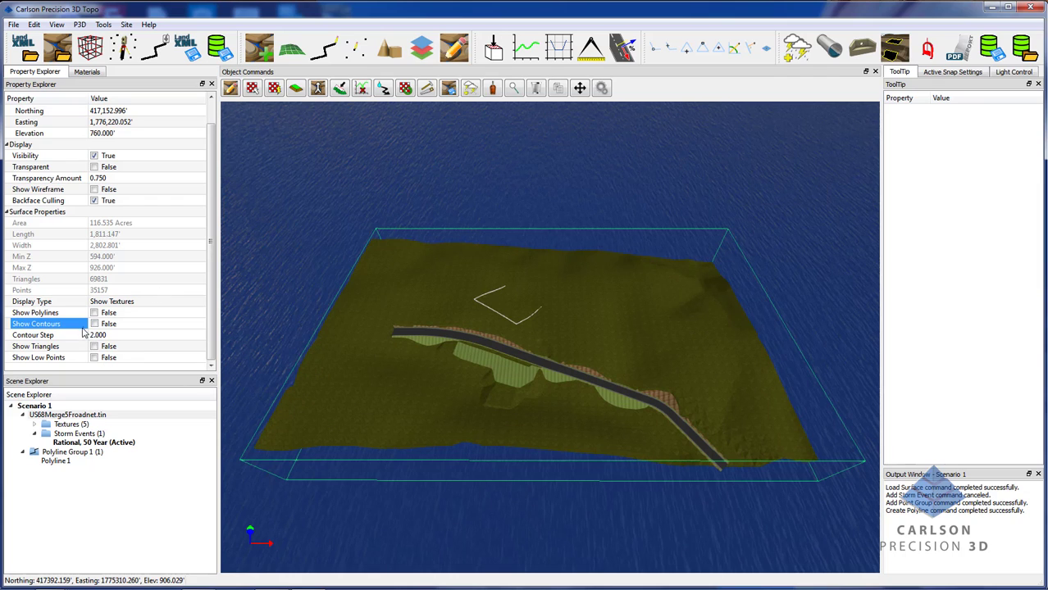
scroll(213, 293, "up", 1)
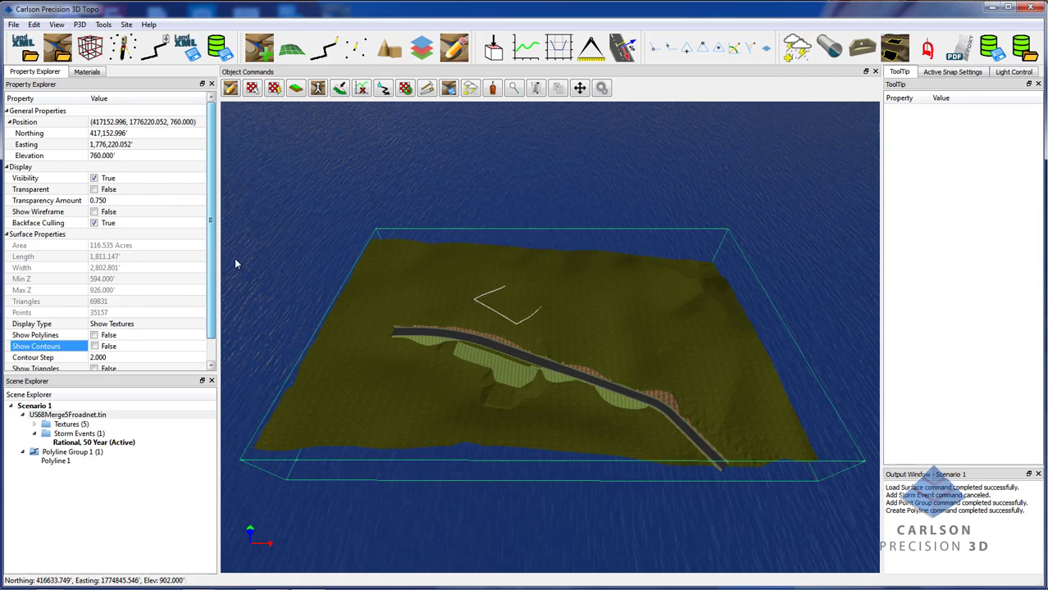
Select Polyline 1 and keep its draping mode at Drape to Surface
left_click(500, 316)
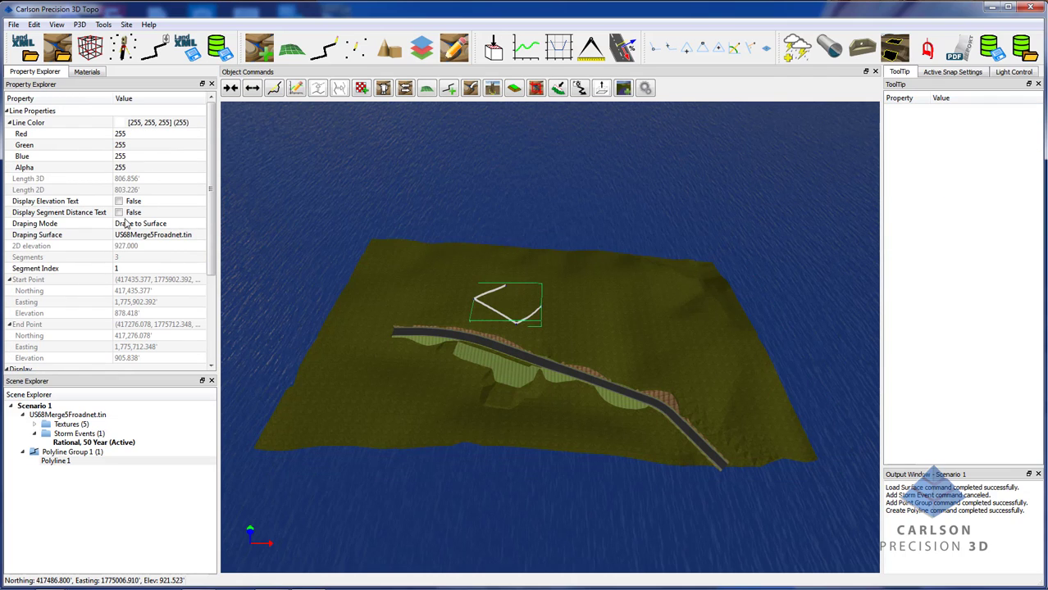
left_click(150, 226)
left_click(150, 226)
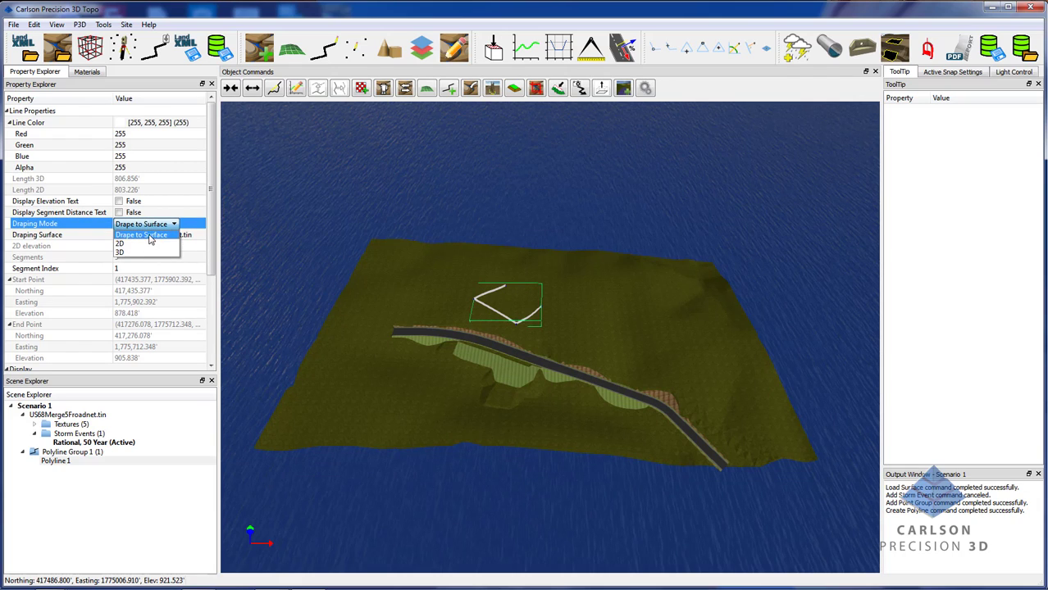
left_click(149, 237)
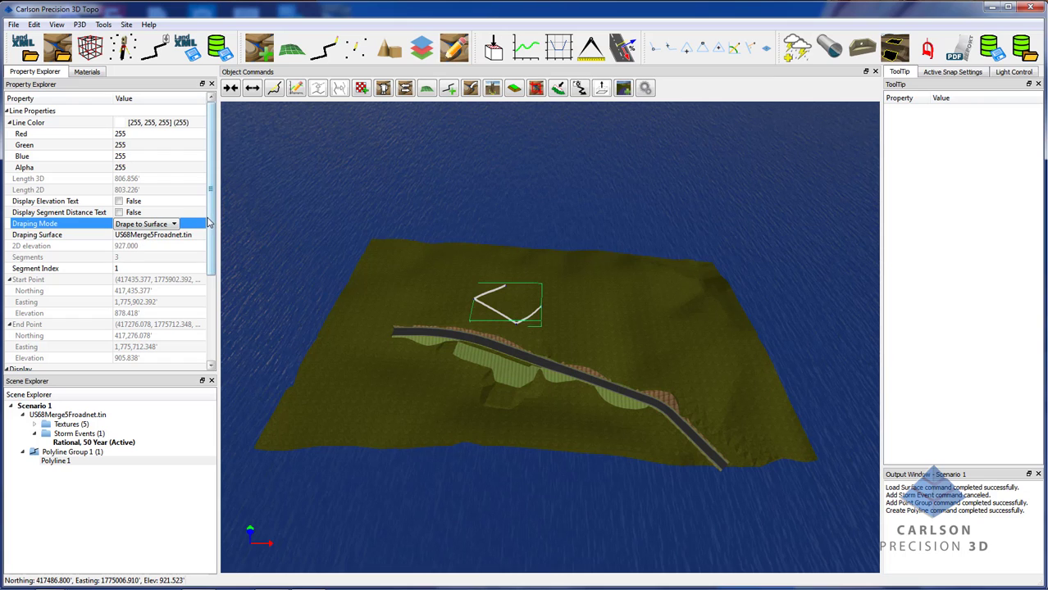
Set Polyline 1's line colour to yellow (255, 255, 0)
left_click(129, 123)
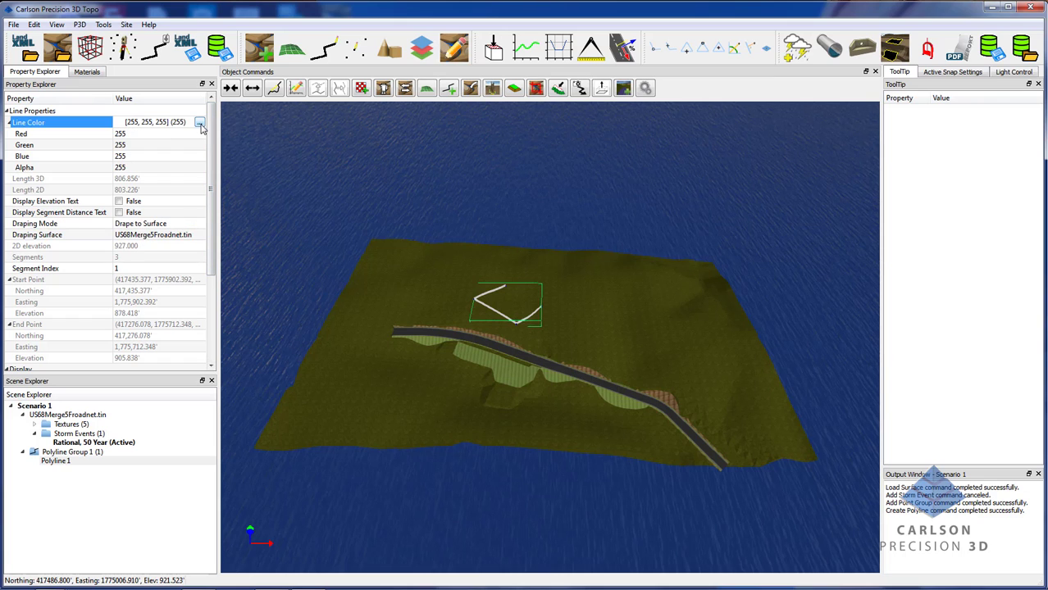
left_click(199, 122)
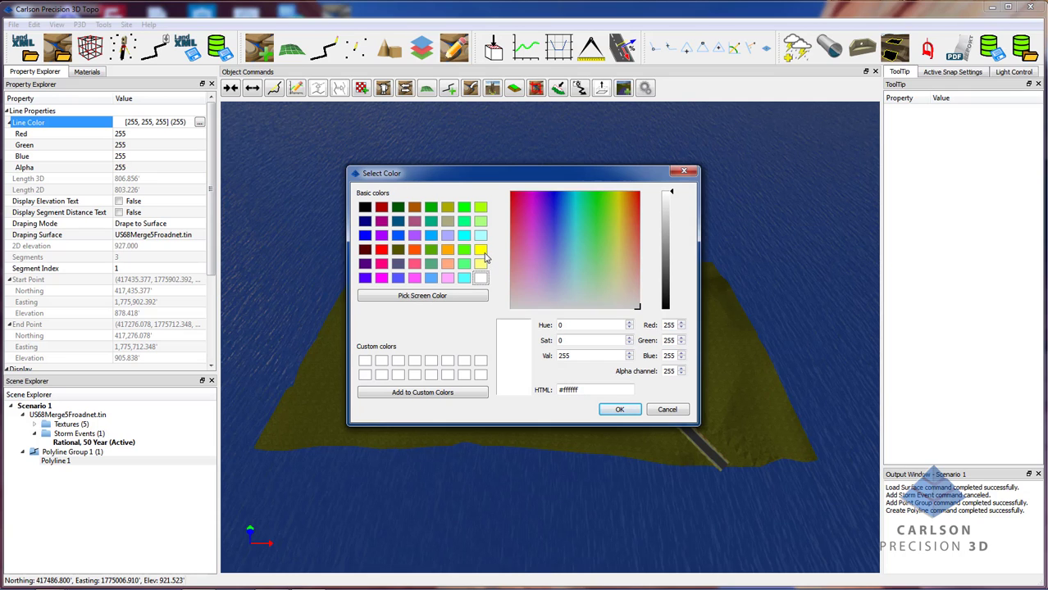
left_click(481, 250)
left_click(619, 409)
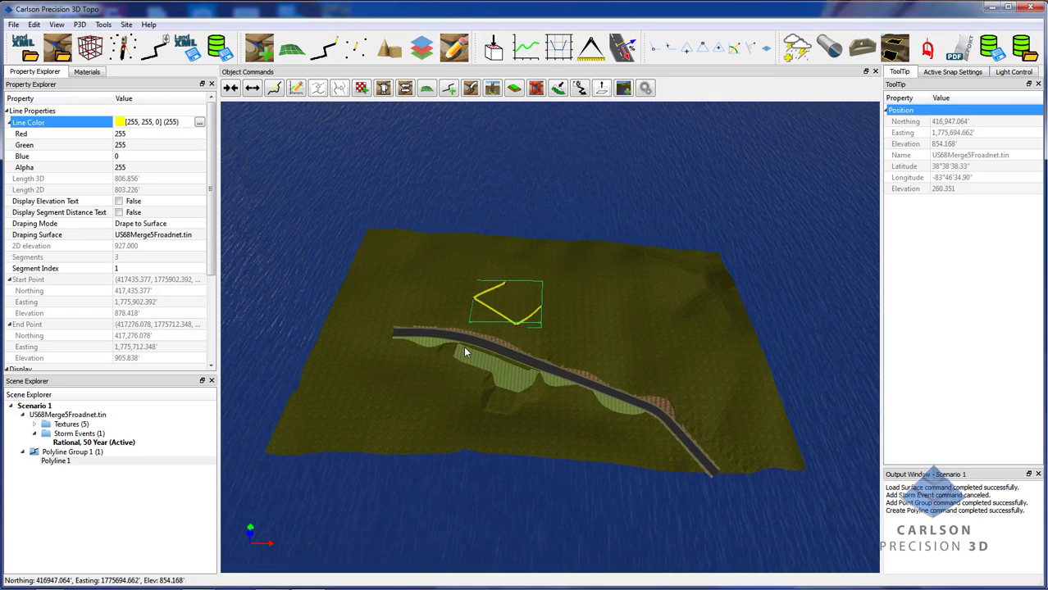
scroll(462, 332, "up", 3)
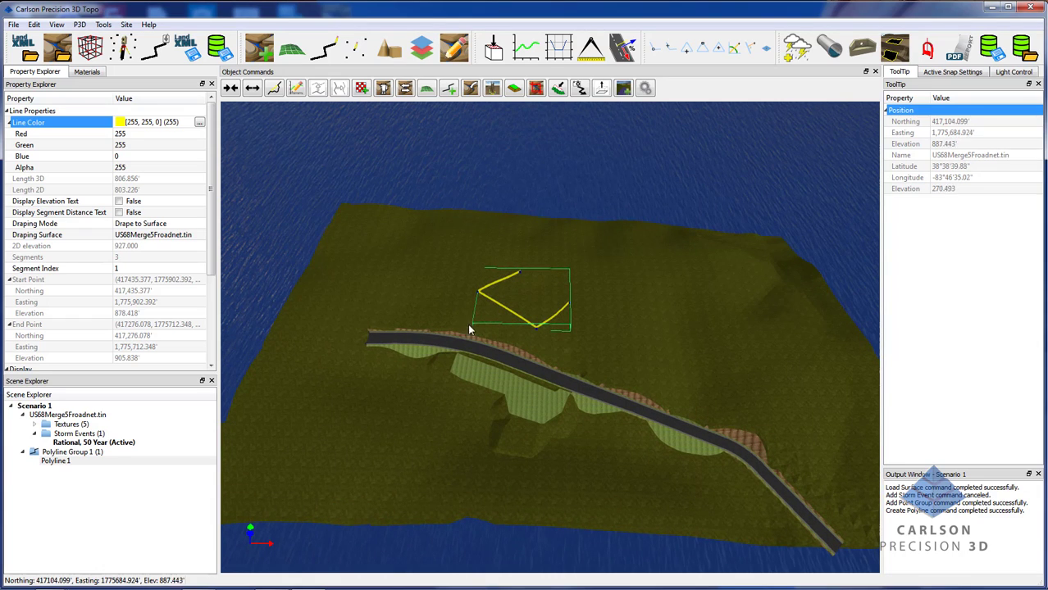
left_click(507, 339)
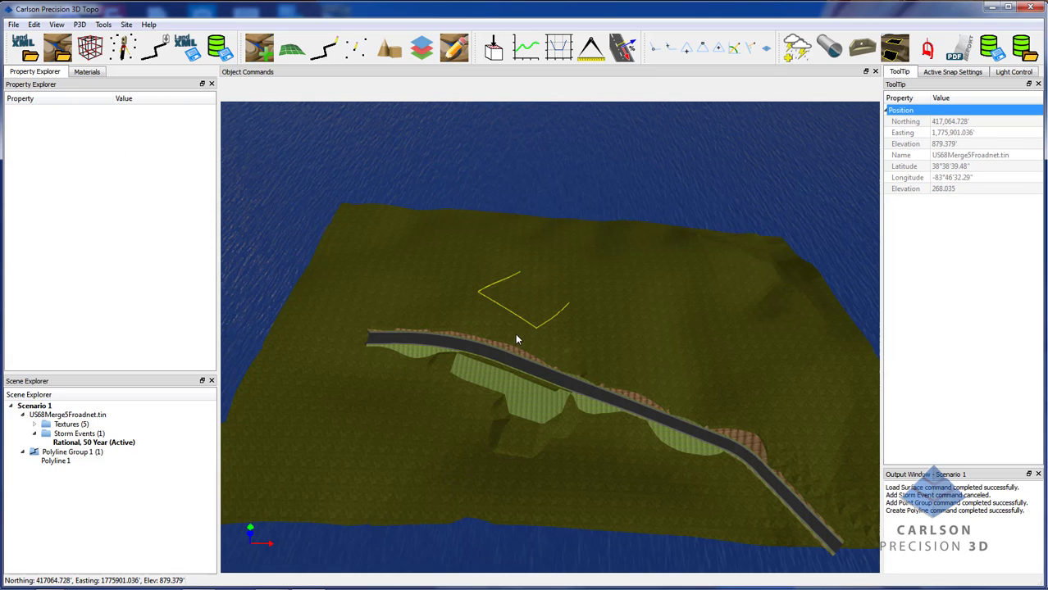
left_click_drag(521, 341, 518, 328)
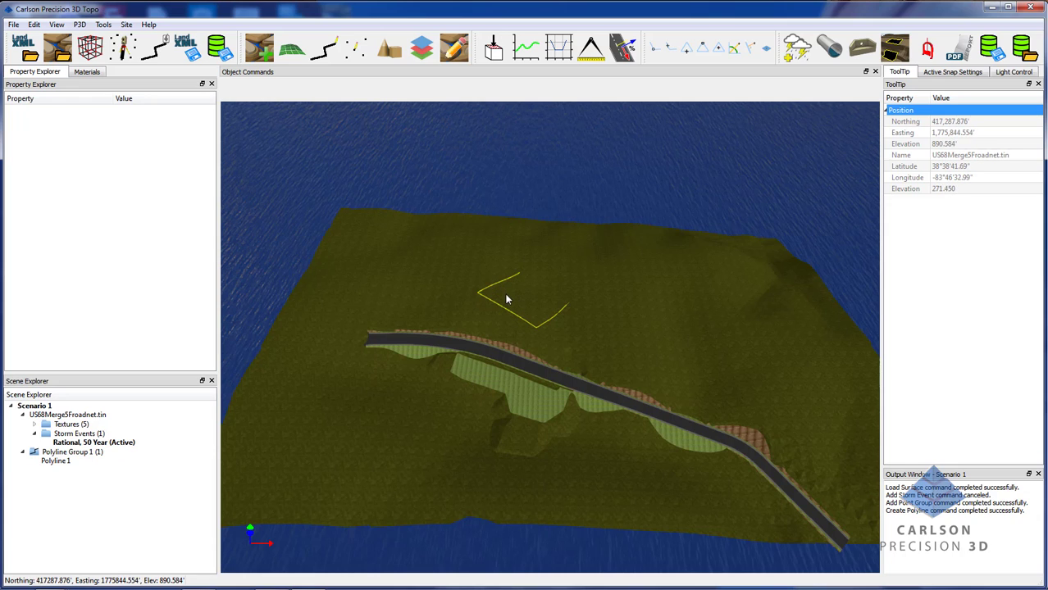
Draw a second white polyline, Polyline 2, on the terrain beside the yellow one
left_click(324, 49)
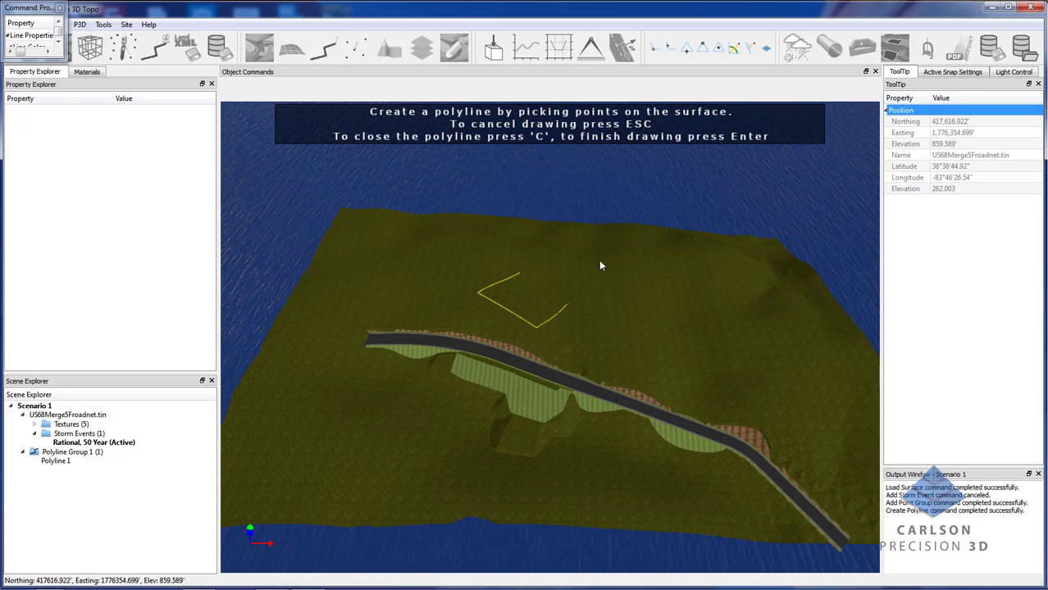
left_click(629, 320)
key("Return")
Select the surface, the yellow polyline and the white polyline in turn to inspect their properties
left_click(593, 331)
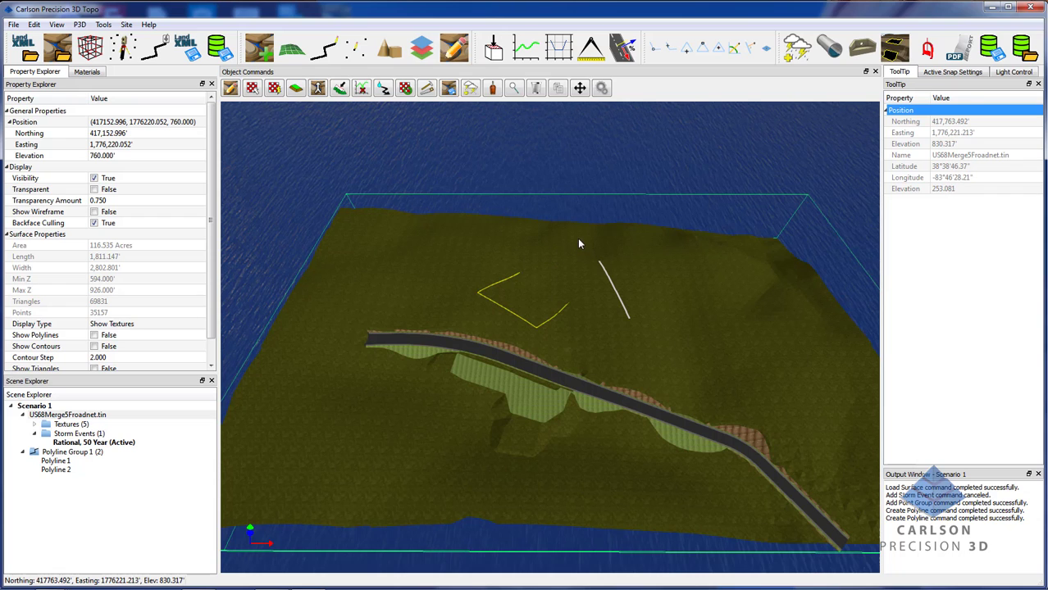
left_click(563, 253)
left_click(511, 305)
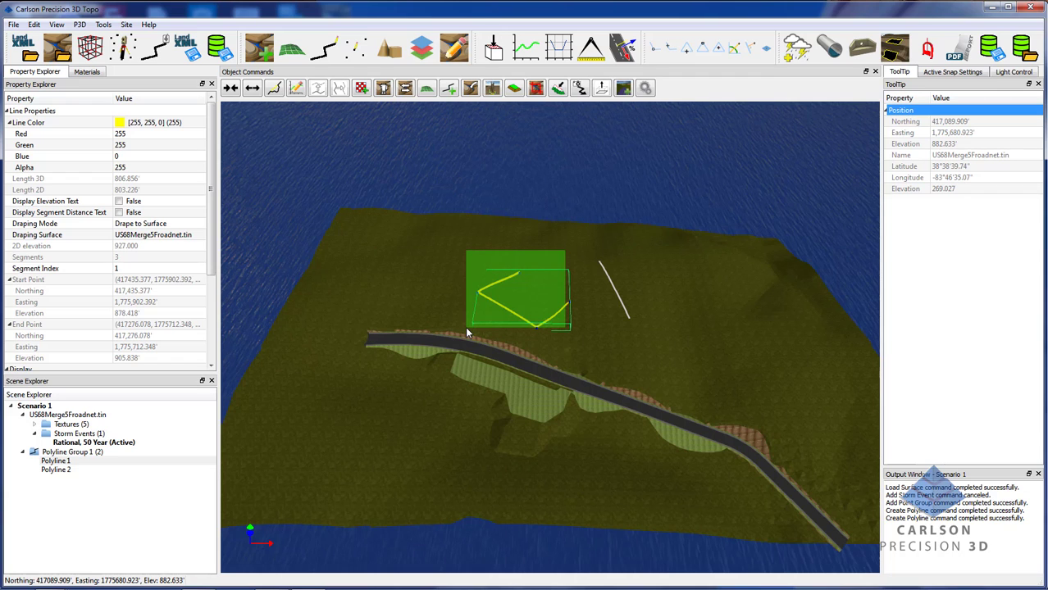
left_click(557, 299)
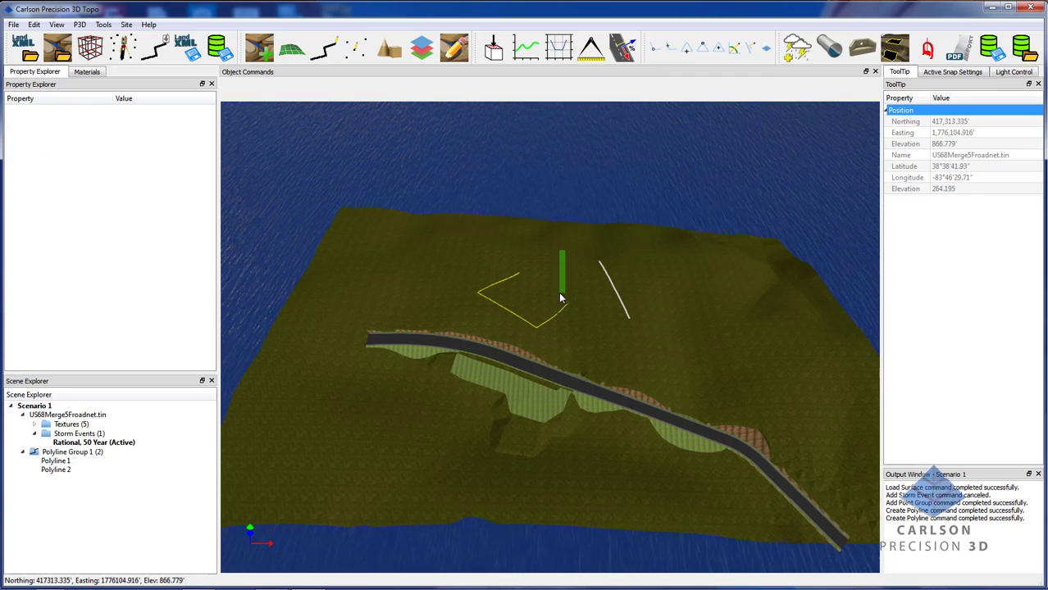
left_click(623, 309)
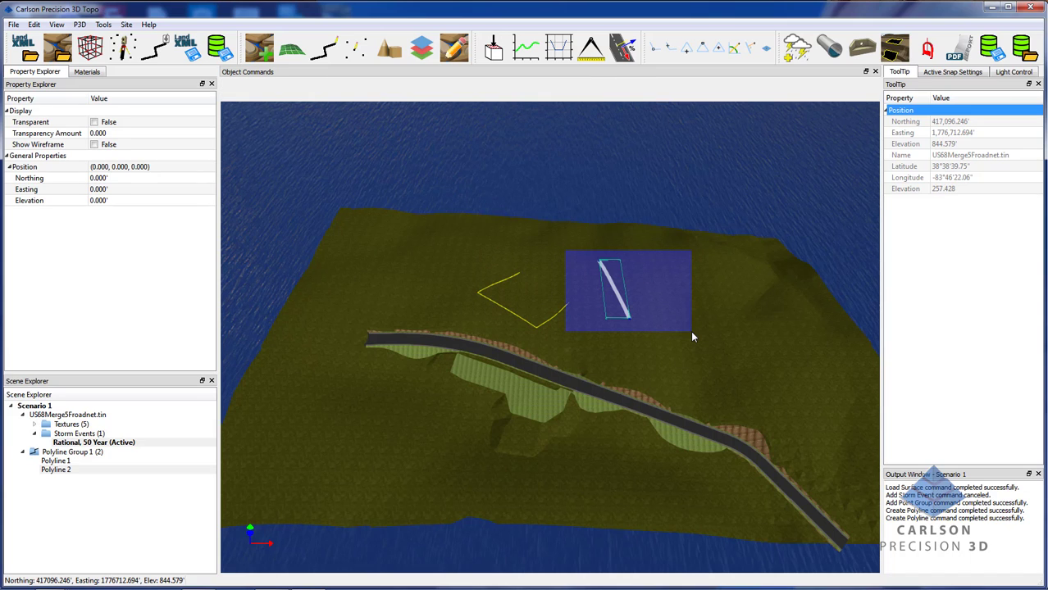
left_click_drag(691, 332, 623, 308)
left_click(511, 310)
left_click(541, 274)
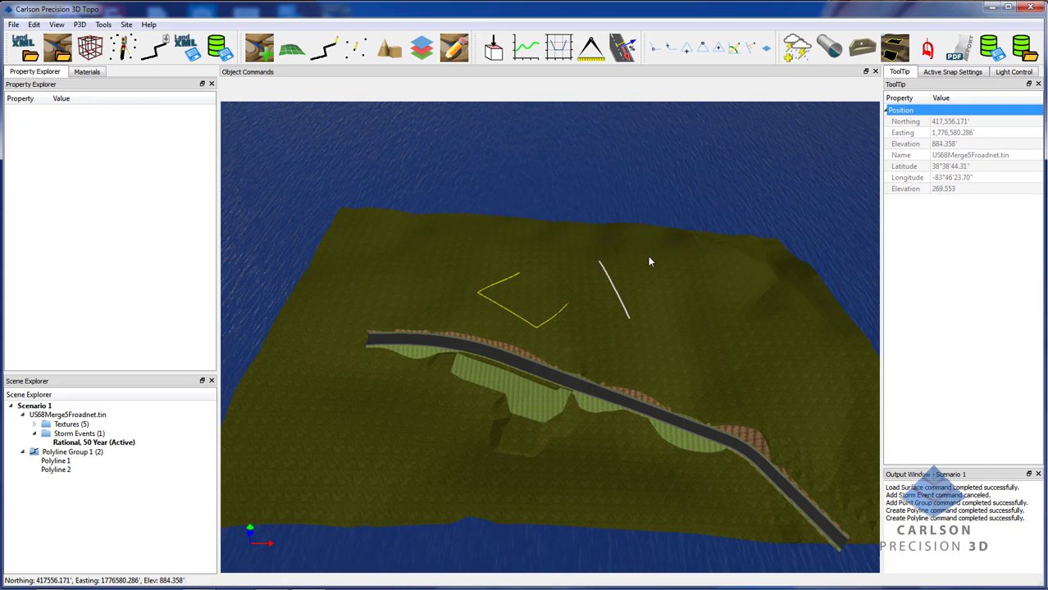
With the yellow polyline selected, enable Remove Vertex and enlarge the Object Commands button size
left_click_drag(648, 255, 509, 299)
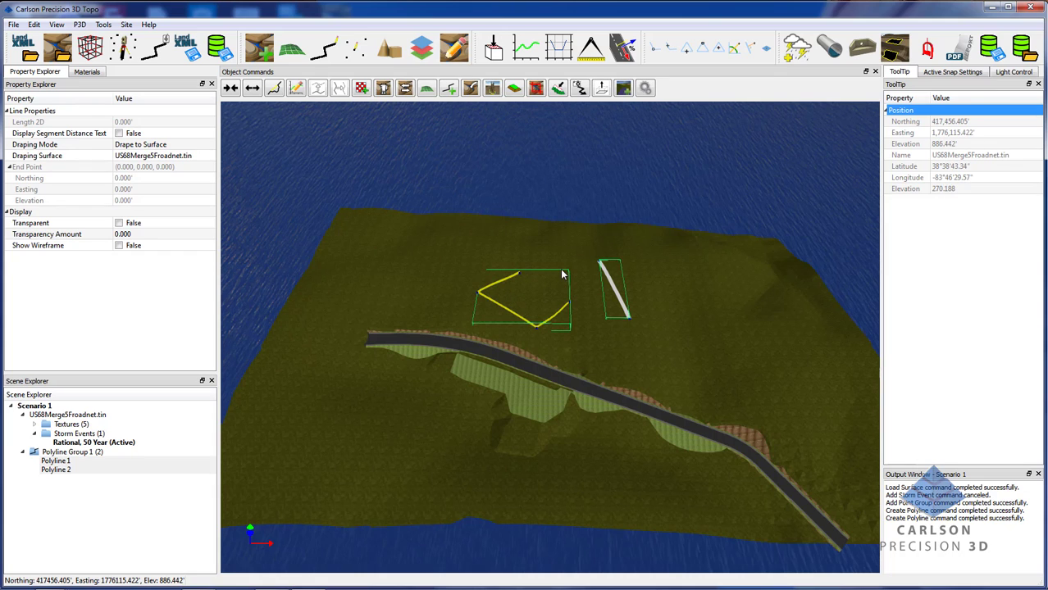
left_click(560, 271)
left_click(517, 274)
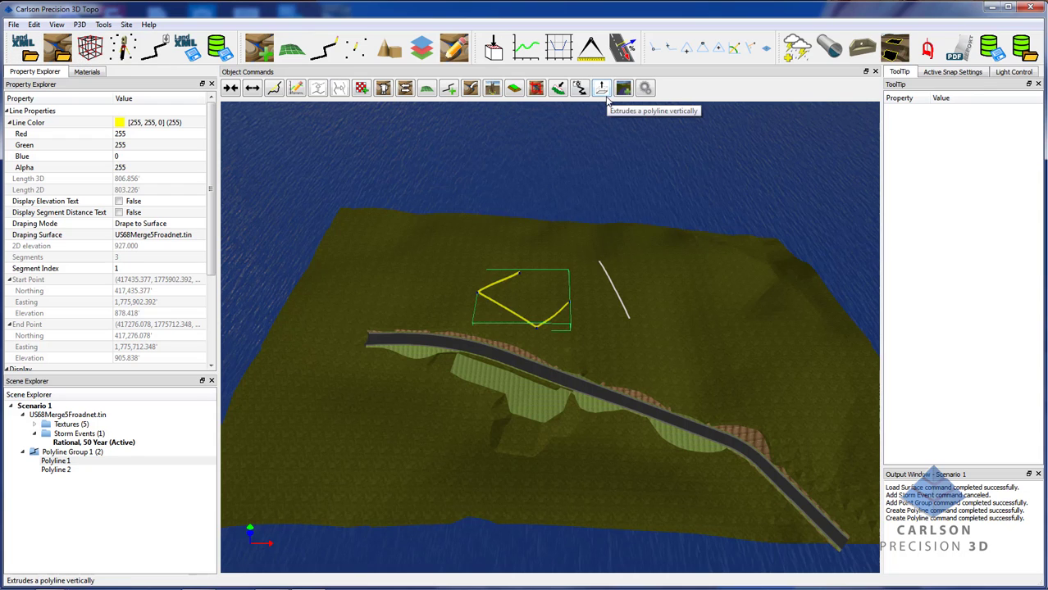
left_click(647, 90)
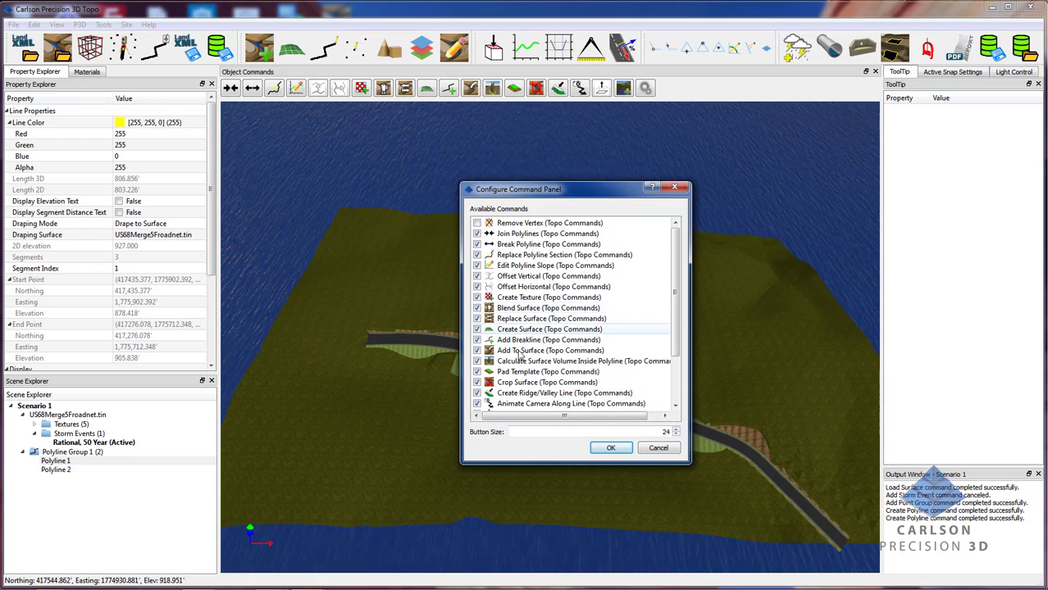
left_click(476, 223)
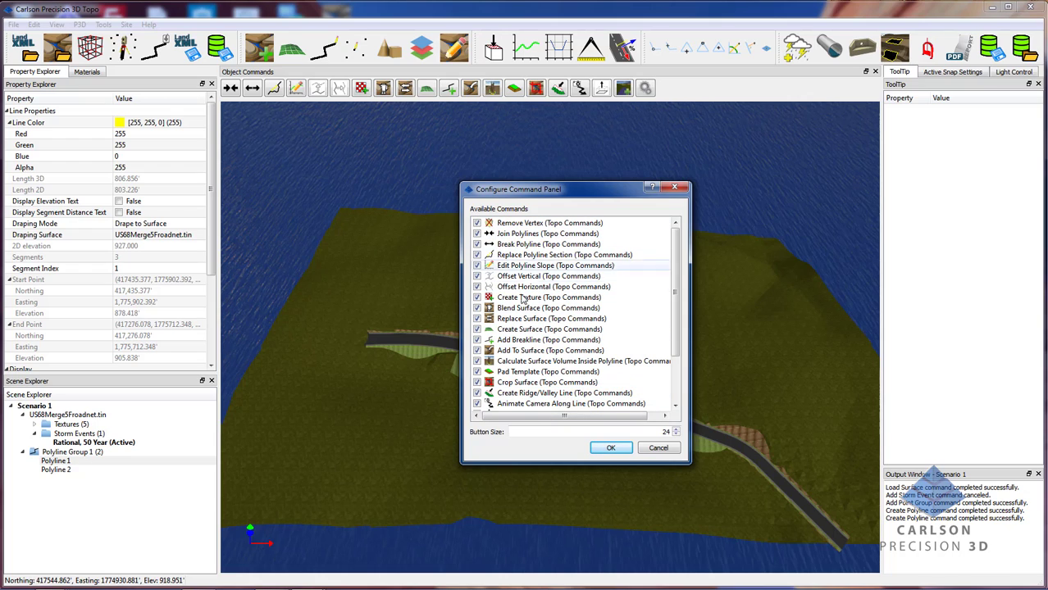
scroll(676, 328, "down", 2)
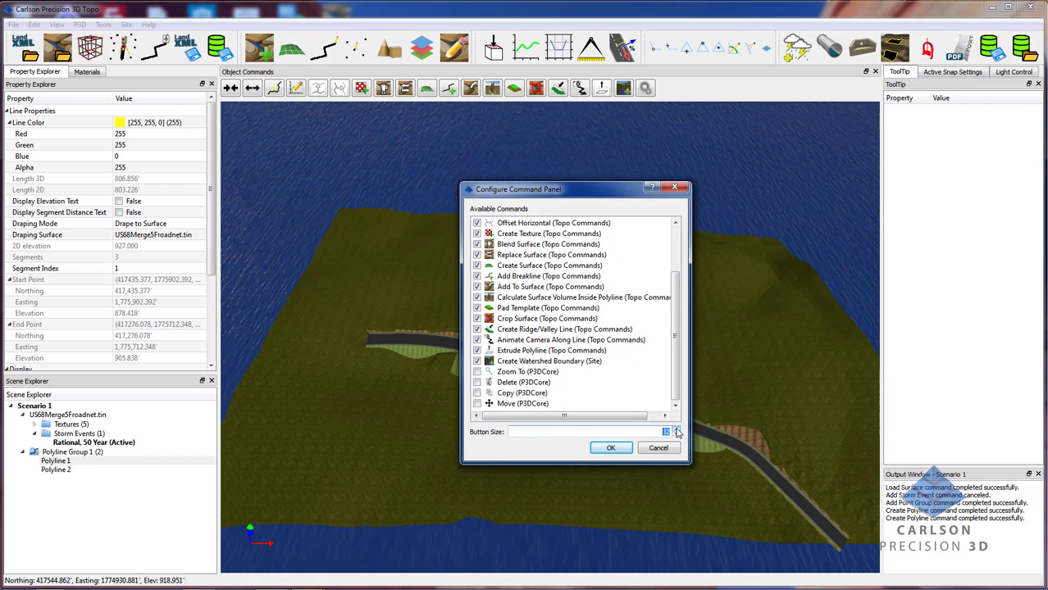
left_click(608, 449)
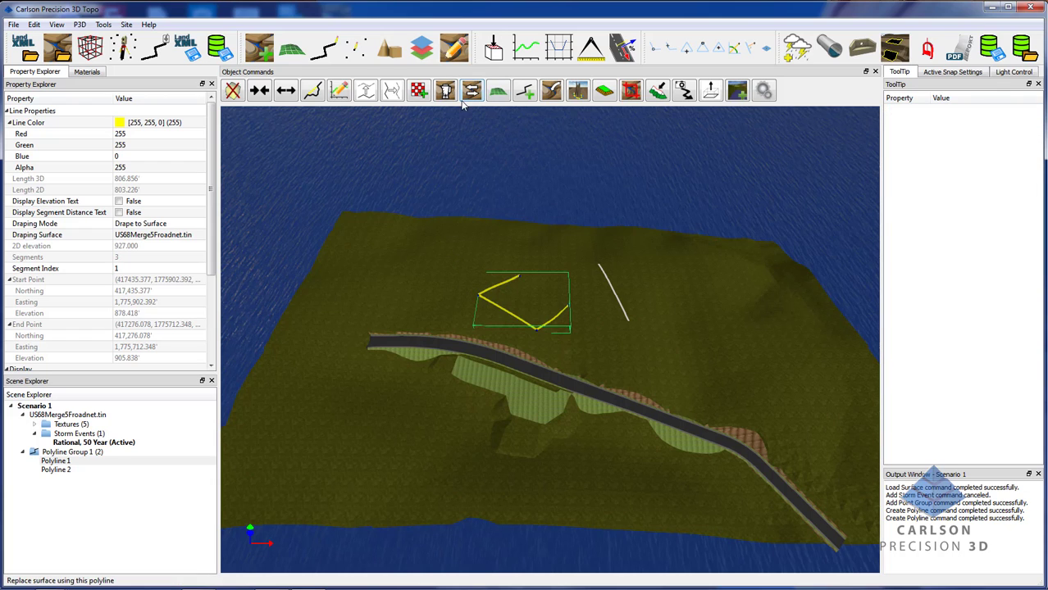
Window-select and delete Polyline 1 and Polyline 2, then delete the road-net surface
left_click(454, 319)
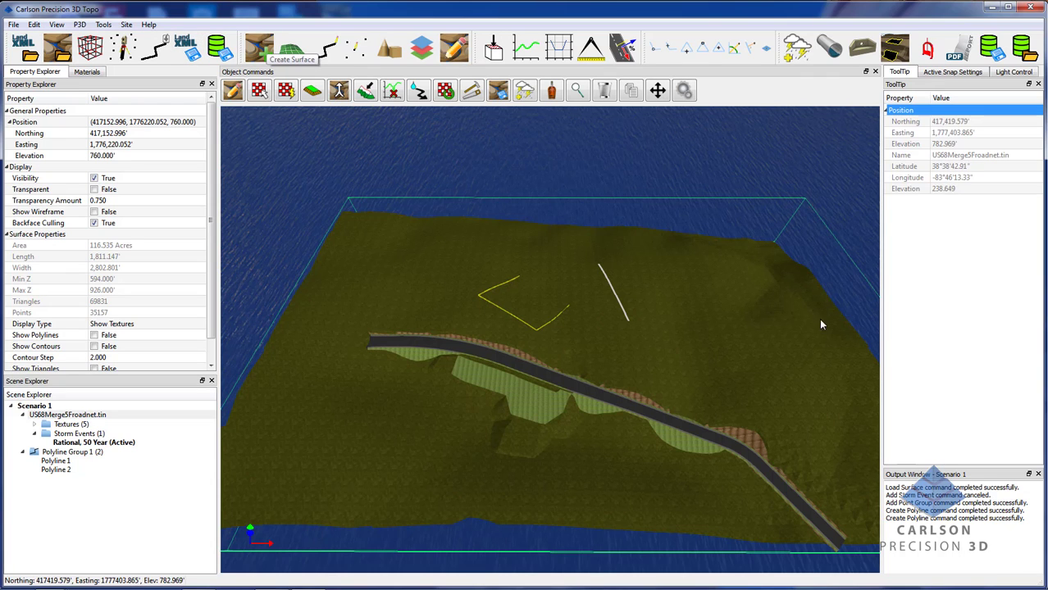
scroll(726, 274, "down", 2)
scroll(725, 275, "down", 2)
left_click_drag(789, 184, 488, 494)
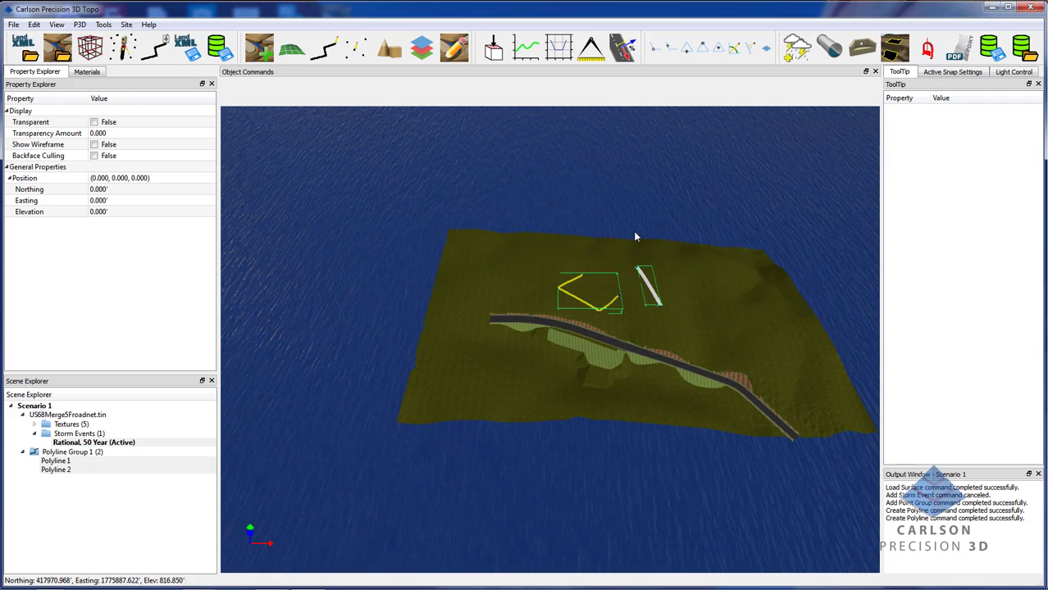
key("Delete")
left_click(638, 310)
key("Delete")
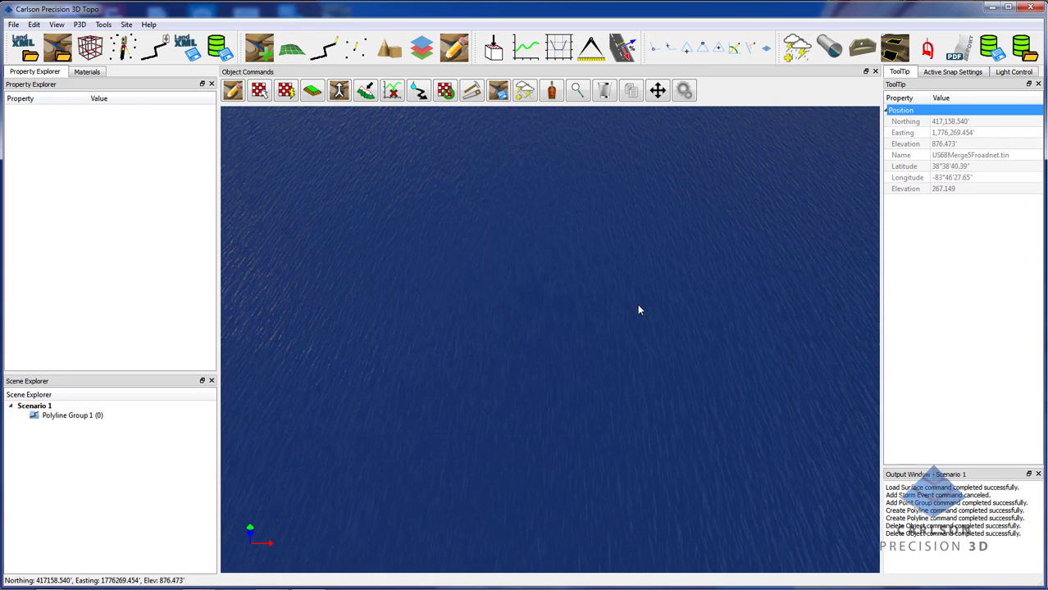
left_click(260, 48)
left_click(663, 468)
scroll(549, 356, "up", 3)
left_click(551, 351)
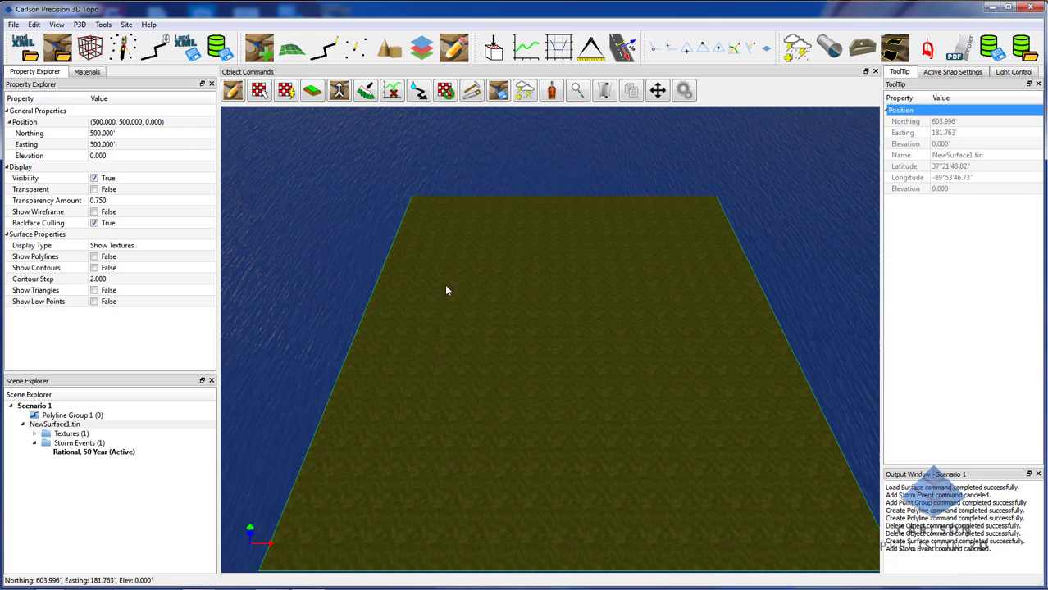
key("Delete")
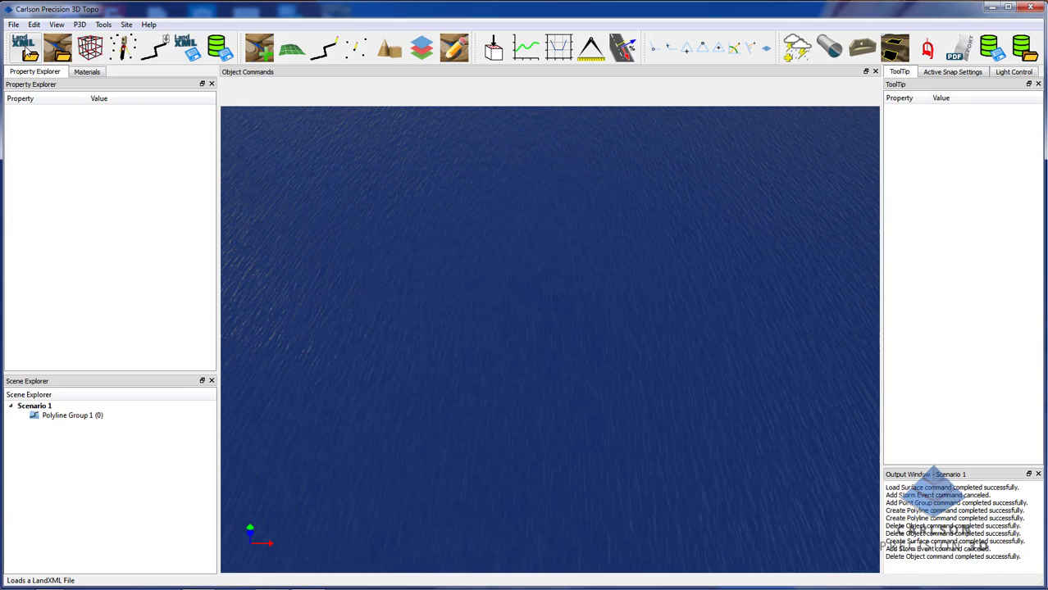
Load Olympus.xml from the Carlson Projects folder as LandXML
left_click(28, 53)
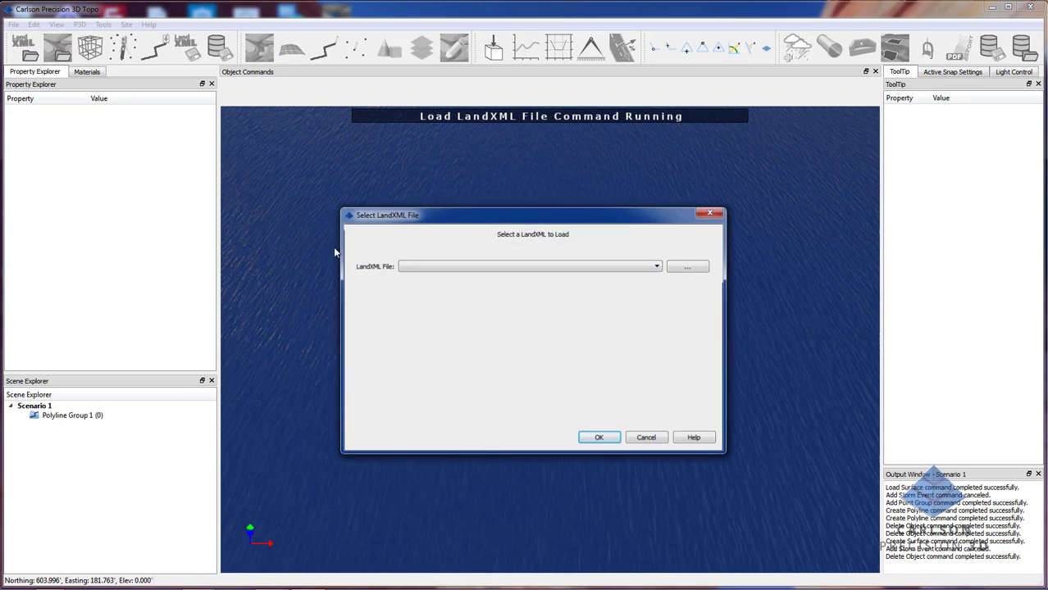
left_click(690, 274)
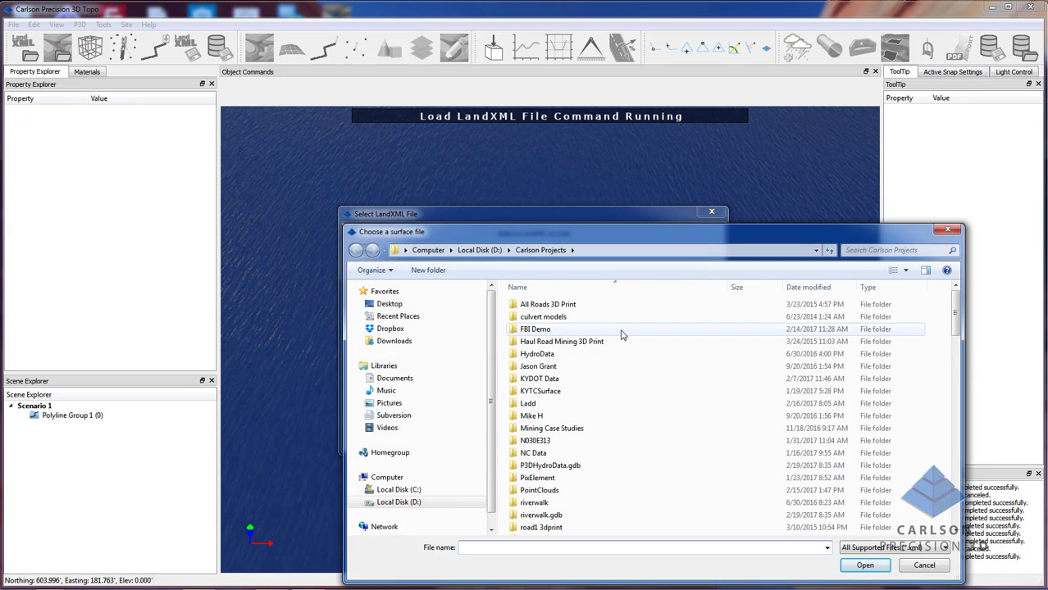
scroll(678, 352, "down", 15)
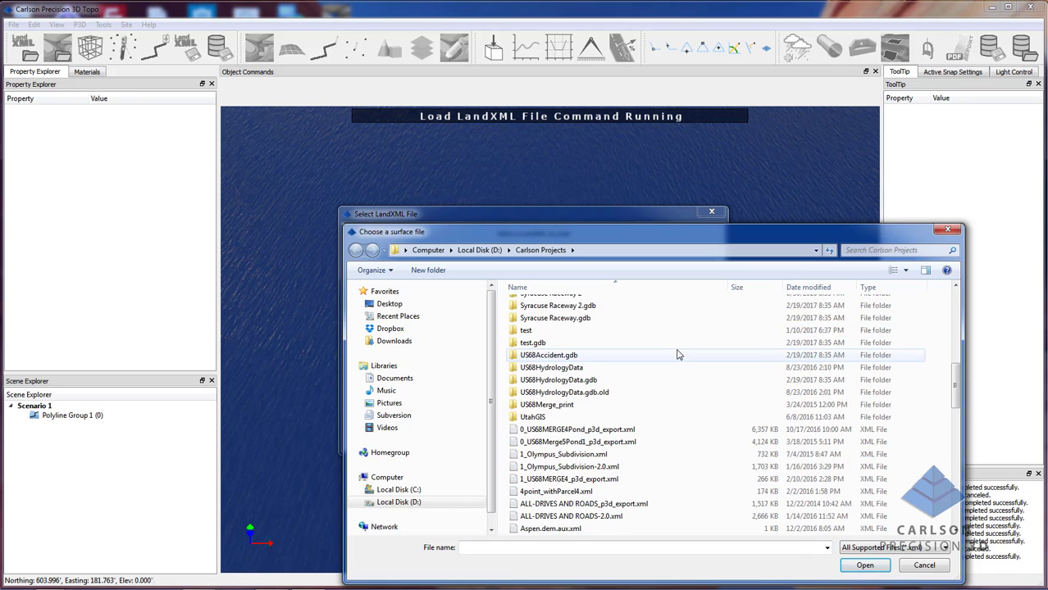
scroll(678, 355, "down", 10)
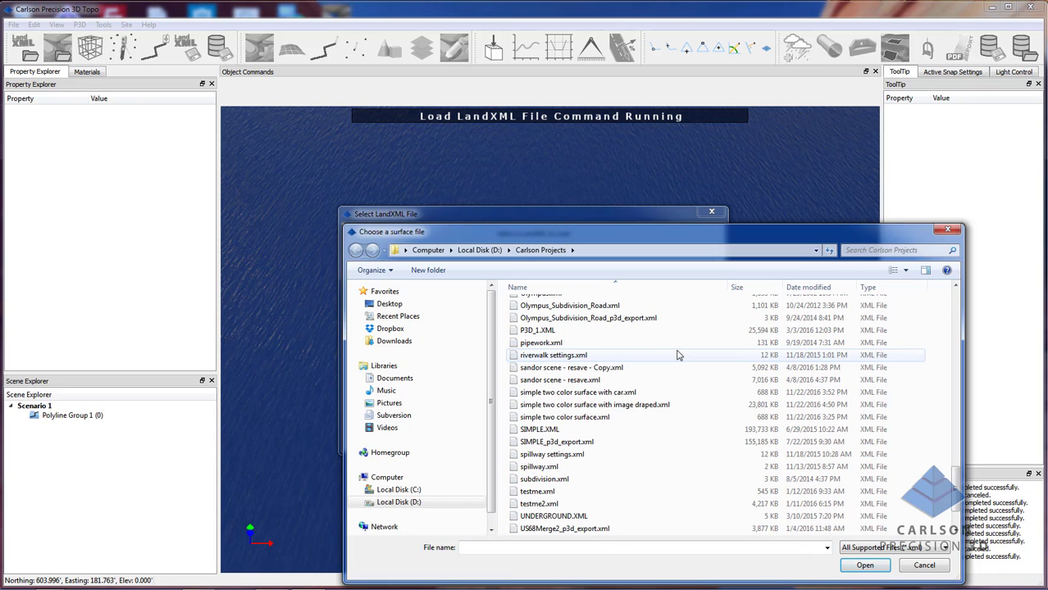
scroll(678, 354, "up", 2)
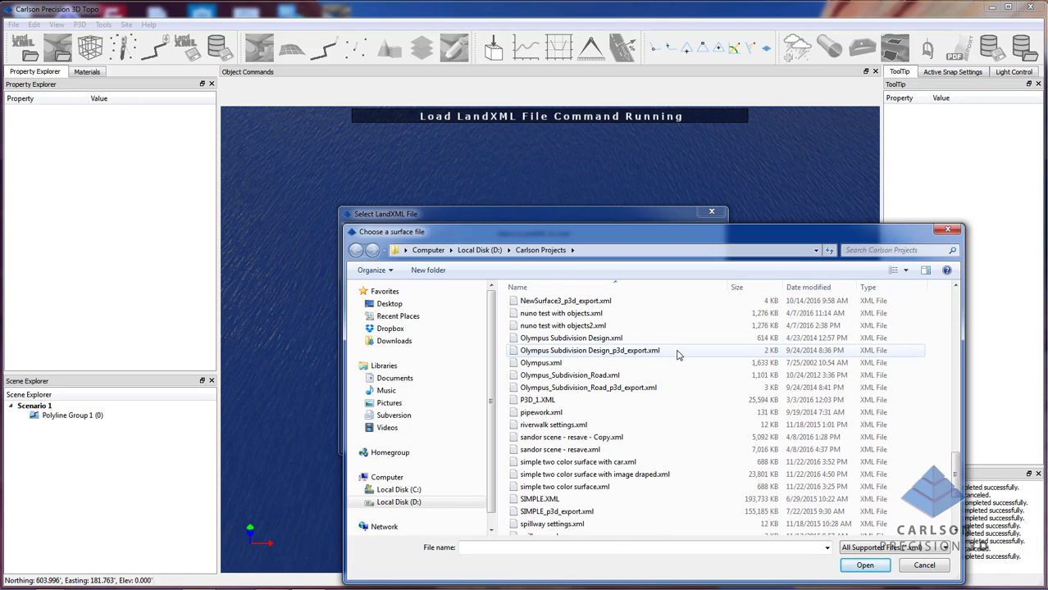
double_click(636, 367)
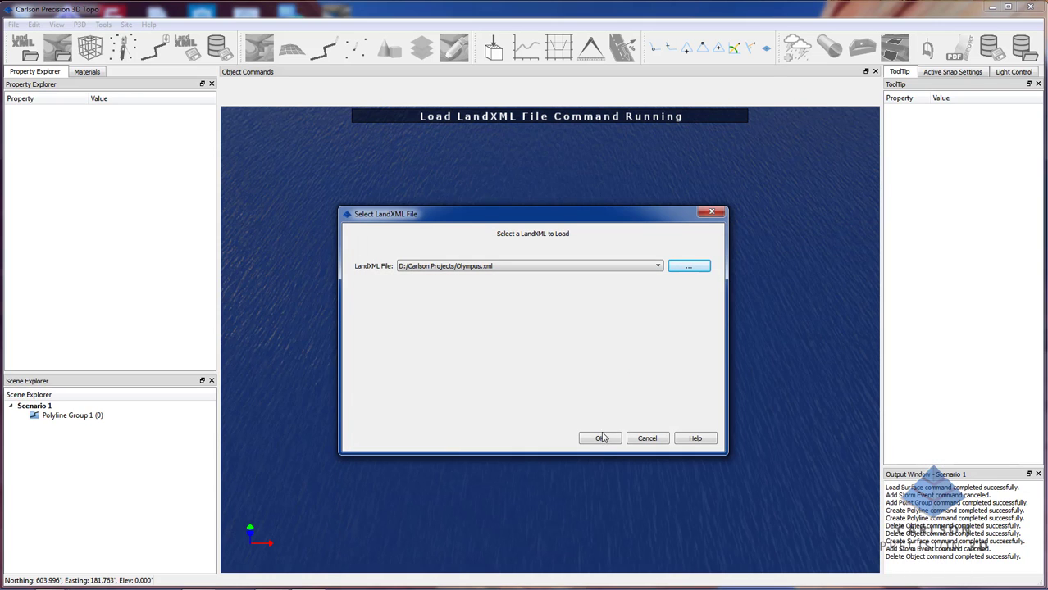
left_click(600, 438)
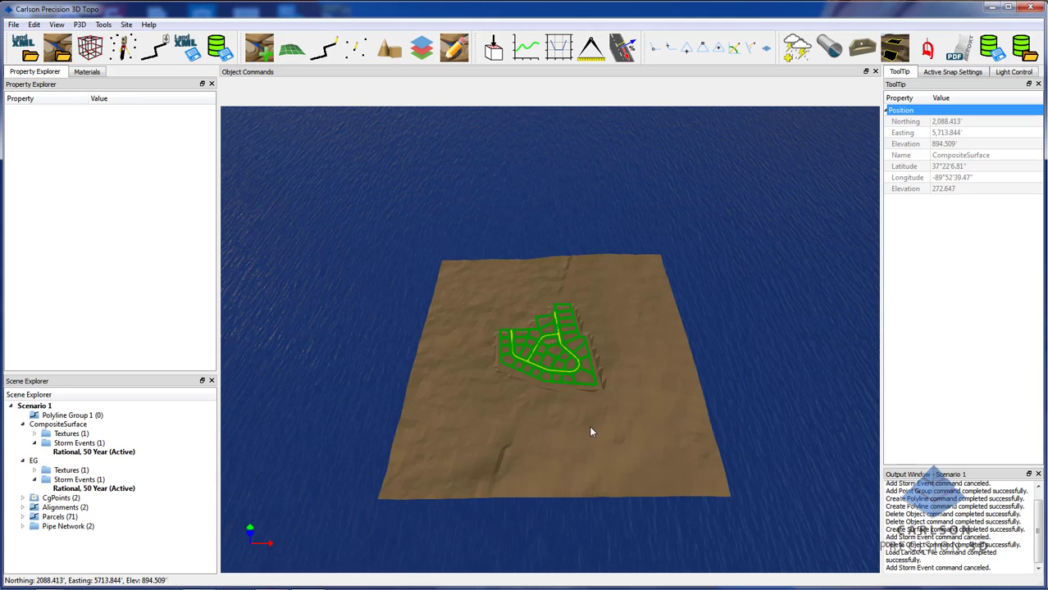
Set CompositeSurface's Visibility to False in Property Explorer
scroll(589, 432, "up", 5)
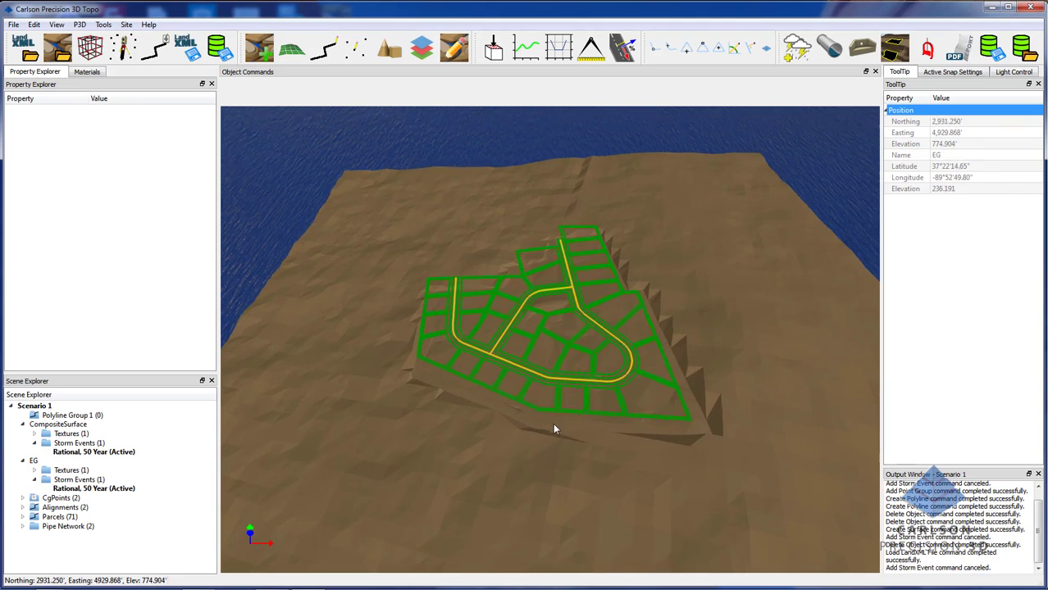
mouse_move(554, 429)
left_mouse_down()
mouse_move(592, 274)
mouse_move(545, 438)
left_mouse_up()
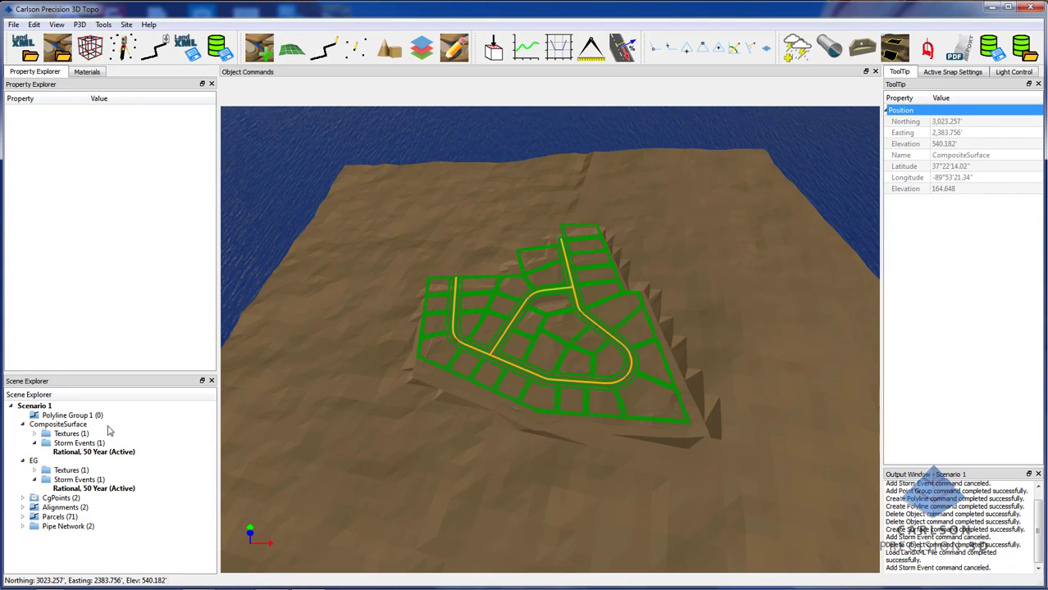
left_click(80, 426)
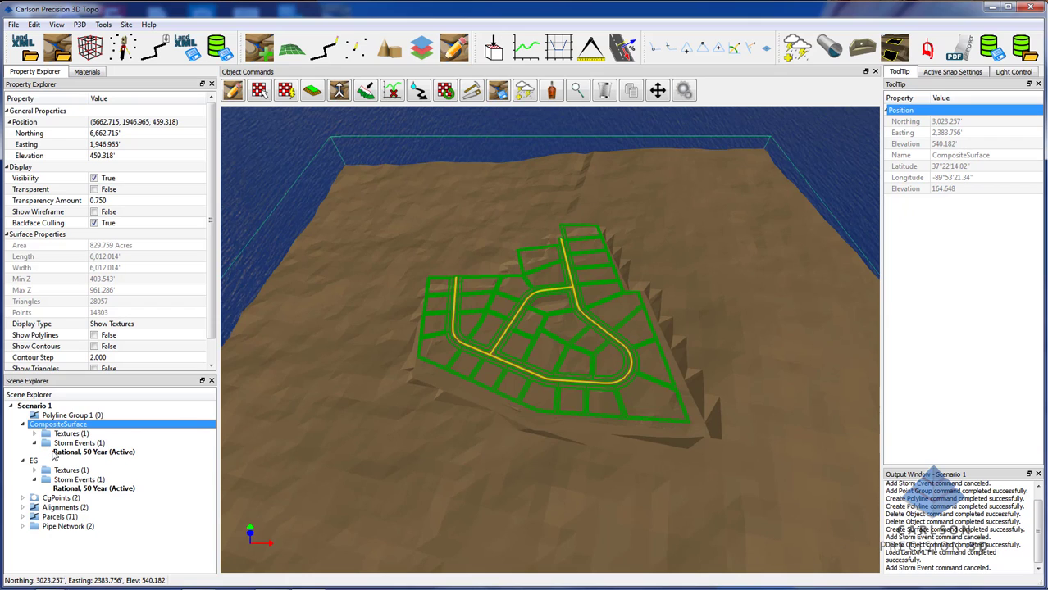
left_click(54, 463)
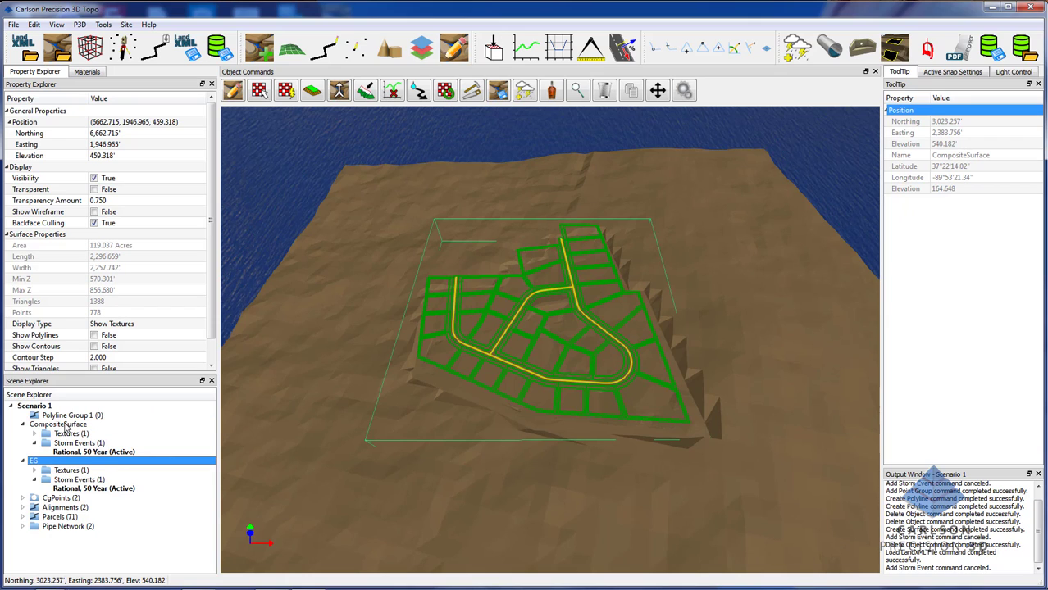
left_click(68, 424)
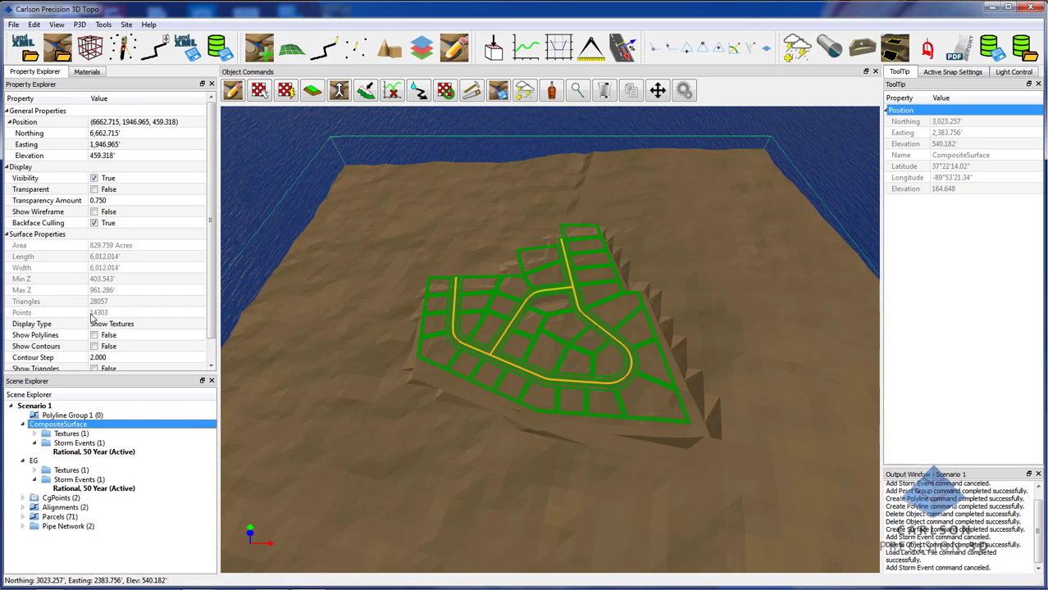
left_click(95, 178)
left_click(95, 179)
left_click(95, 178)
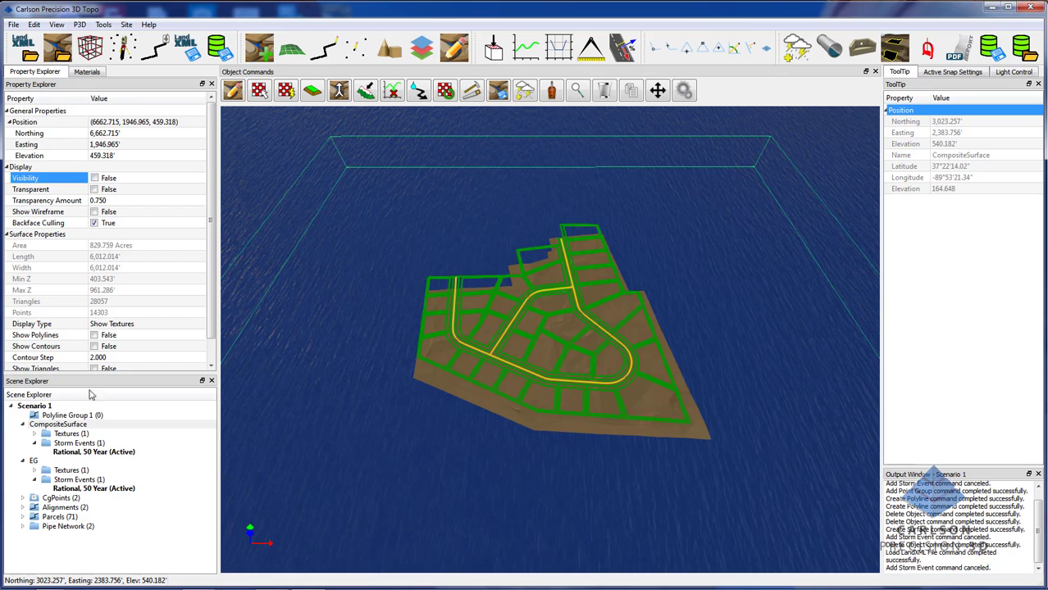
Zoom to fit the Olympus subdivision and tilt to an oblique view of it
left_click(59, 508)
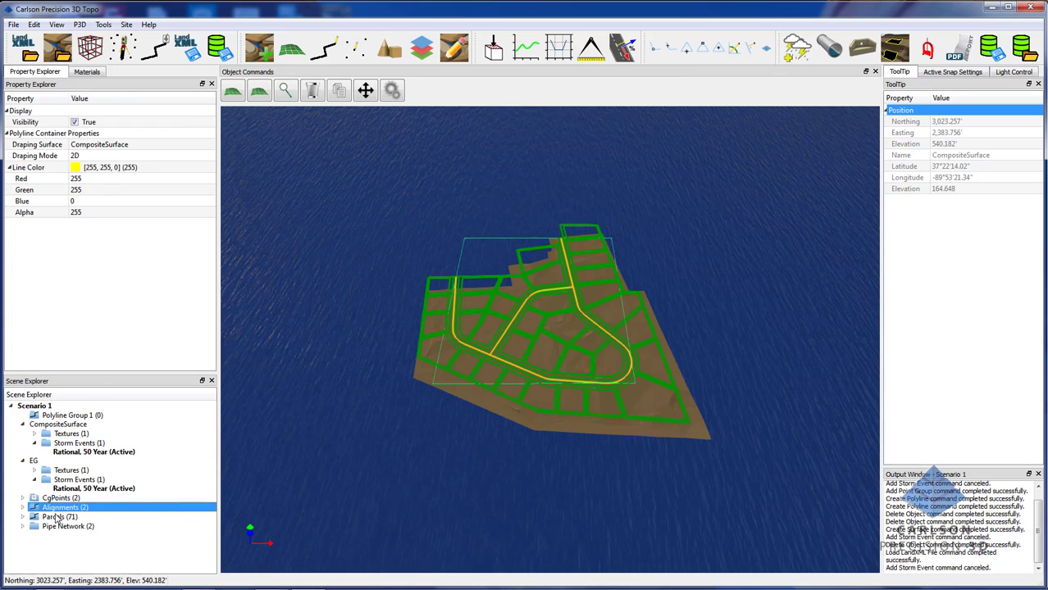
mouse_move(410, 492)
left_mouse_down()
mouse_move(438, 447)
mouse_move(463, 238)
mouse_move(431, 493)
left_mouse_up()
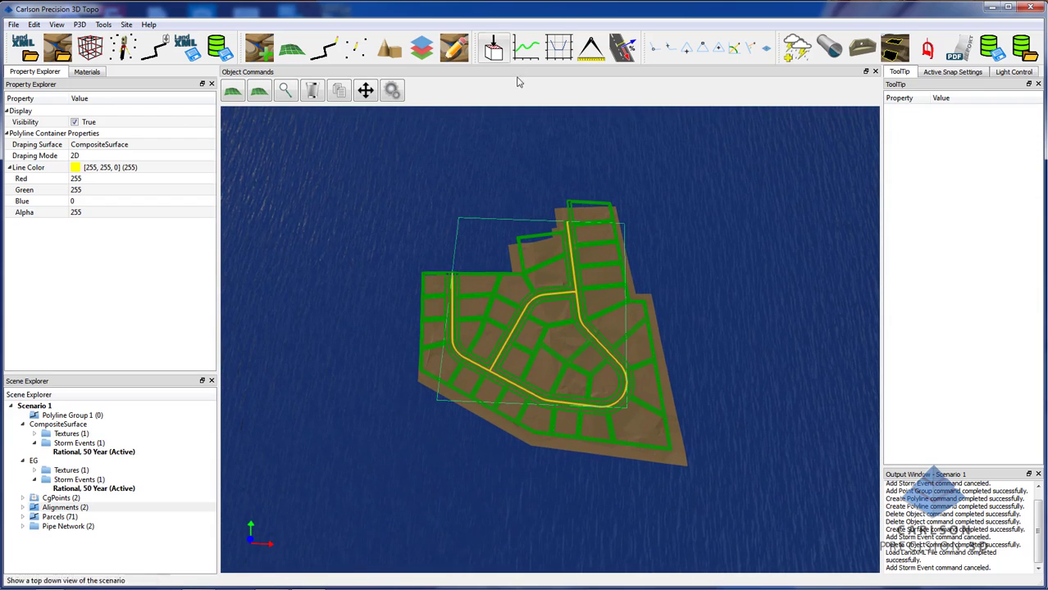
left_click(495, 49)
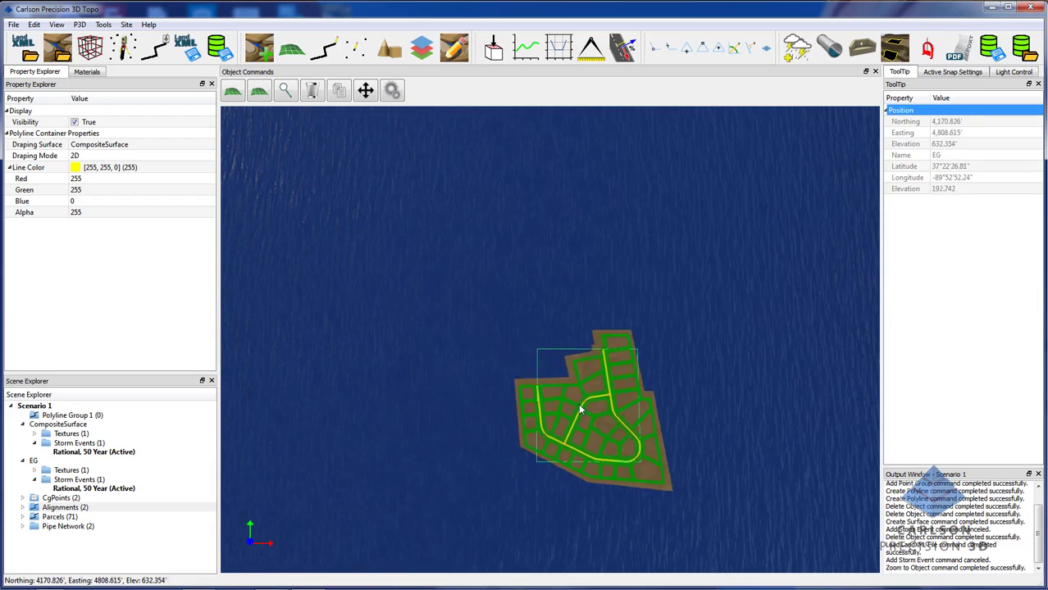
scroll(578, 401, "up", 5)
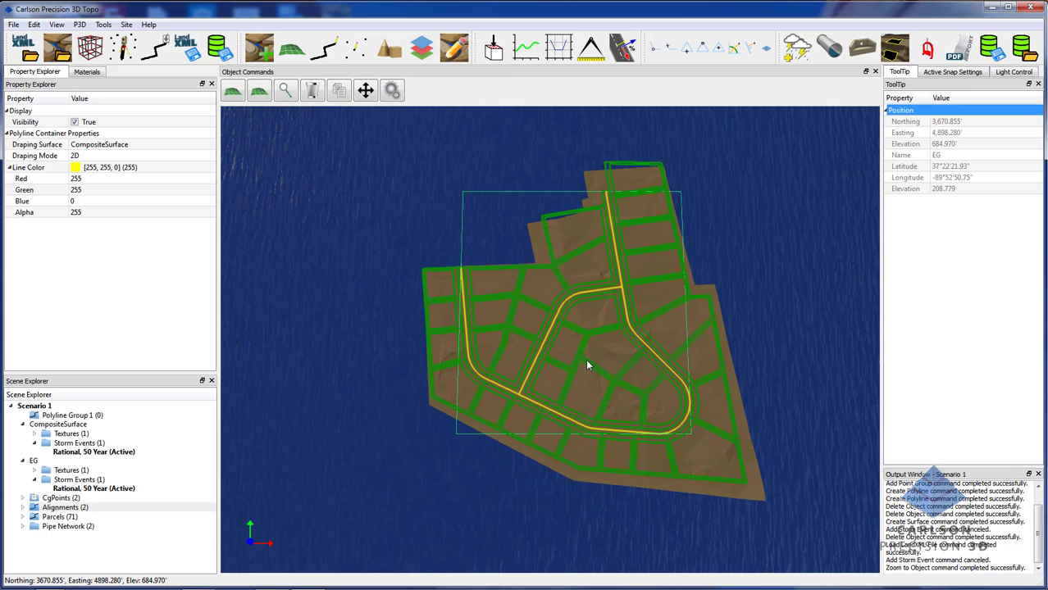
left_click_drag(604, 359, 611, 259)
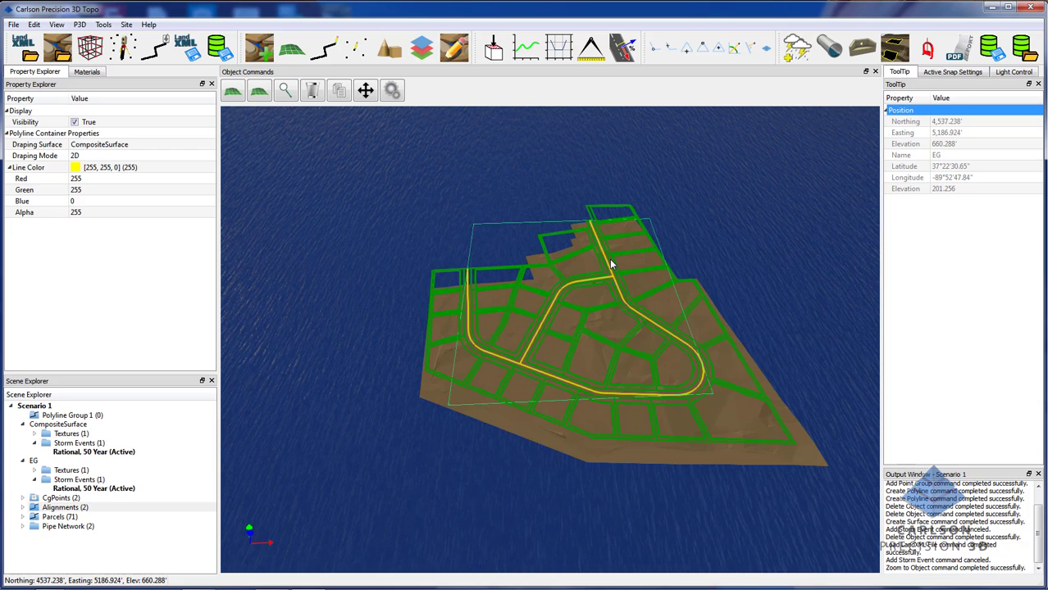
Select the Alignments group and expand it to show Olympus - Road 1 and Olympus - Road 2
left_click(57, 517)
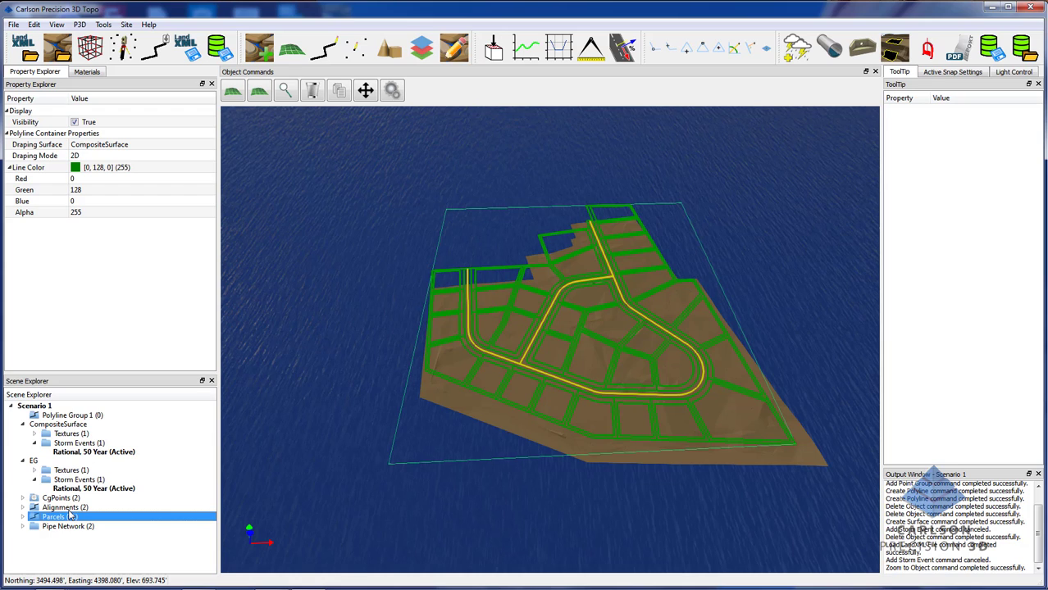
left_click(69, 509, "ctrl")
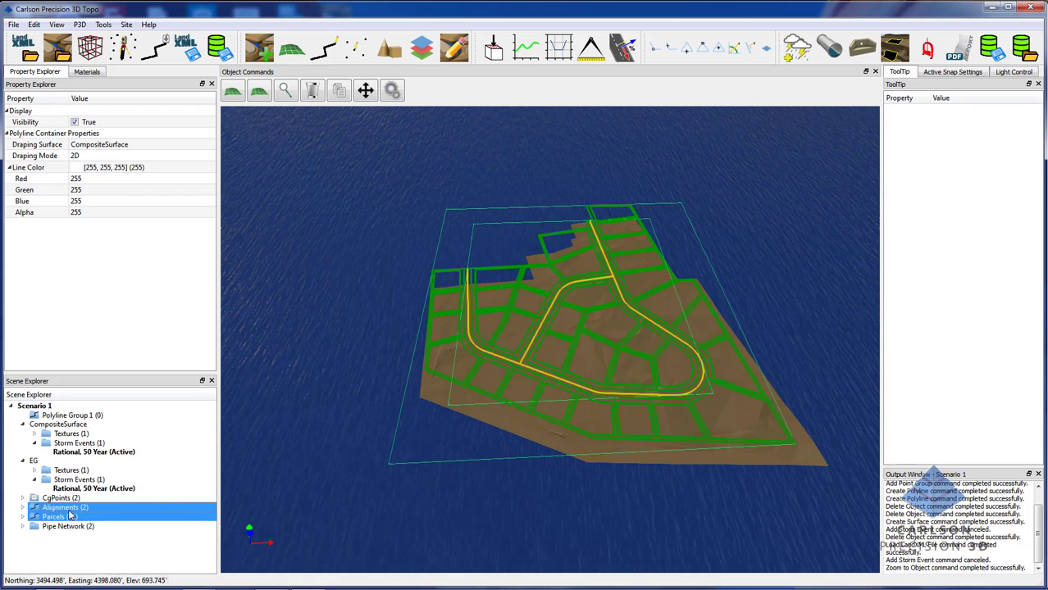
left_click(60, 509)
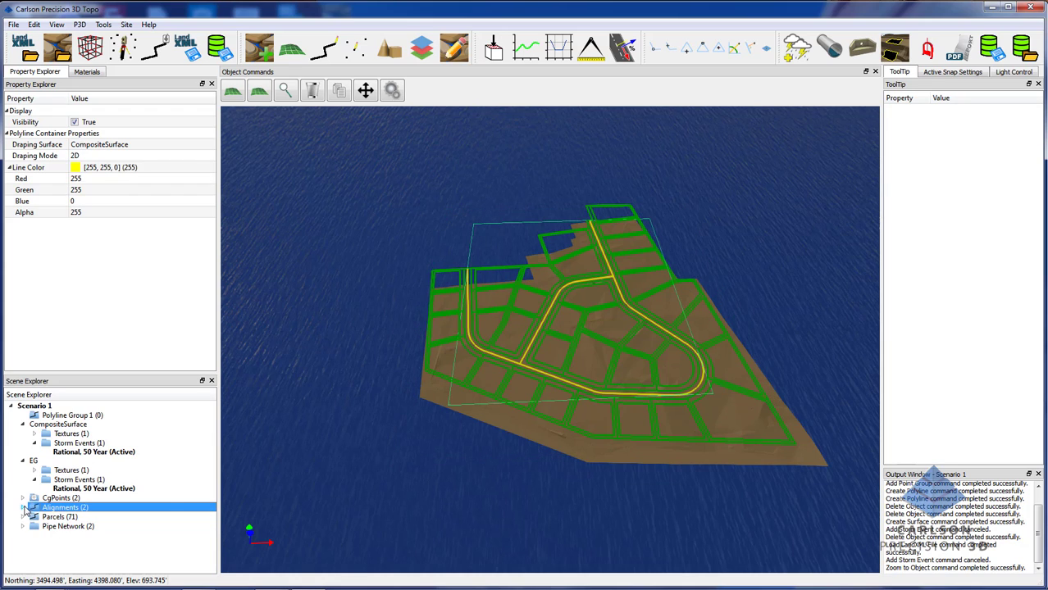
left_click(24, 508)
Inspect parcel 1_BA and the Olympus - Road 1 alignment, then select the terrain surface
left_click(23, 535)
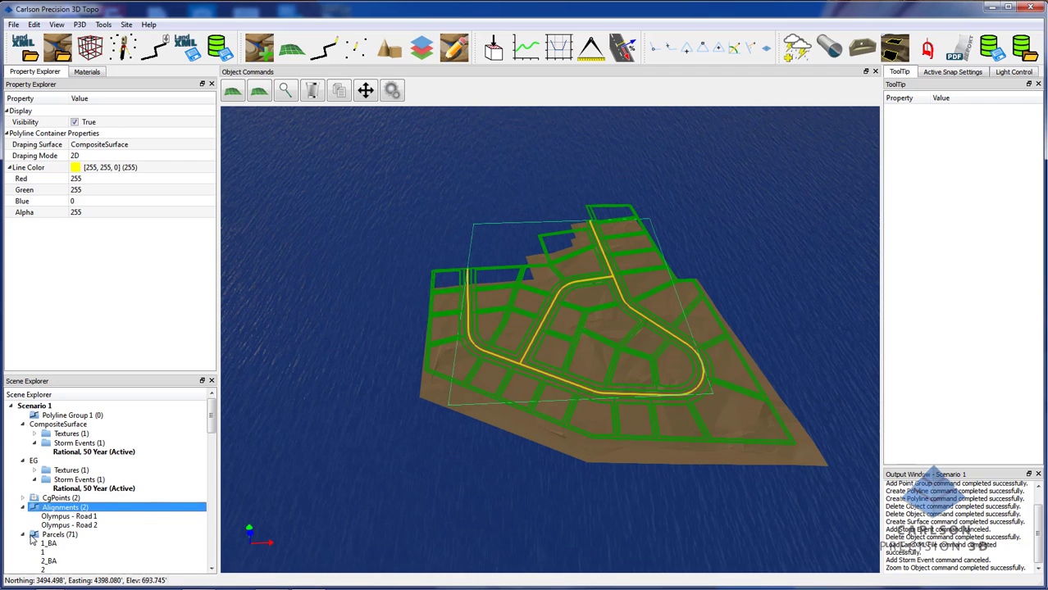
left_click(61, 534)
left_click(54, 545)
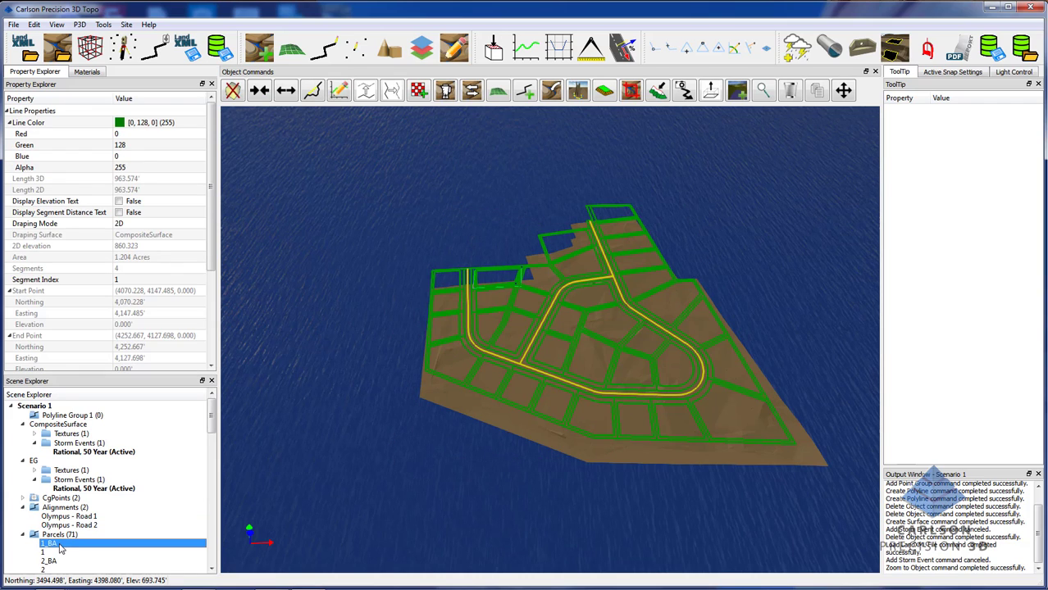
left_click(25, 536)
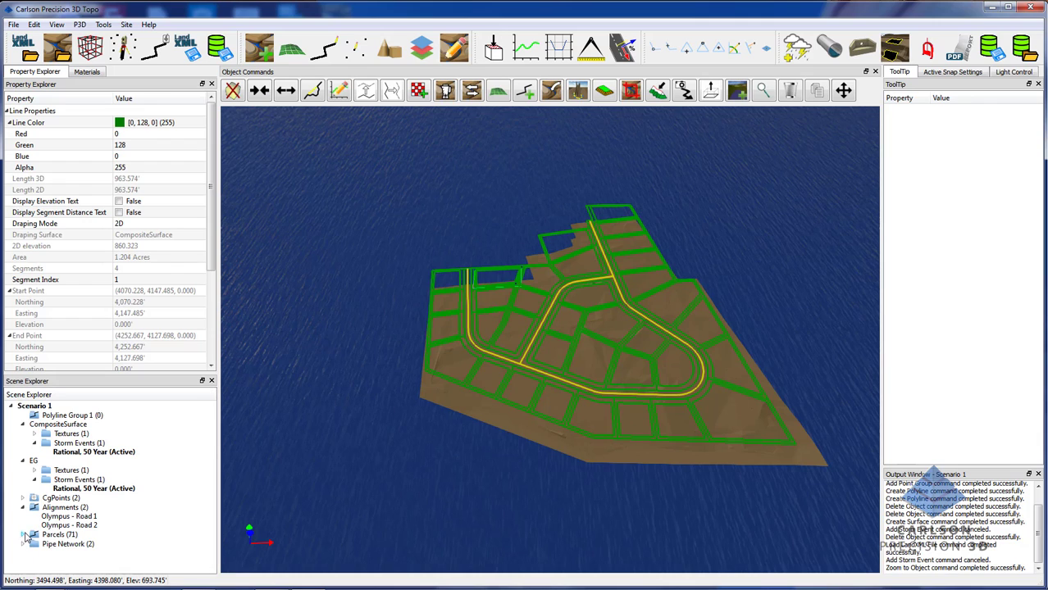
left_click(59, 518)
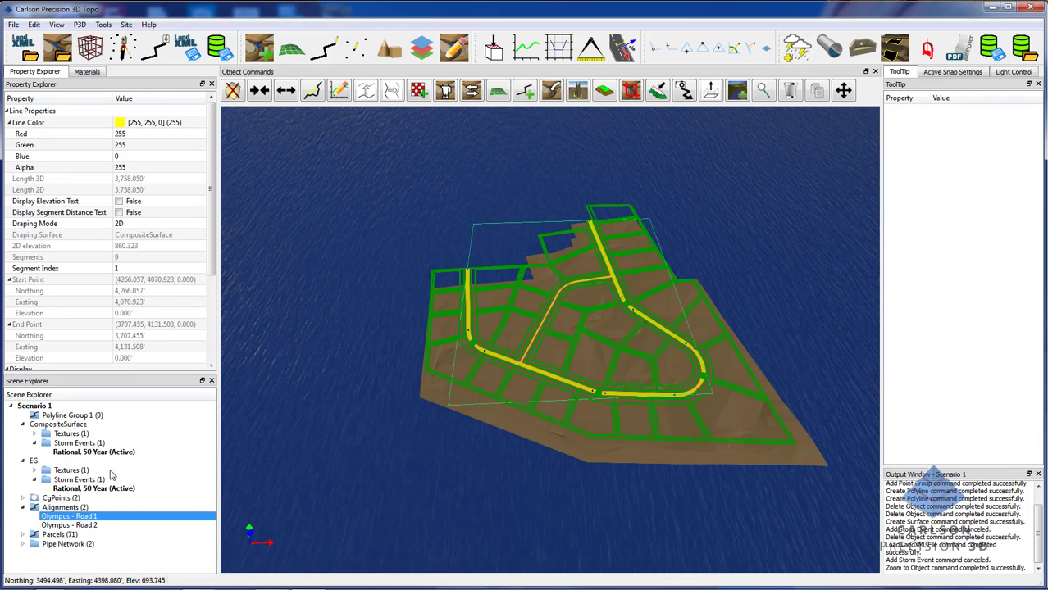
left_click(656, 293)
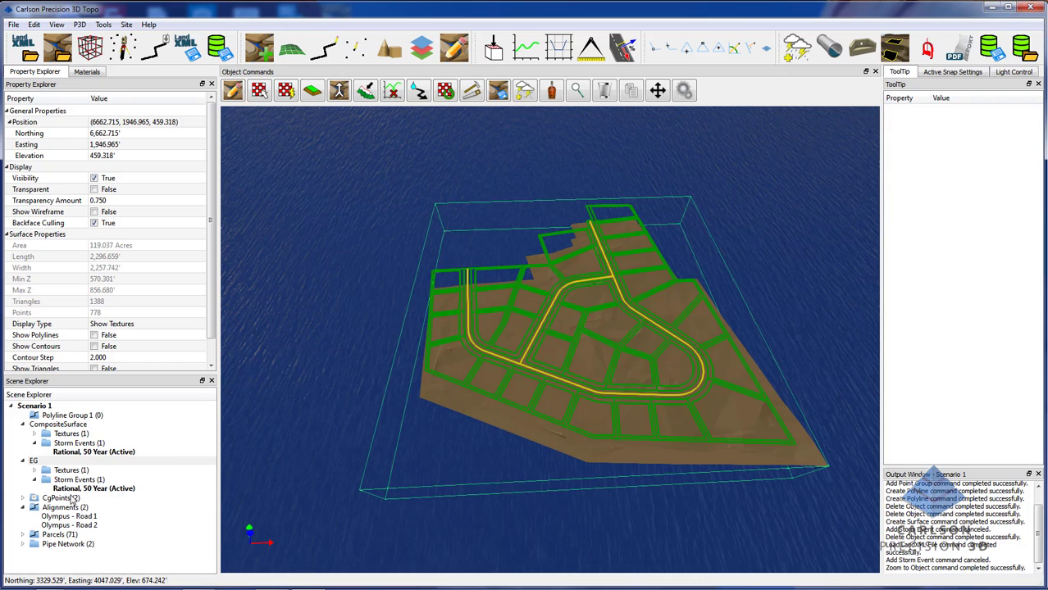
Set the Alignments and Parcels groups' Draping Mode to Drape to Surface
left_click(24, 509)
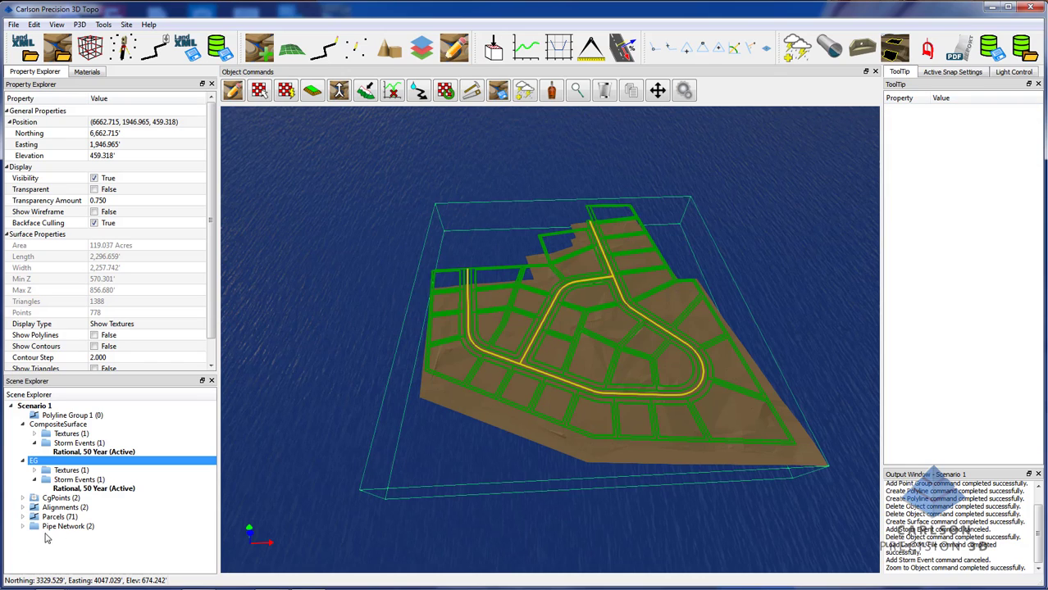
left_click(63, 510)
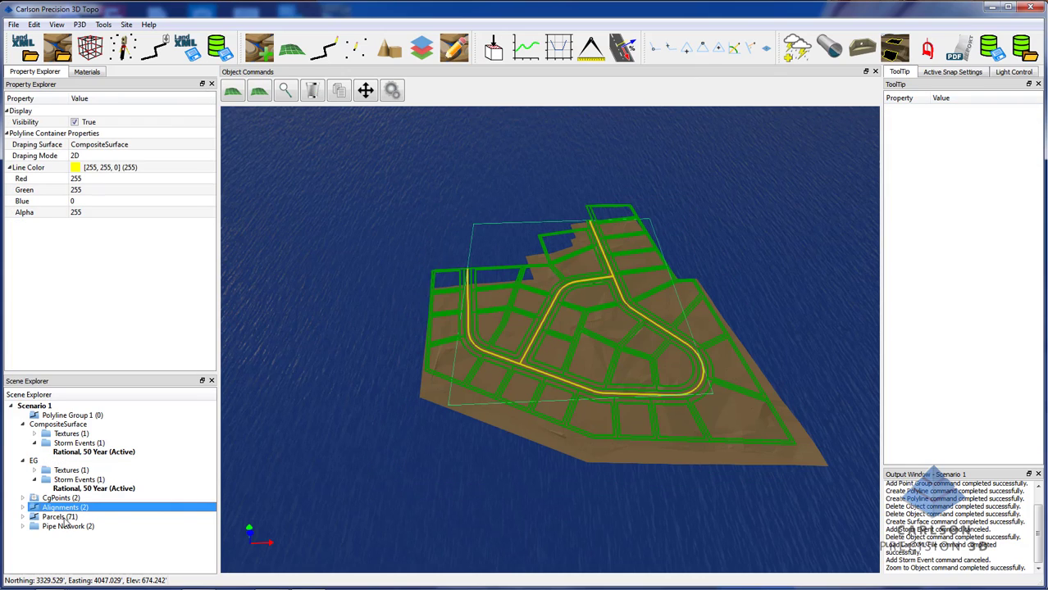
left_click(63, 519, "ctrl")
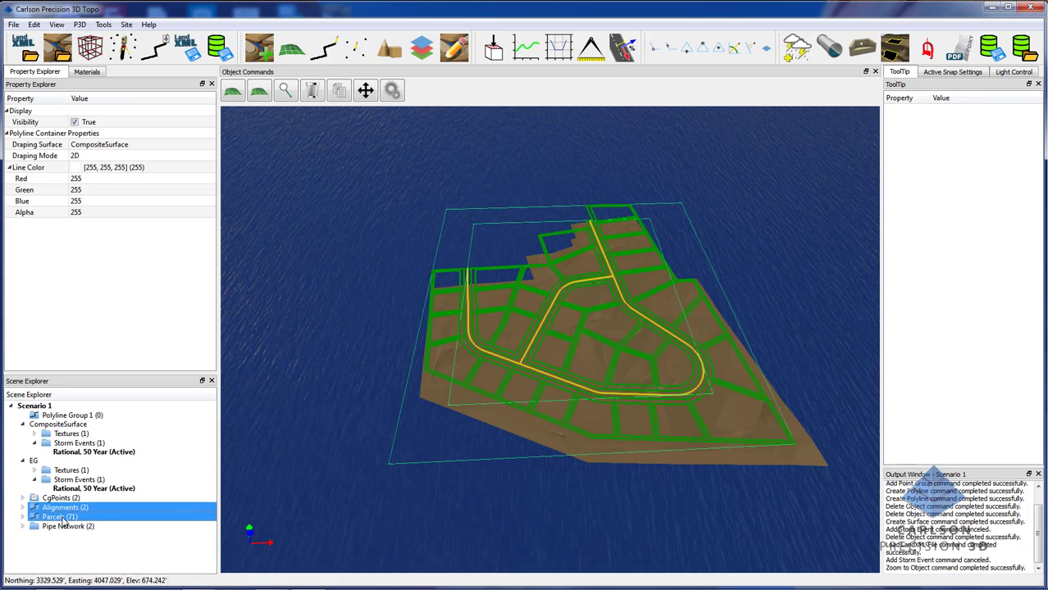
left_click(97, 157)
left_click(98, 156)
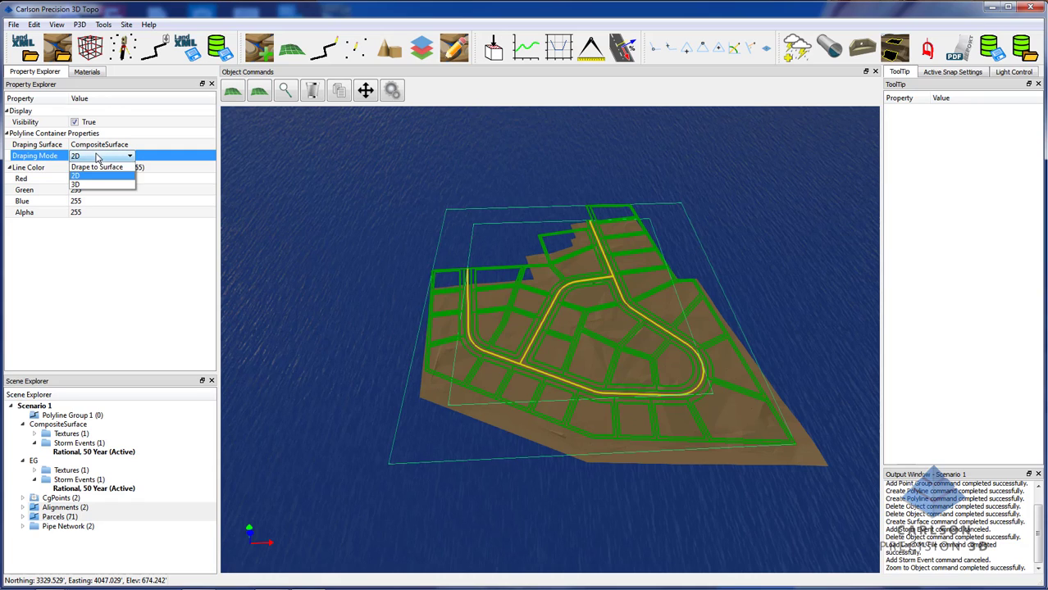
left_click(101, 167)
mouse_move(596, 375)
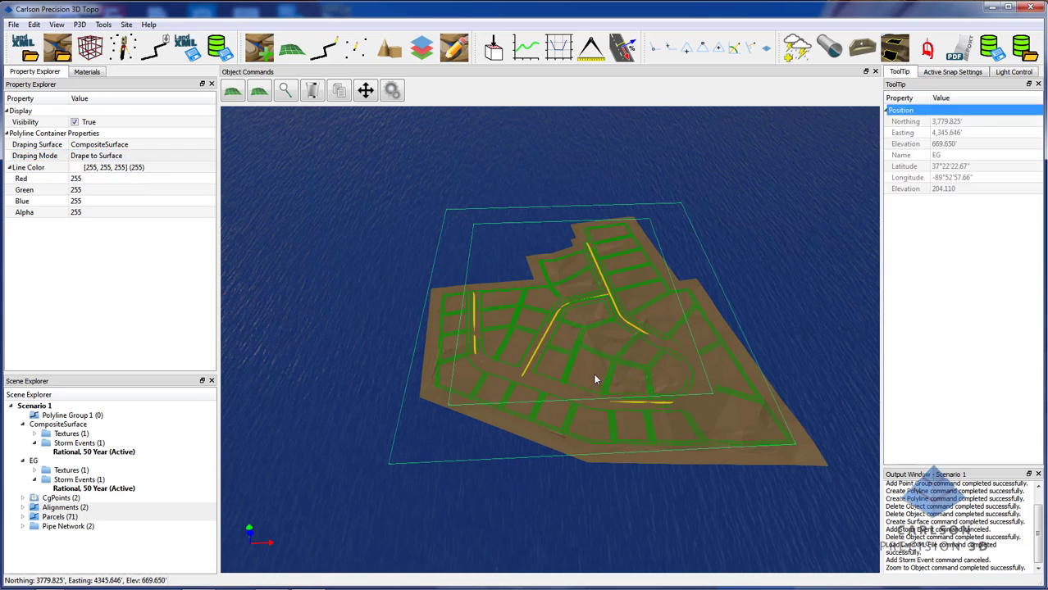
key("Escape")
scroll(586, 361, "up", 5)
scroll(581, 392, "down", 8)
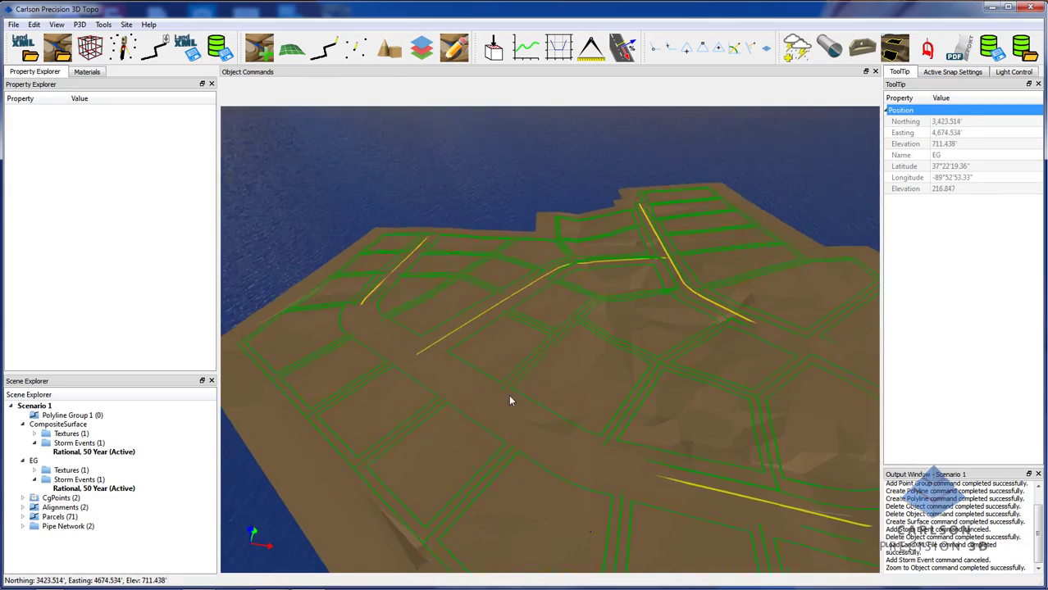
Expand CgPoints and list the individual points of the CONTROL group
scroll(511, 400, "down", 3)
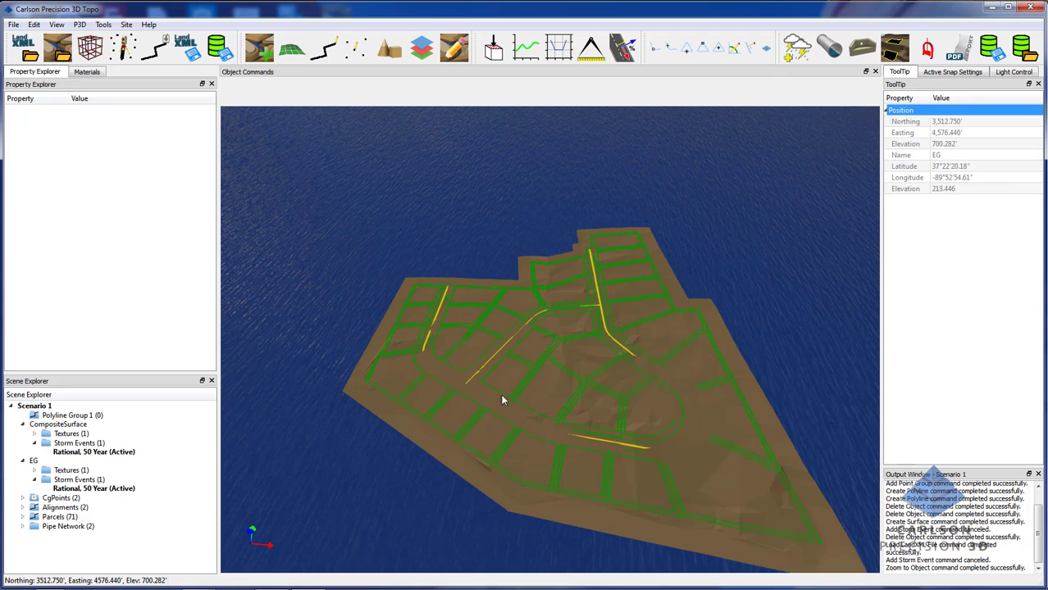
left_click(23, 497)
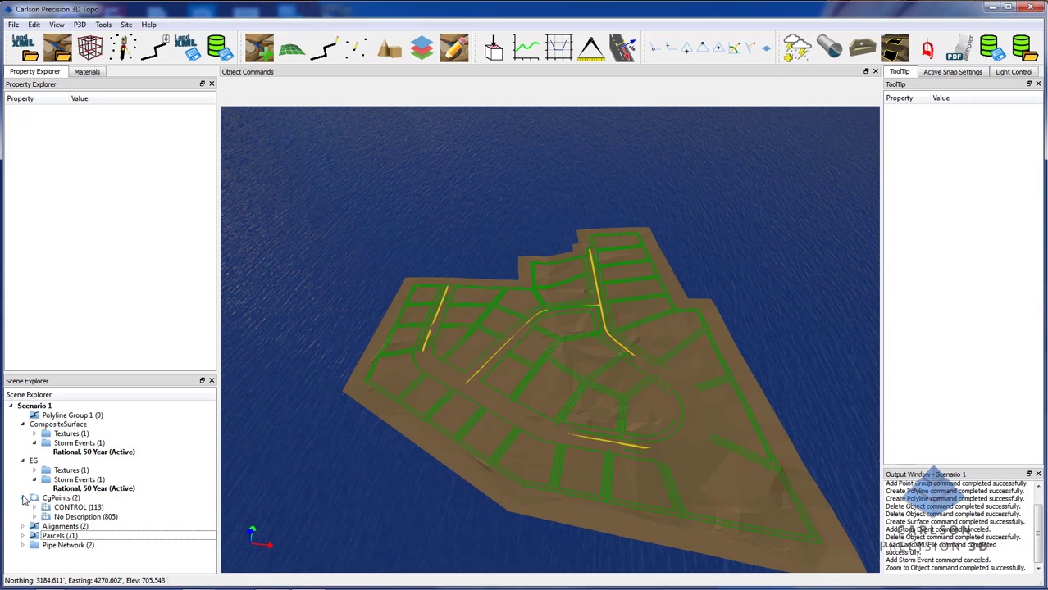
left_click(74, 507)
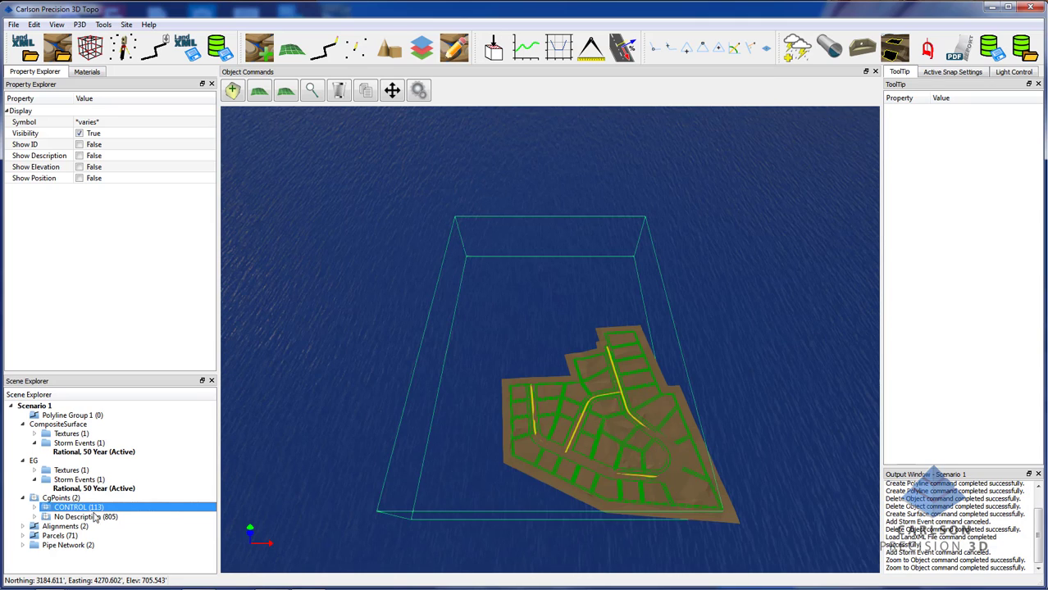
left_click(34, 507)
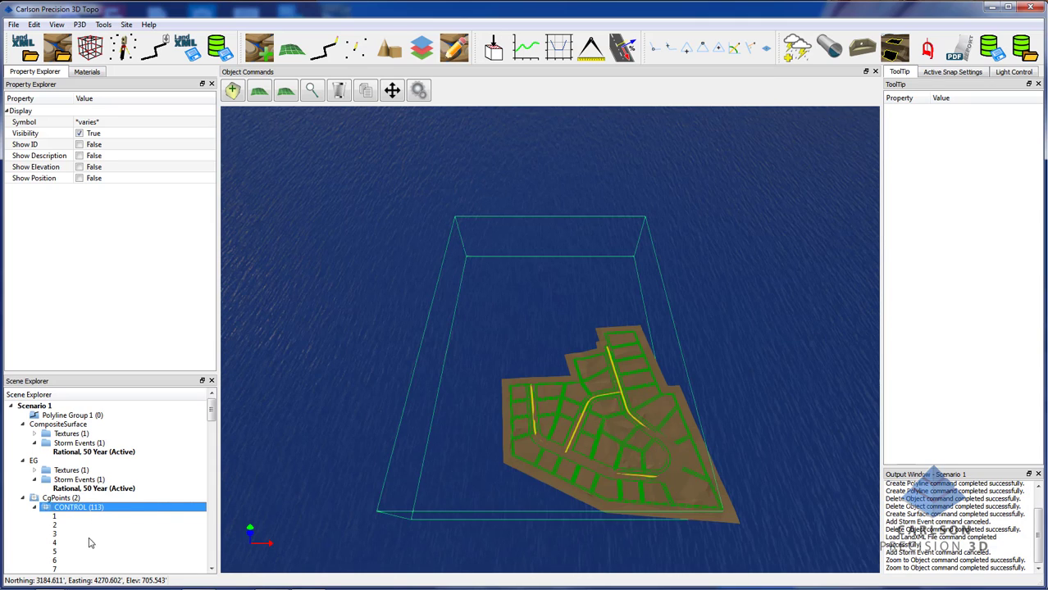
Zoom to control points 5, 2 and 6, then select the whole CgPoints group
left_click(54, 552)
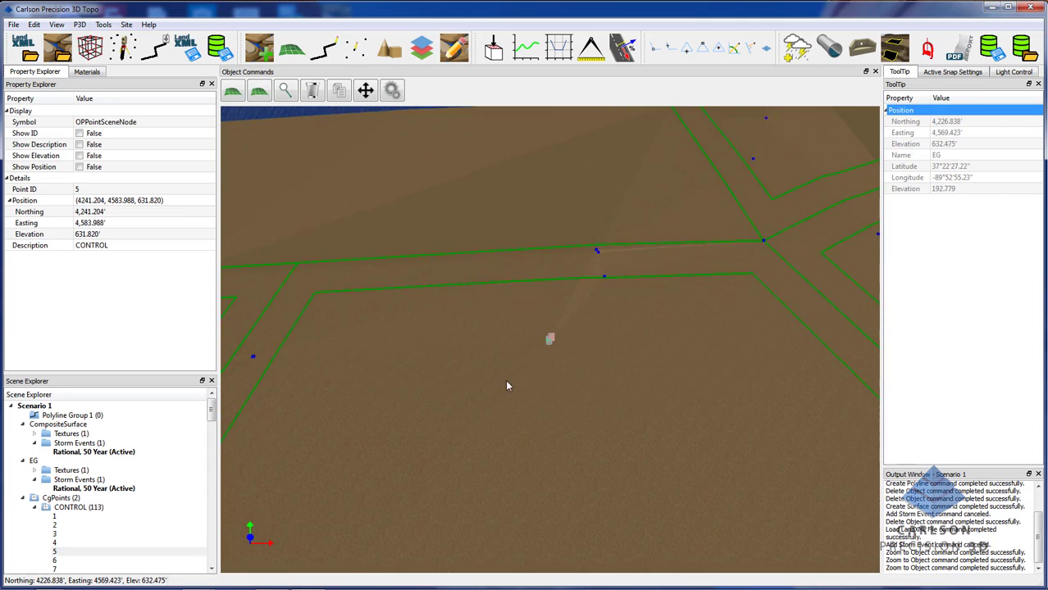
left_click(97, 527)
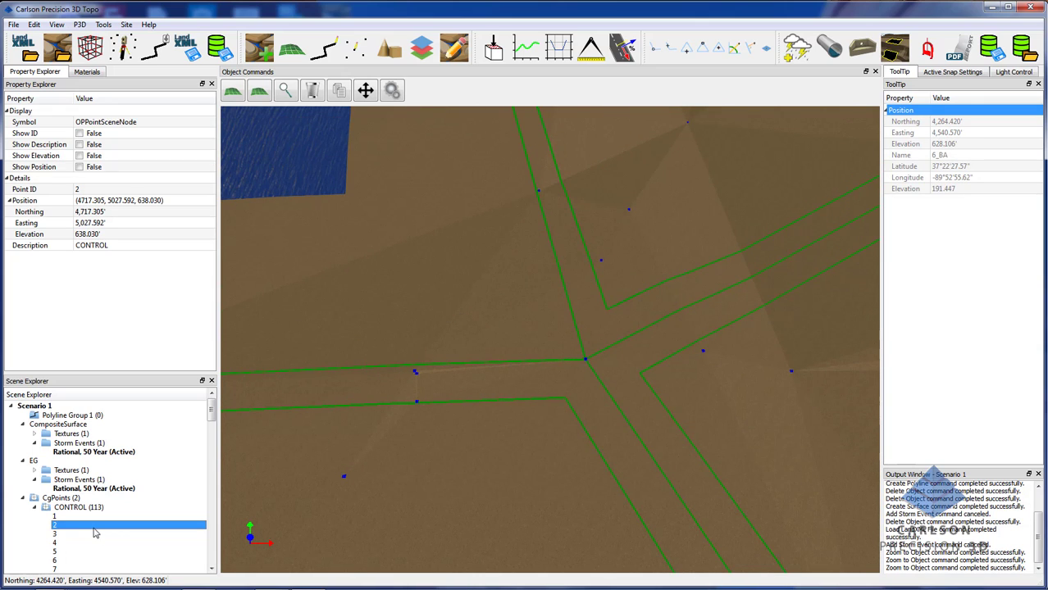
left_click(79, 560)
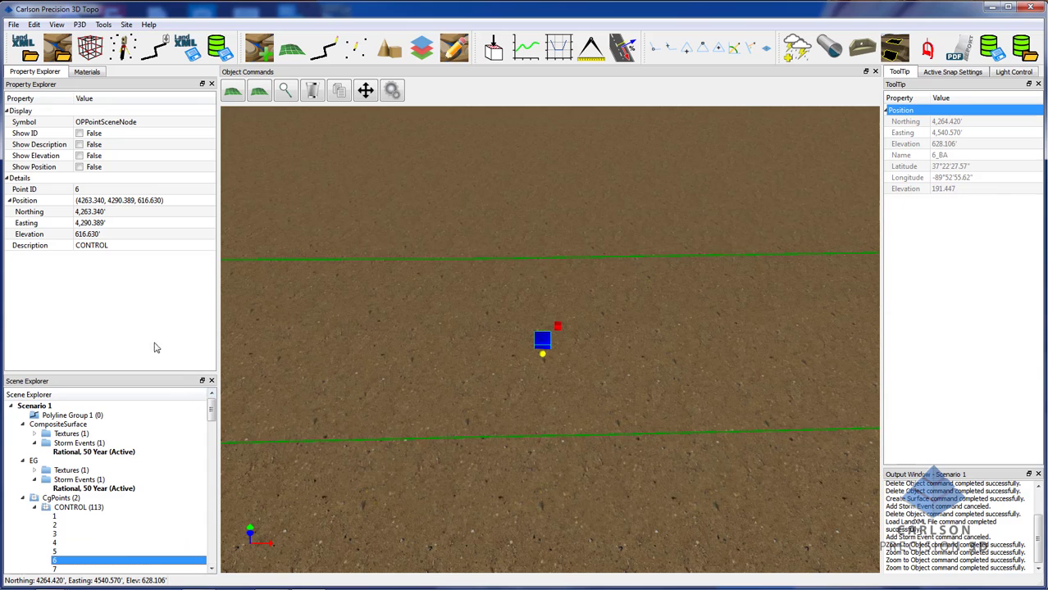
left_click(56, 500)
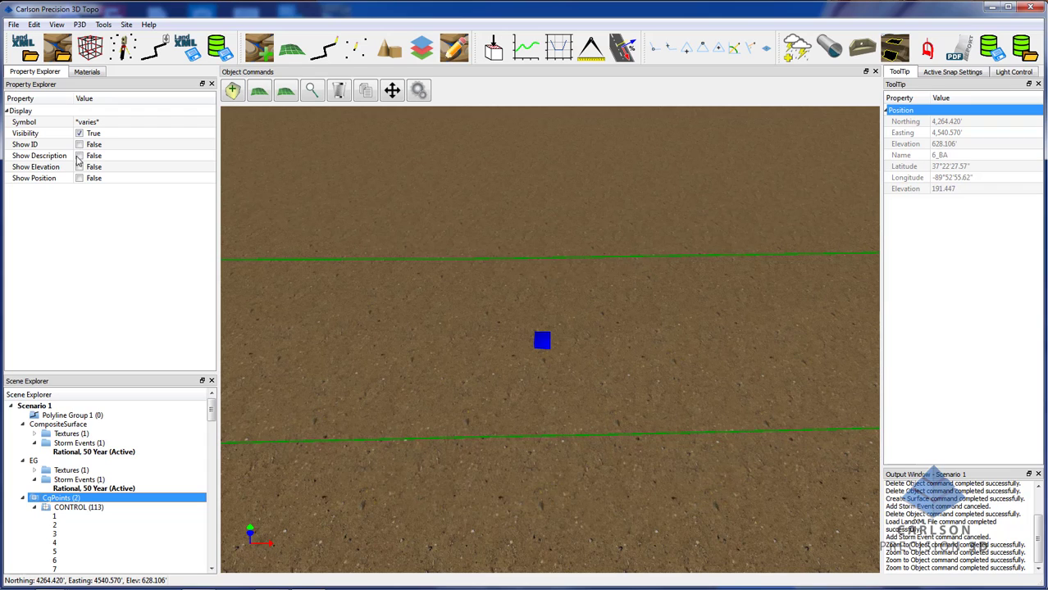
Turn off Show Description for the CgPoints, collapse CONTROL, and orbit over the subdivision
left_click(79, 156)
left_click_drag(519, 544, 619, 448)
left_click_drag(680, 437, 664, 436)
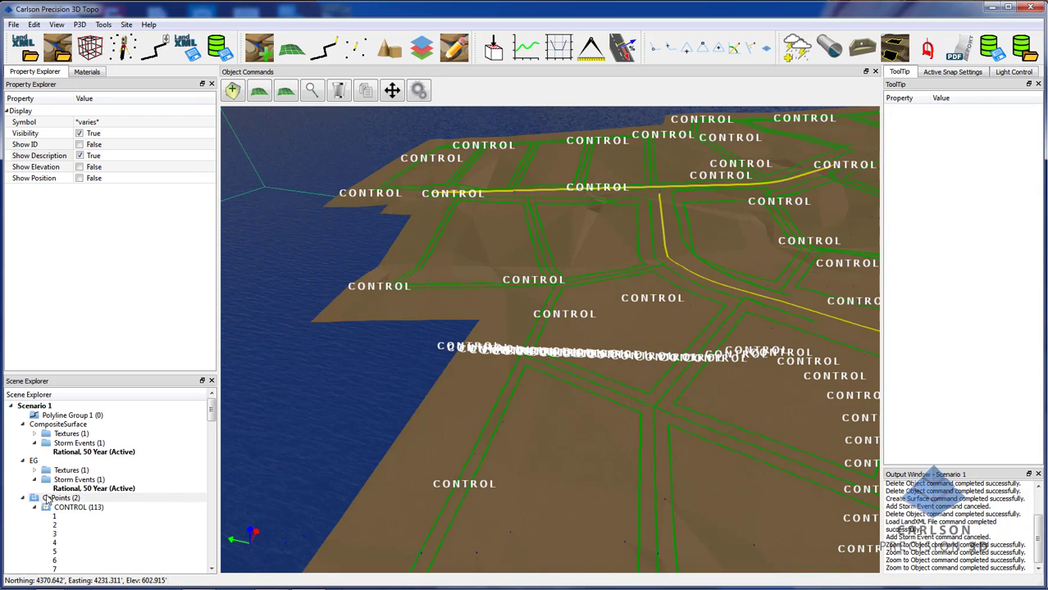
left_click(79, 155)
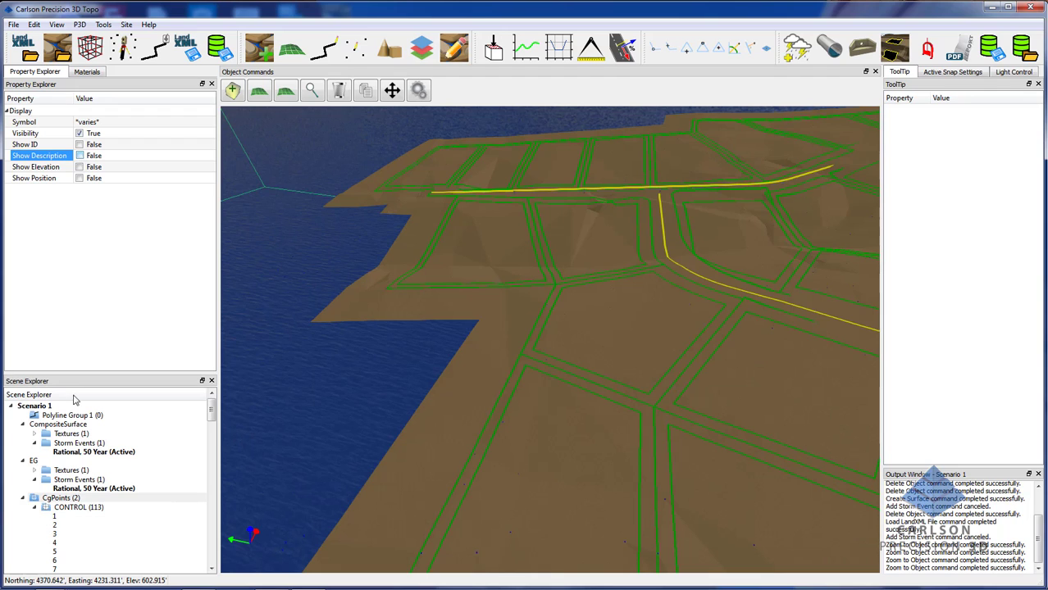
left_click(31, 509)
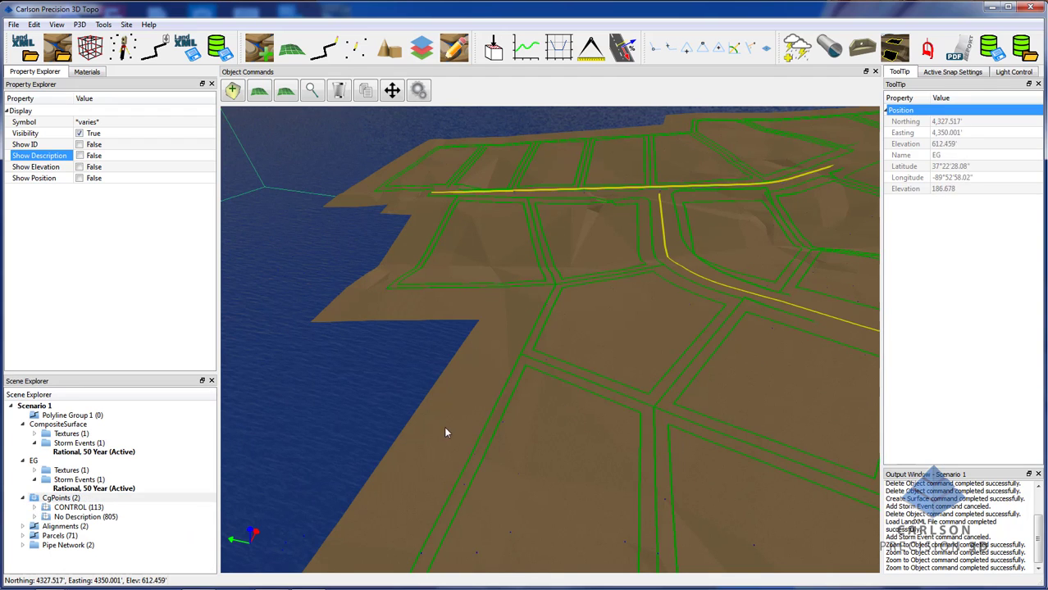
left_click_drag(652, 416, 659, 497)
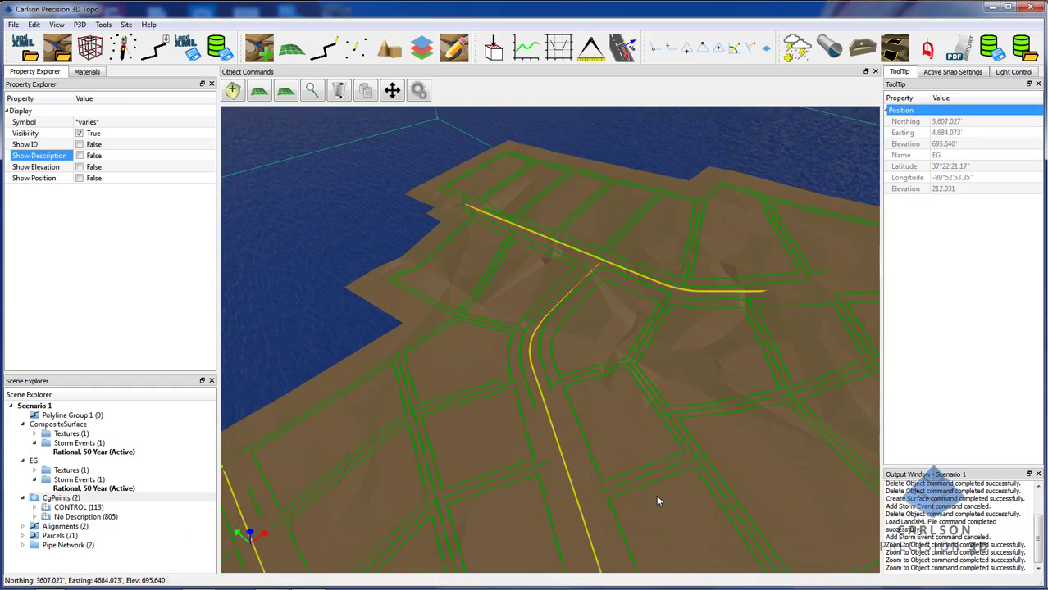
left_click(56, 52)
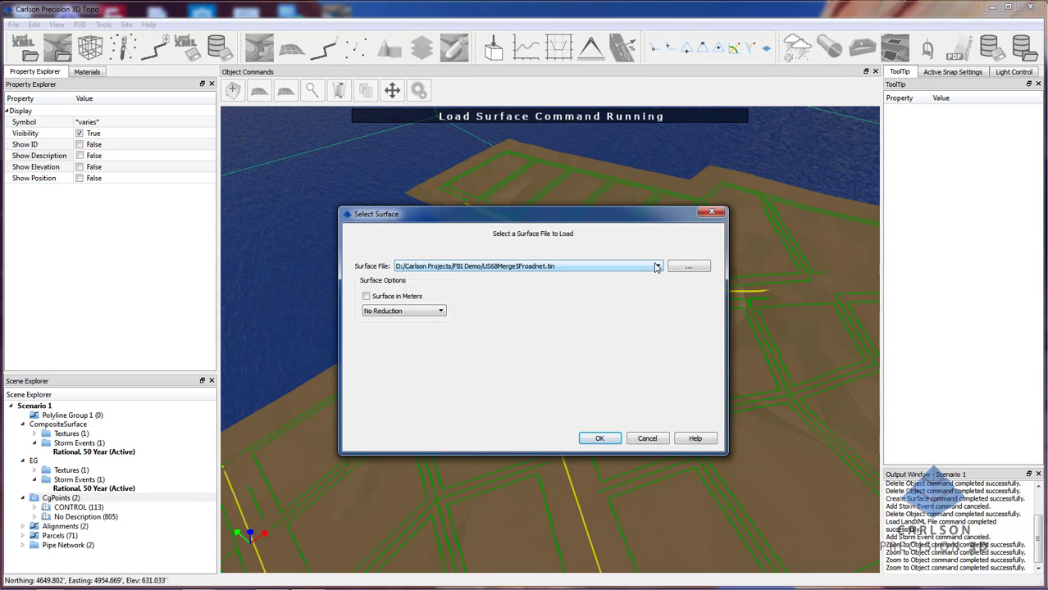
left_click(688, 267)
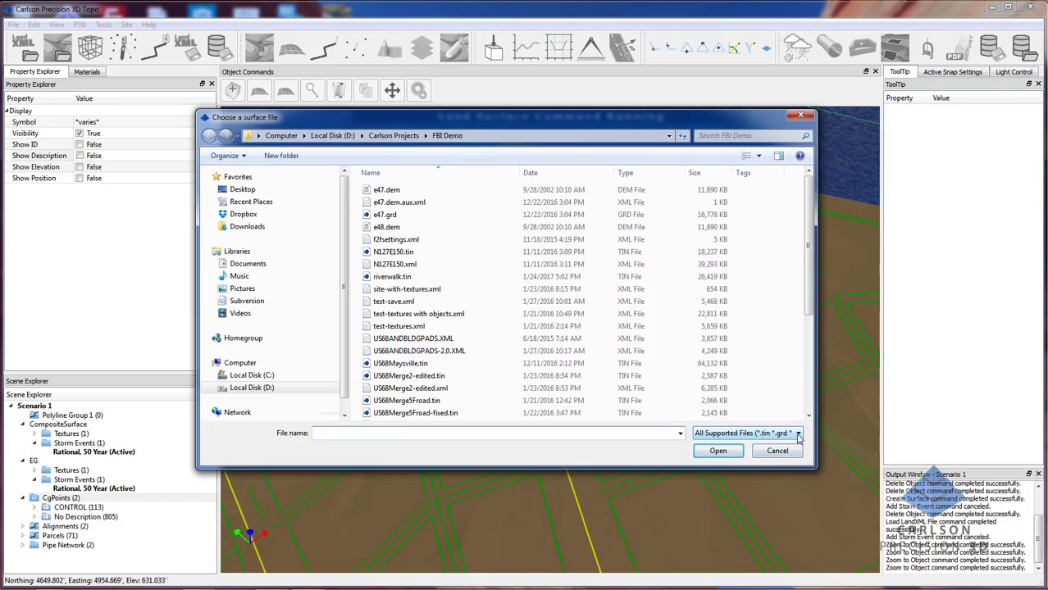
left_click(797, 434)
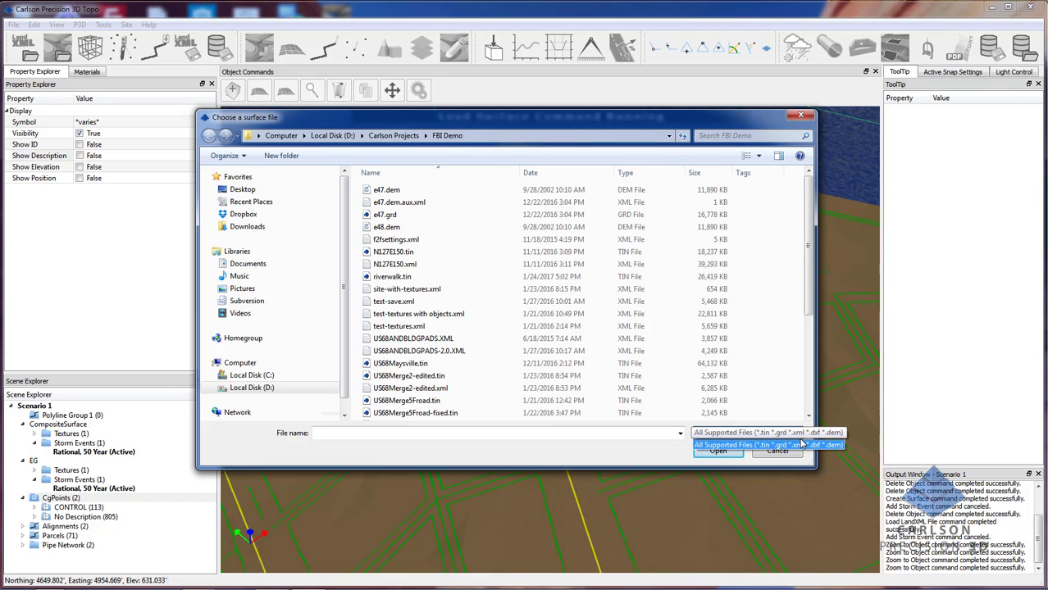
left_click(802, 445)
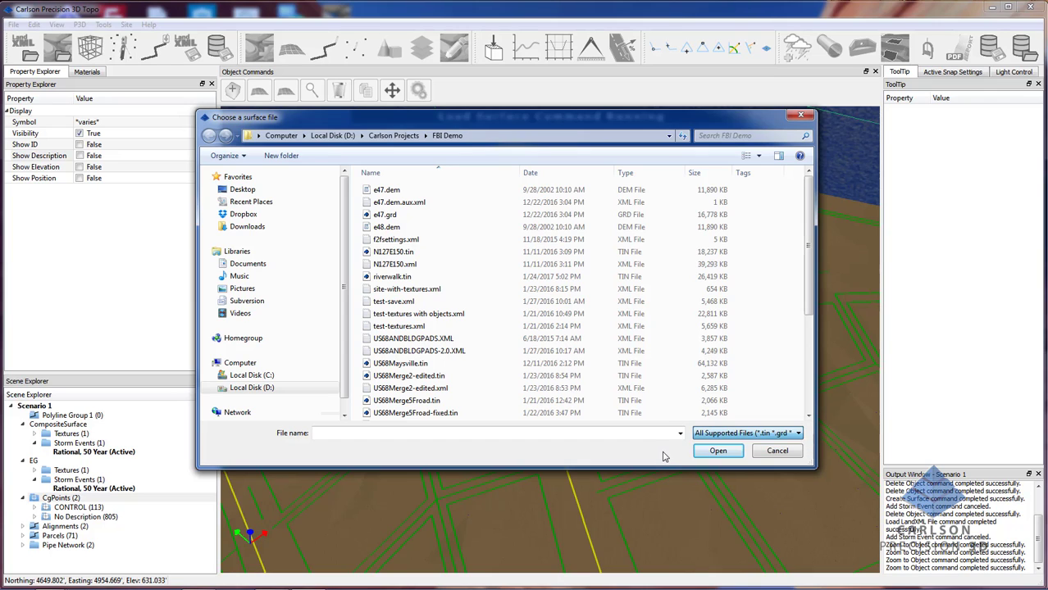
left_click(775, 451)
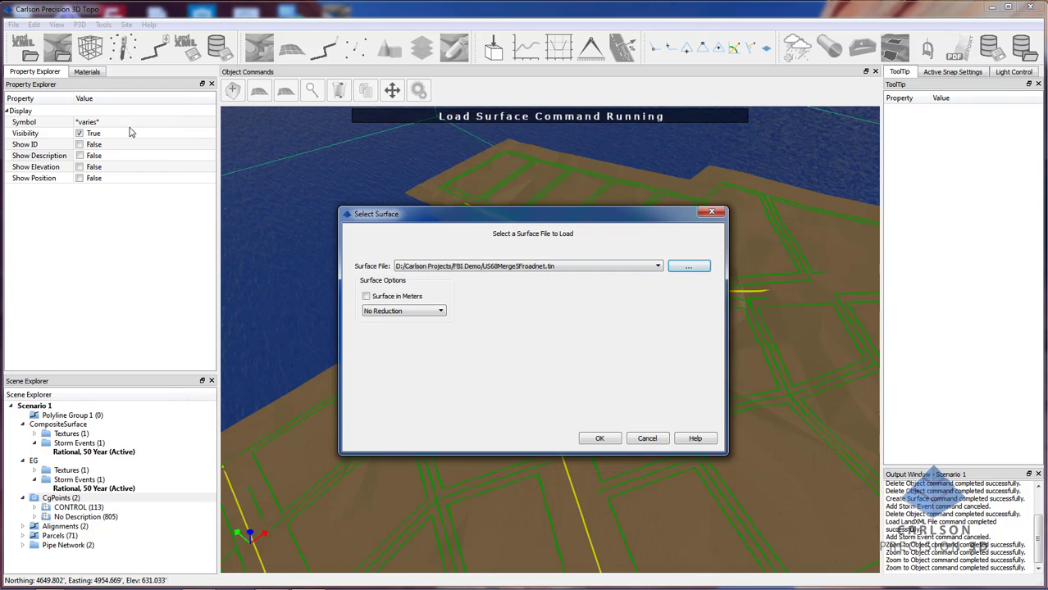
left_click(709, 213)
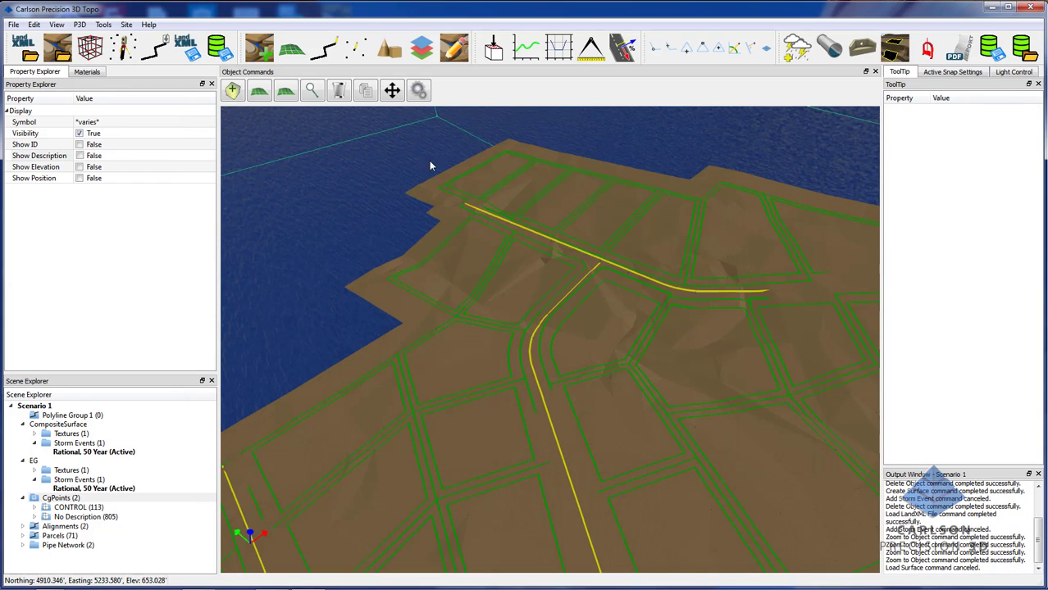
left_click(114, 56)
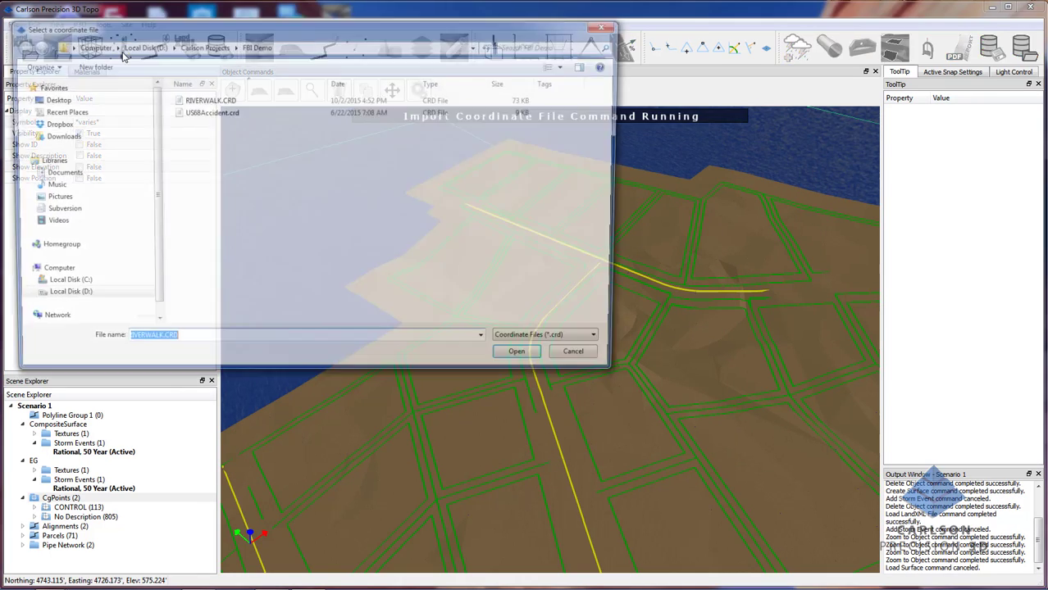
left_click(193, 117)
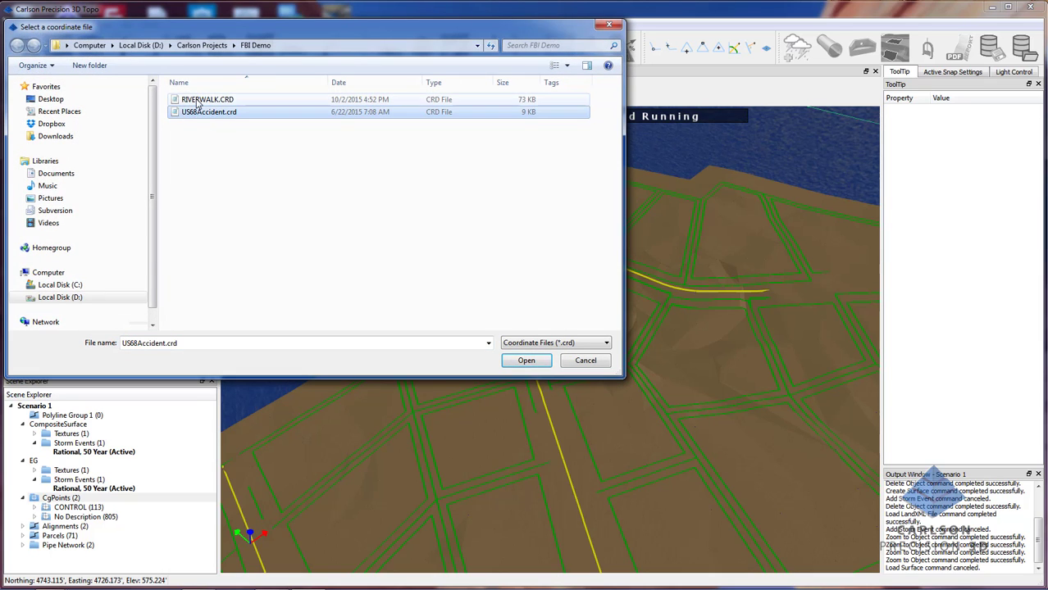
left_click(198, 101)
left_click(585, 363)
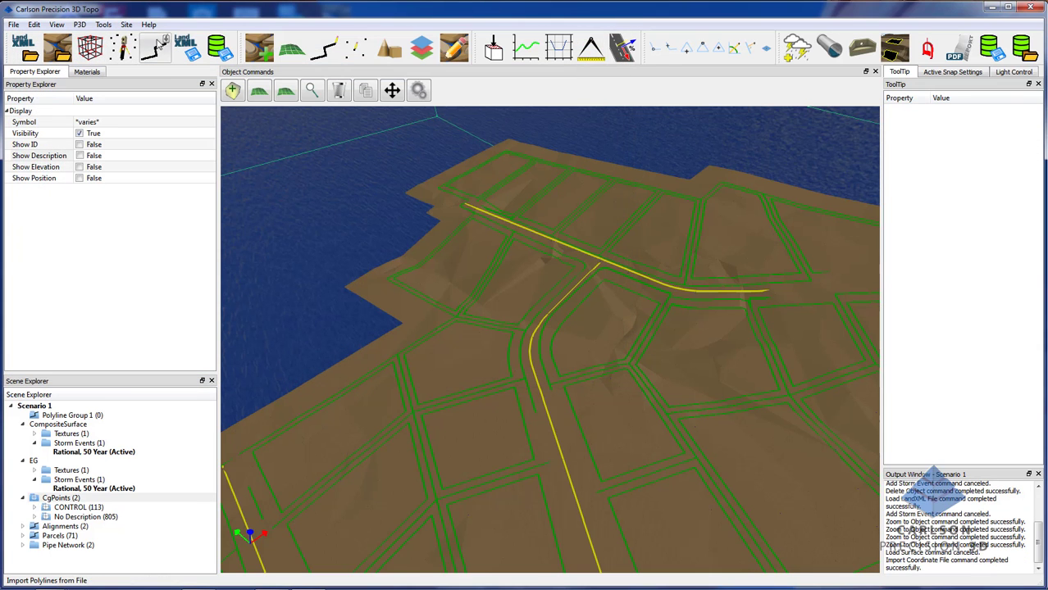
left_click(155, 46)
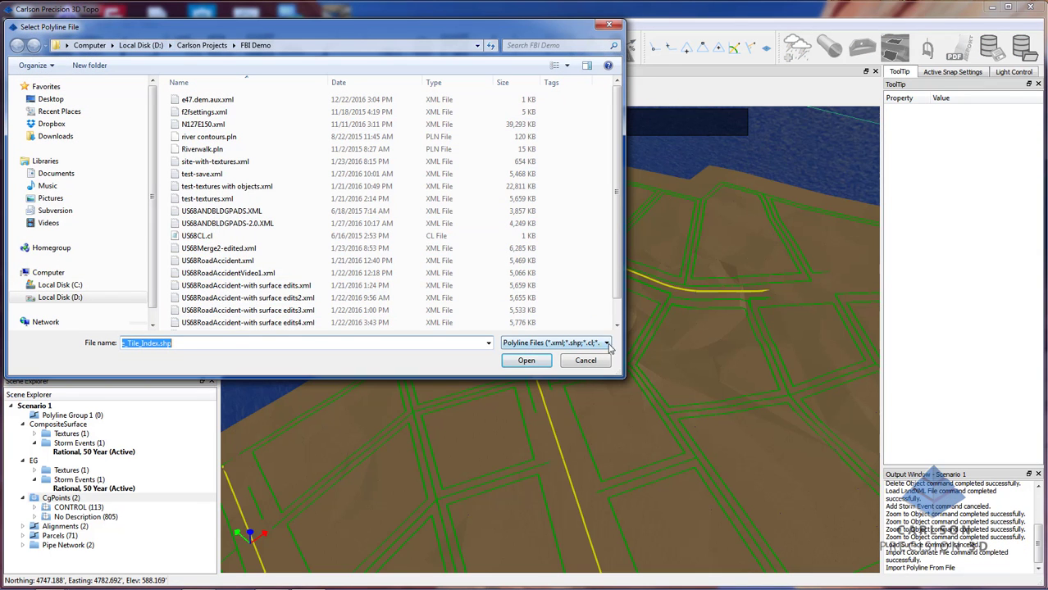
left_click(610, 343)
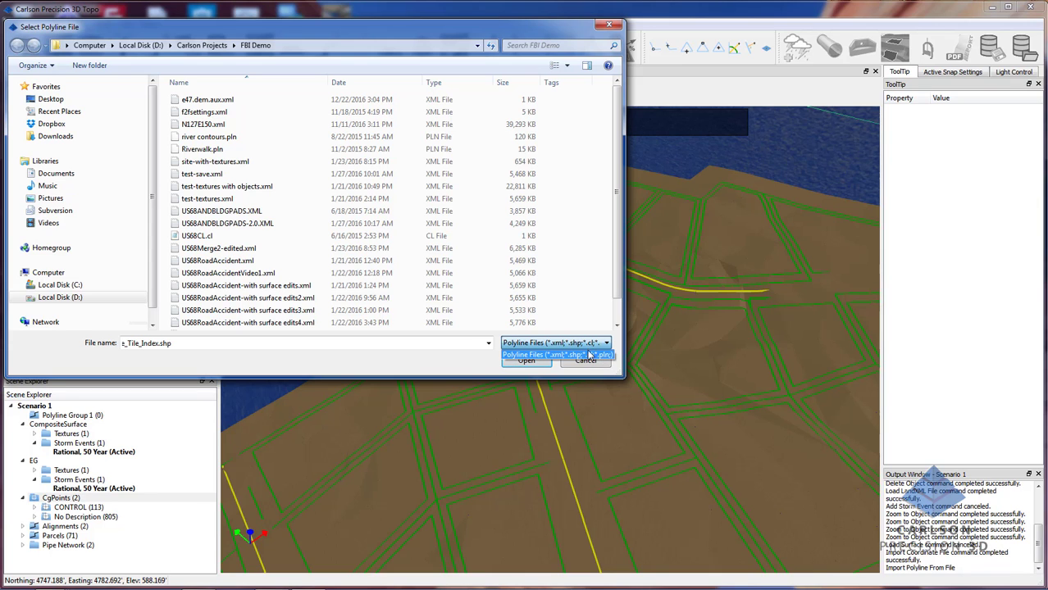
left_click(472, 344)
left_click(587, 360)
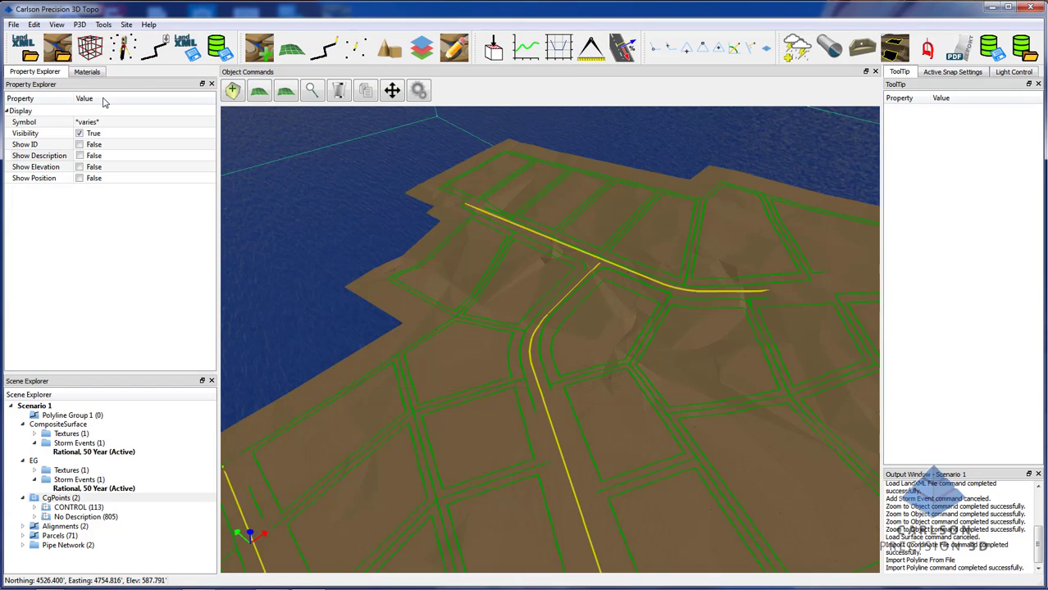
Start Load Point Cloud and choose the N047E341.laz and N047E342.laz tiles
left_click(92, 49)
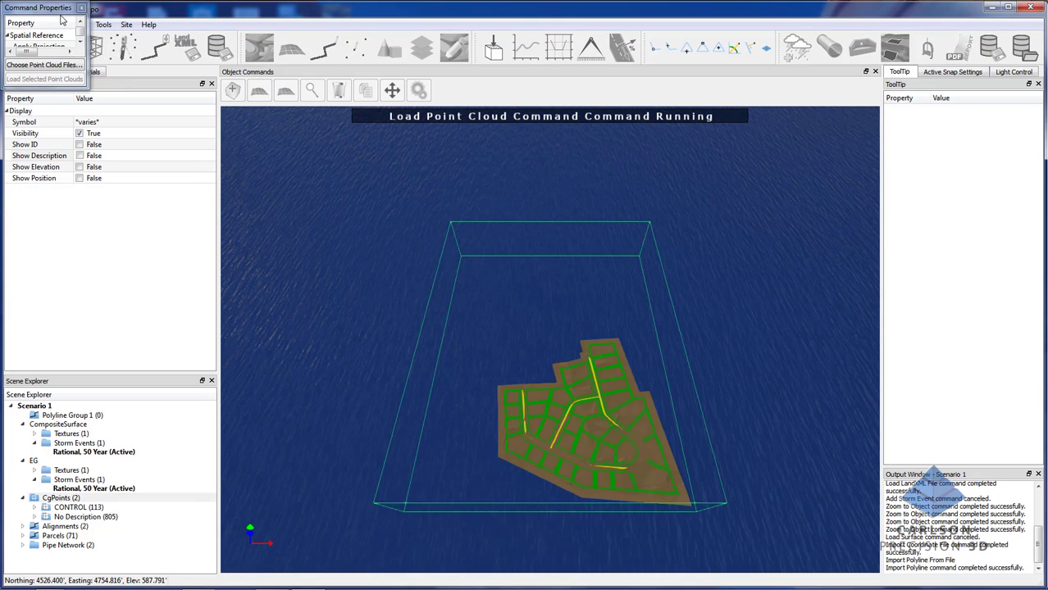
left_click_drag(57, 12, 321, 169)
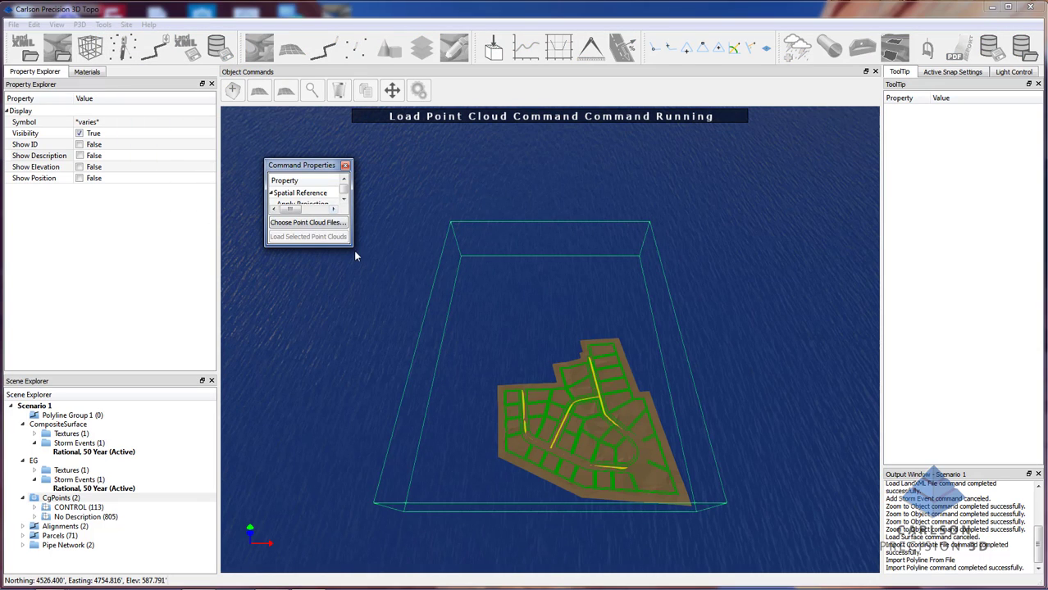
left_click_drag(351, 244, 481, 426)
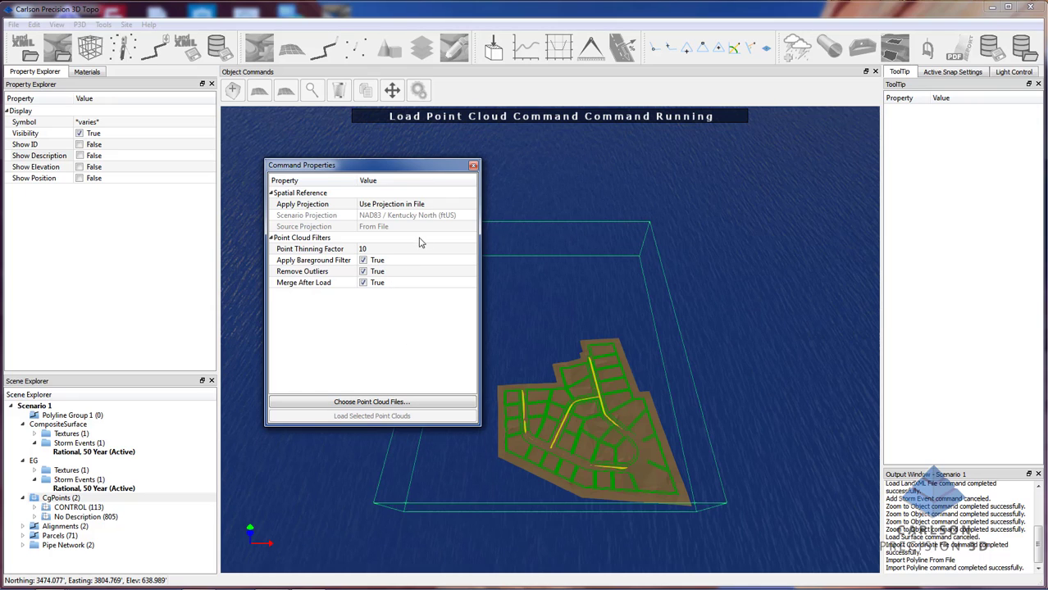
left_click(378, 405)
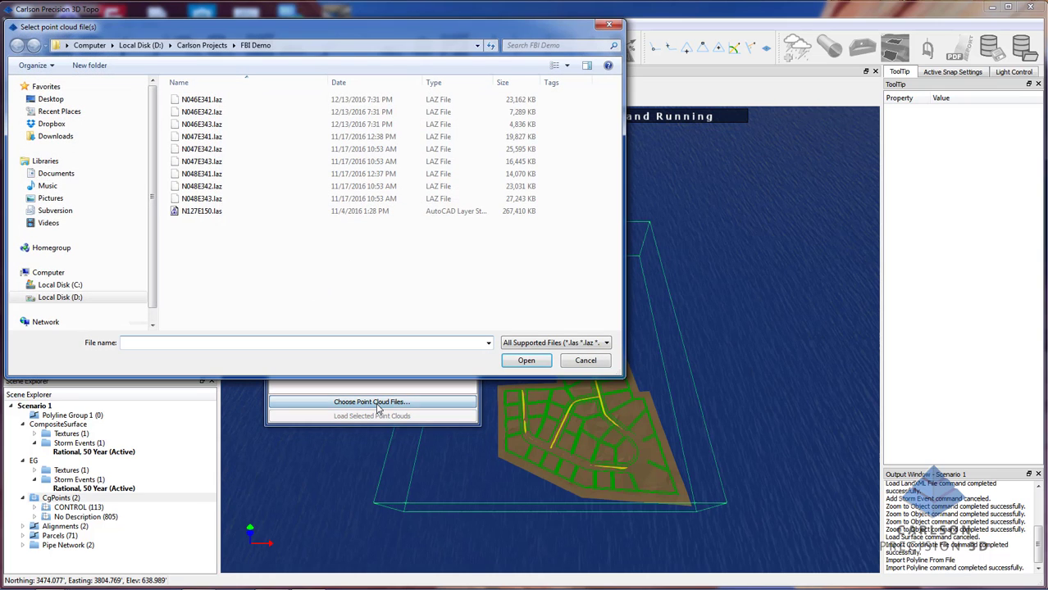
left_click(239, 123)
left_click(245, 149, "shift")
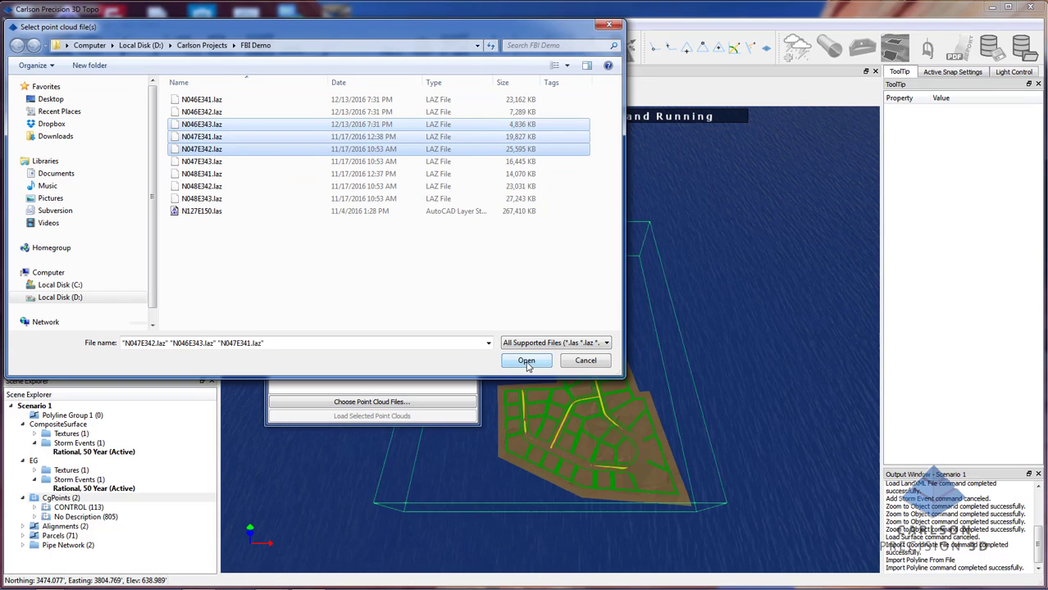
left_click(257, 129, "ctrl")
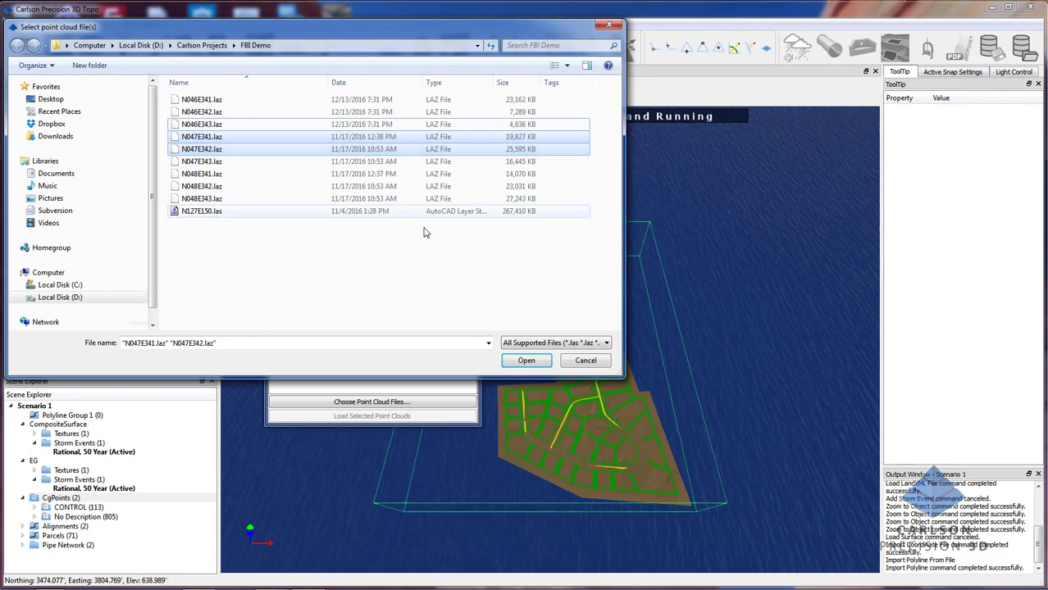
Set Apply Projection to Use Projection in File and load the two selected point clouds
left_click(527, 361)
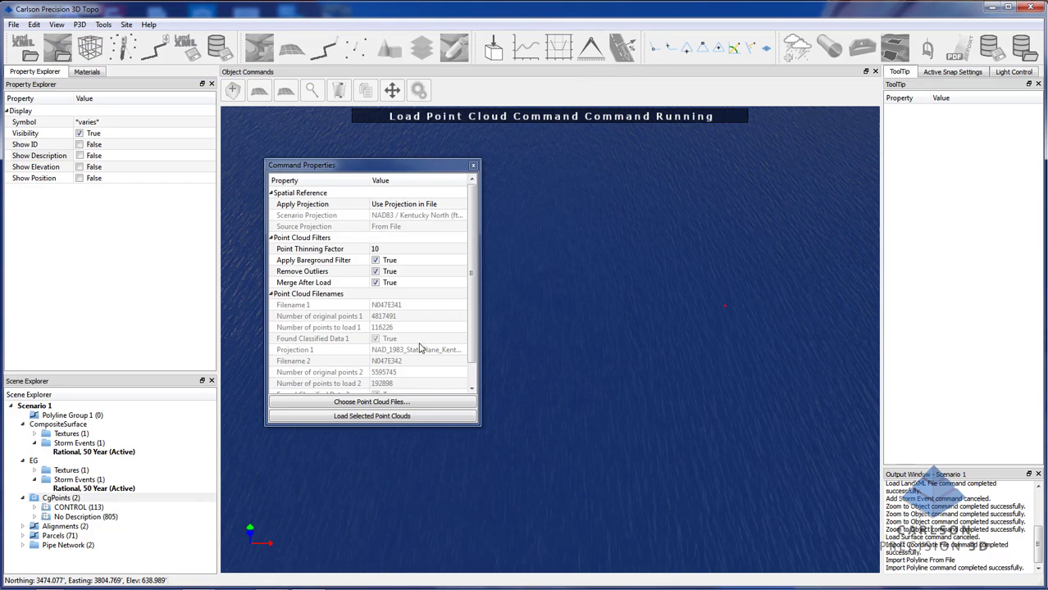
left_click_drag(480, 425, 509, 479)
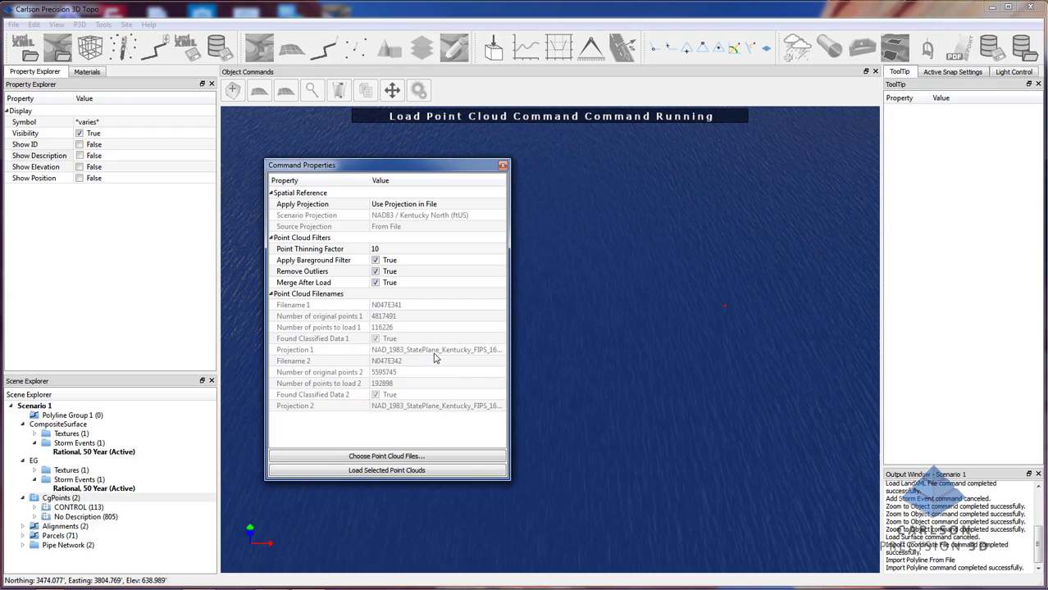
left_click(418, 205)
left_click(418, 205)
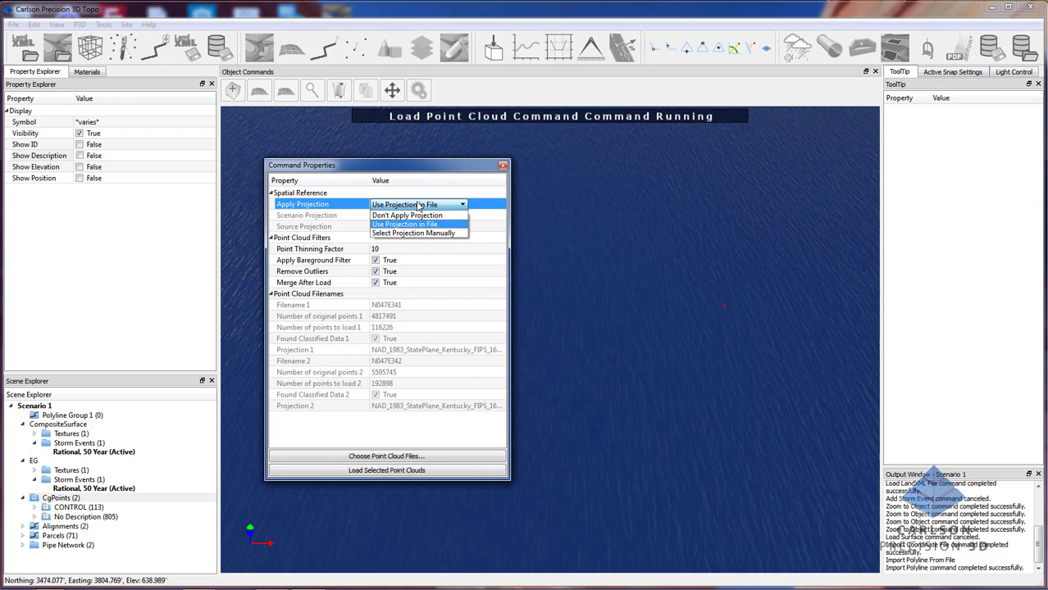
left_click(420, 225)
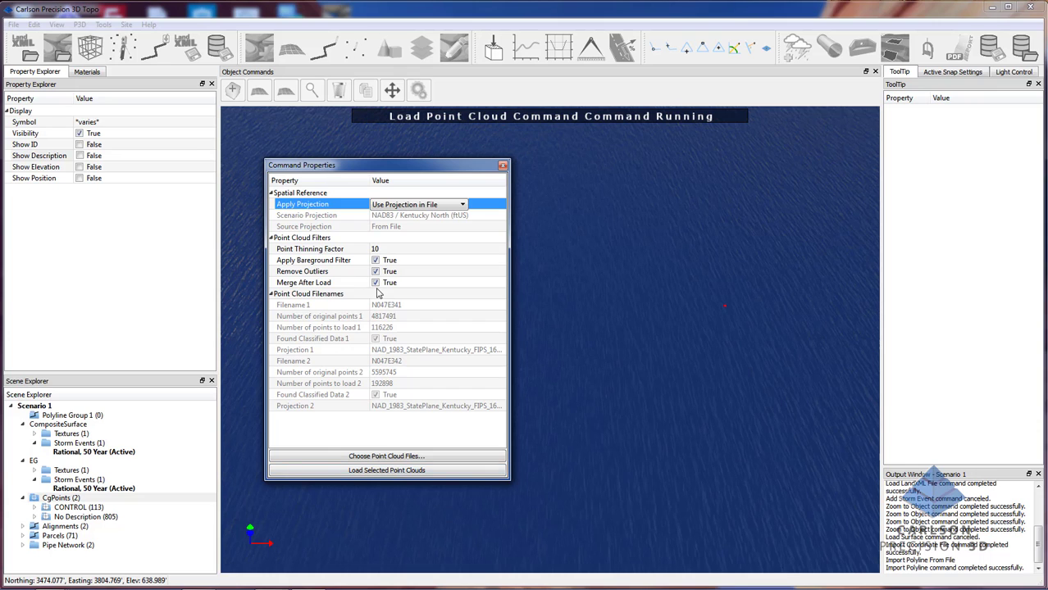
left_click(393, 479)
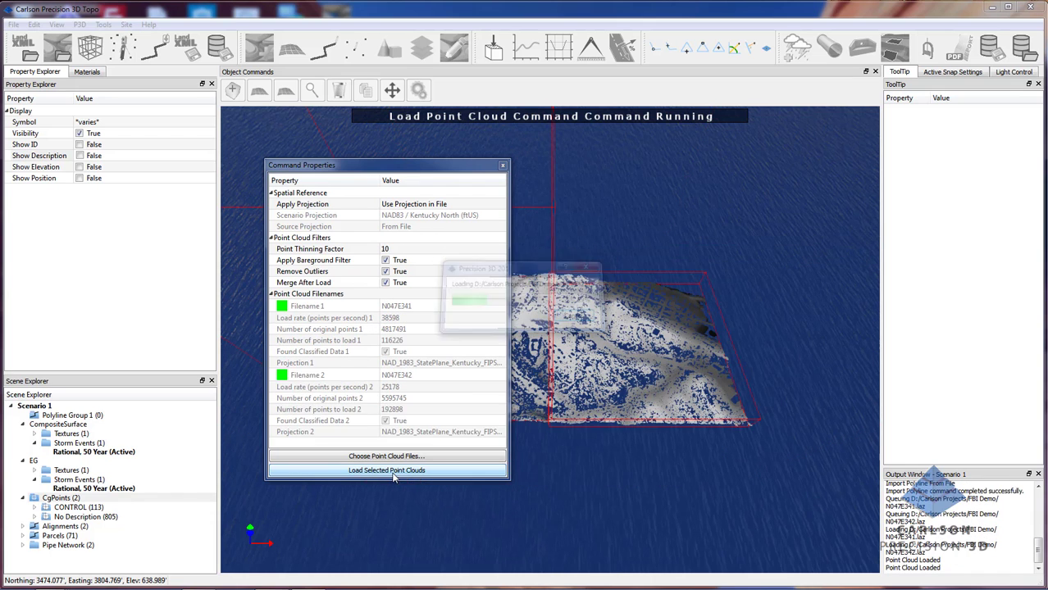
Zoom in and out on the loaded N047E341 point cloud
scroll(520, 351, "up", 6)
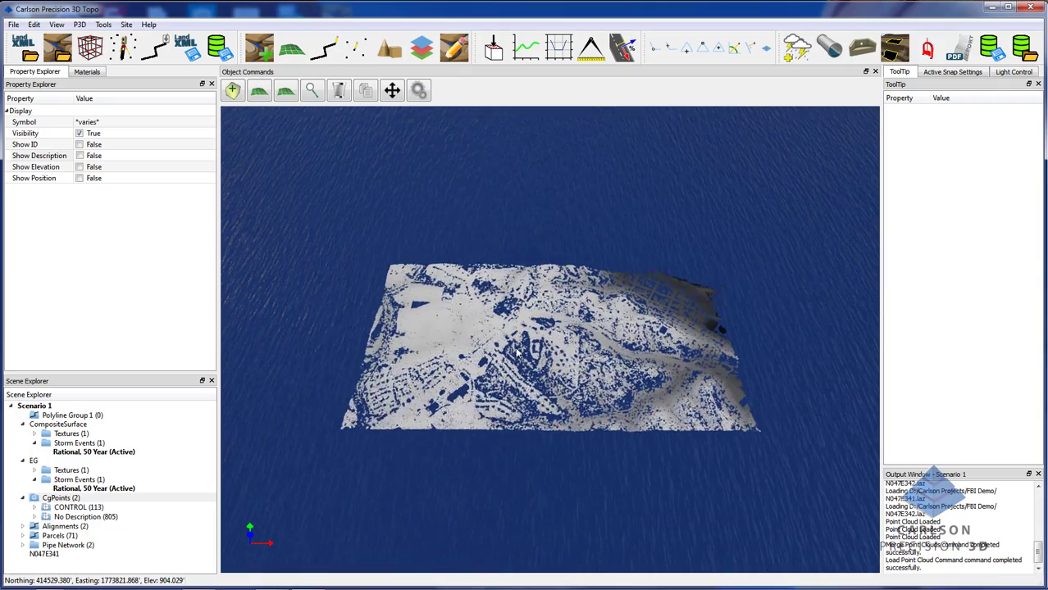
scroll(520, 350, "down", 5)
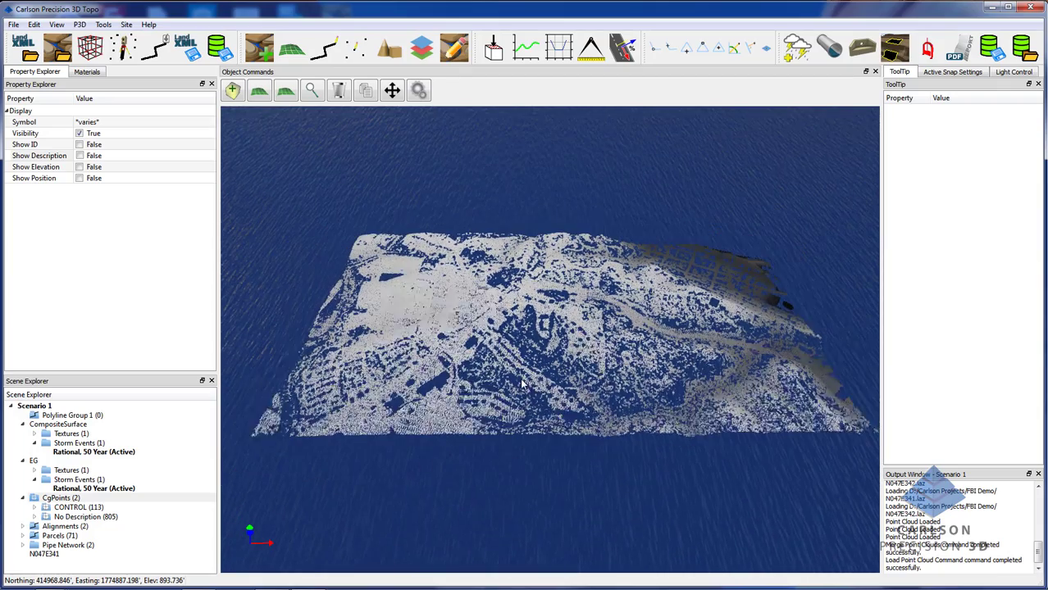